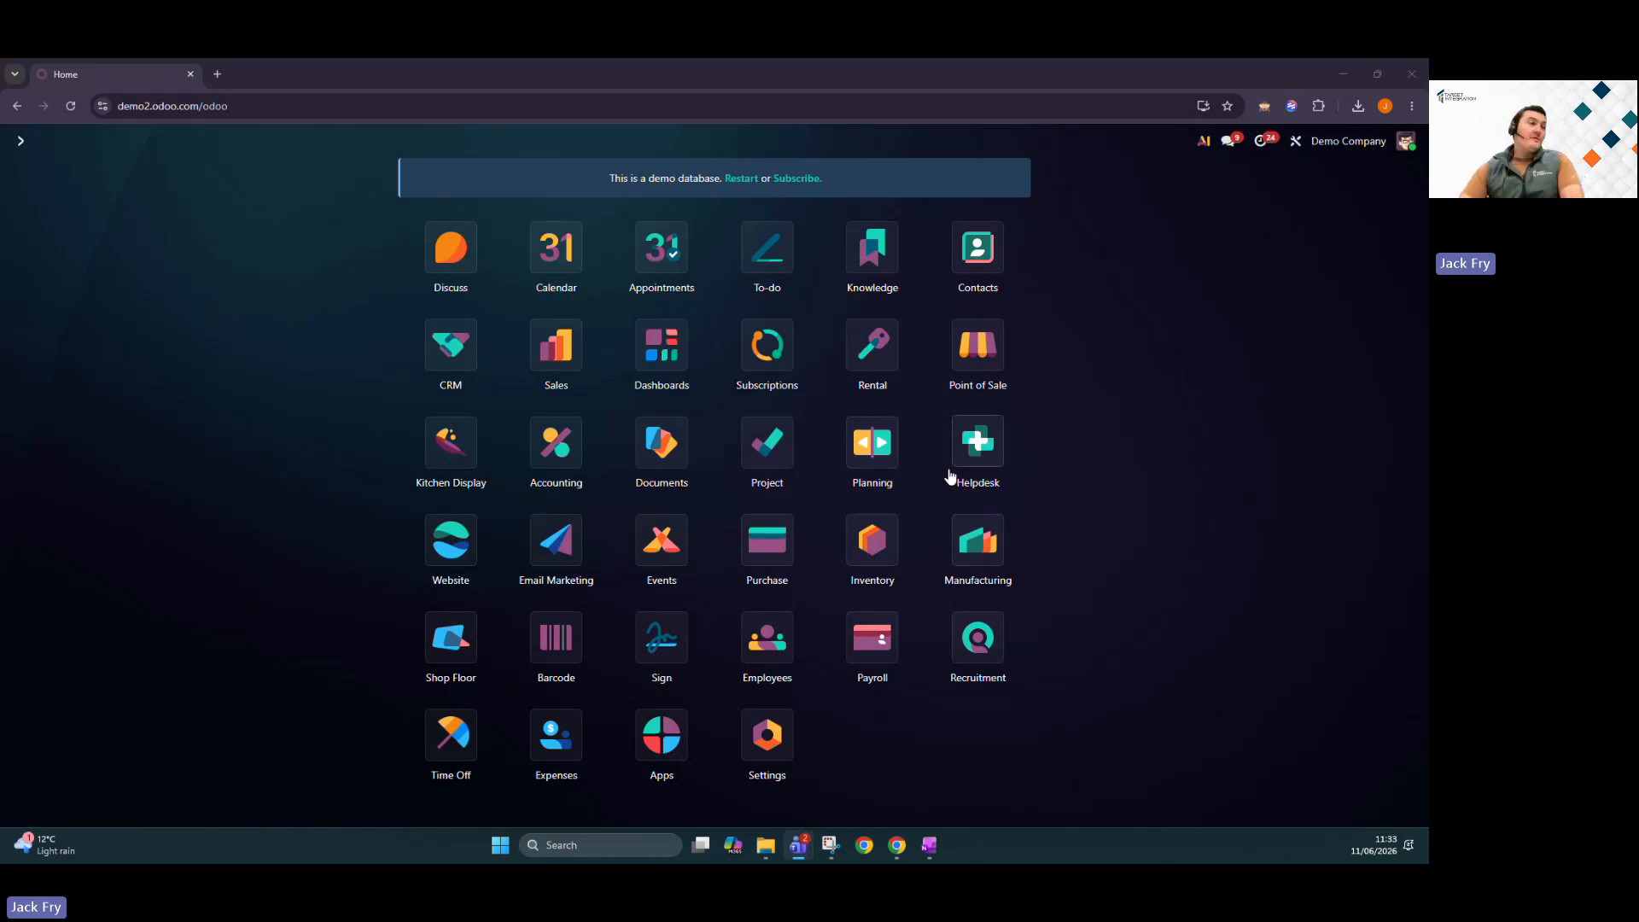
Open the Settings app from the Odoo apps home screen.
{"action": "left_click", "coordinate": [766, 732]}
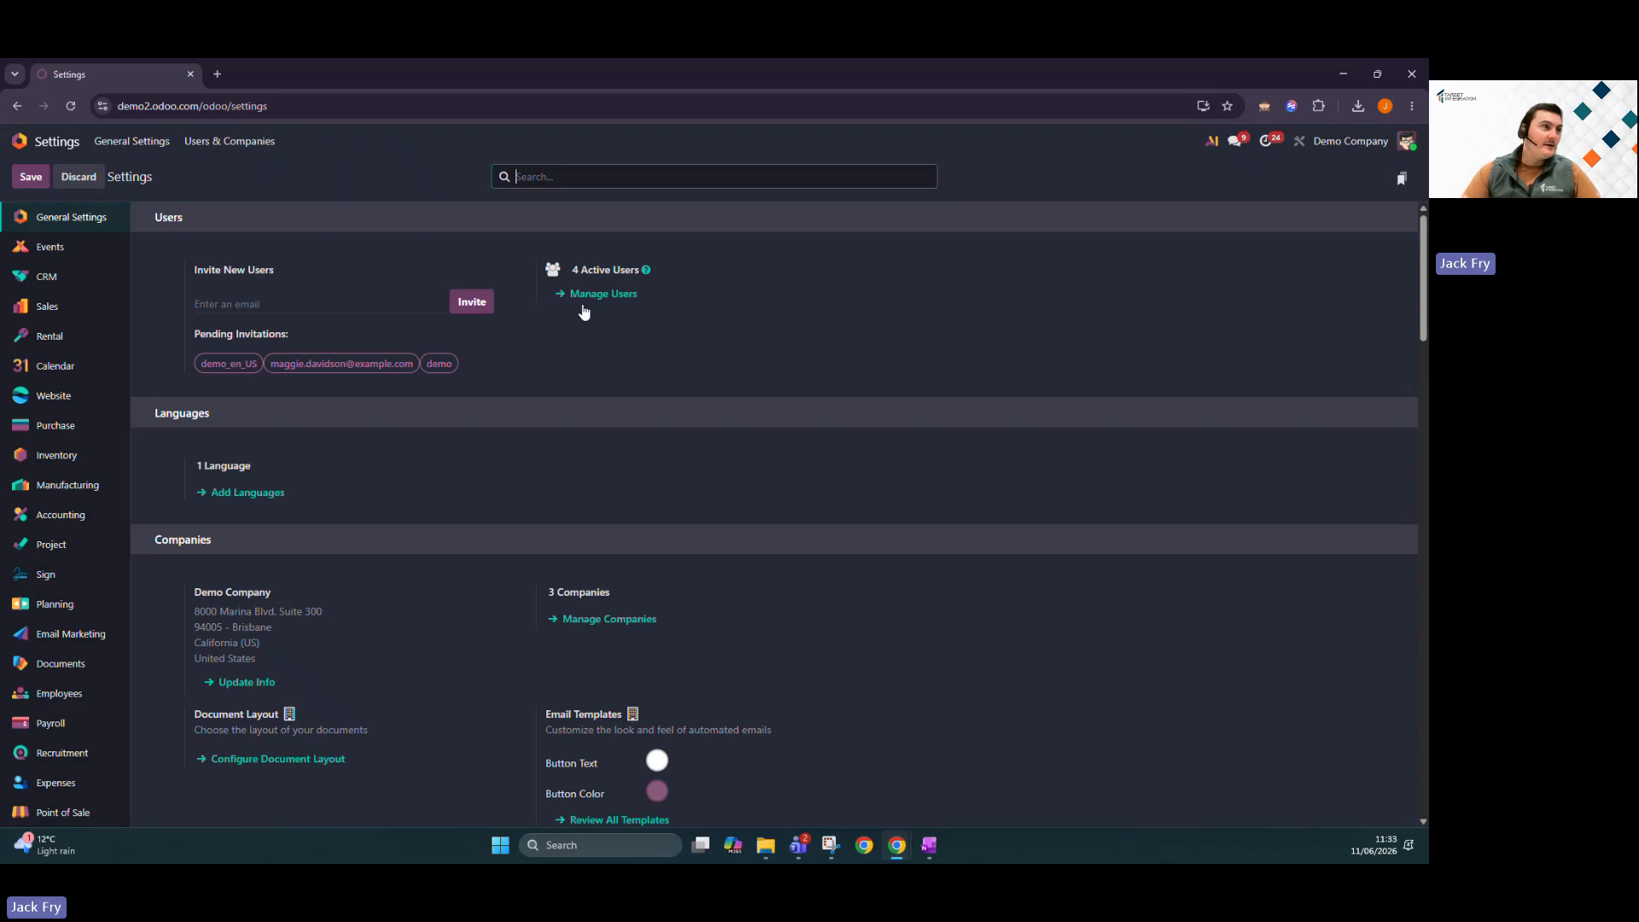
Search settings for 'lande' to check Landed Costs is enabled, then go back home.
{"action": "type", "text": "lande"}
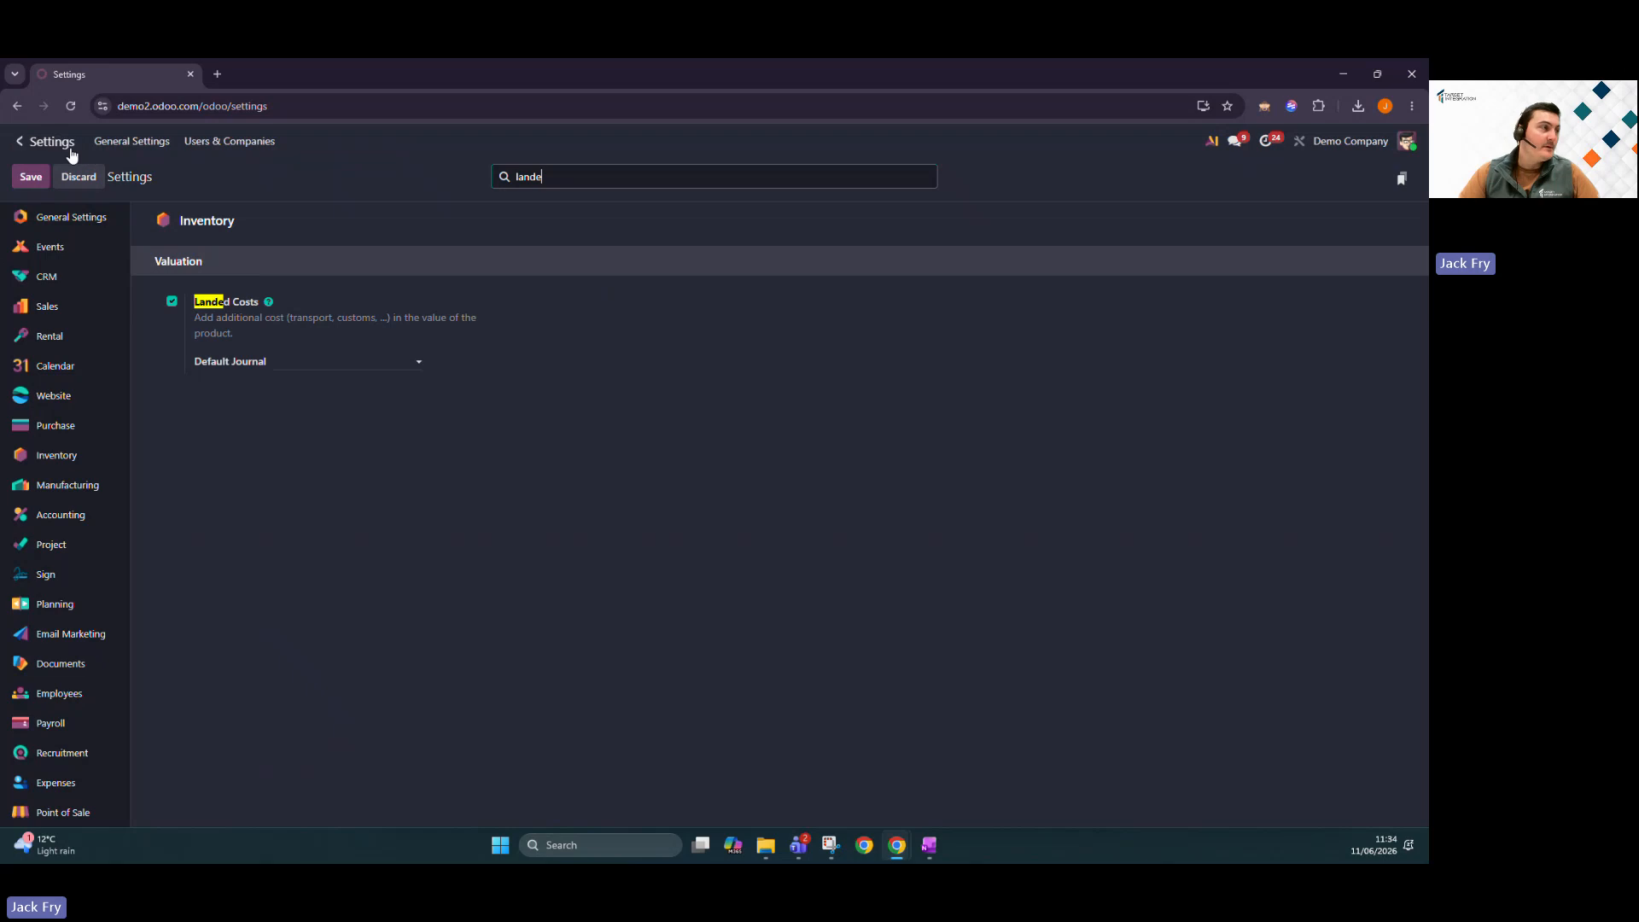
{"action": "left_click", "coordinate": [19, 140]}
Create a new service product named 'Delivery (LC)' from the Products list.
{"action": "type", "text": "product"}
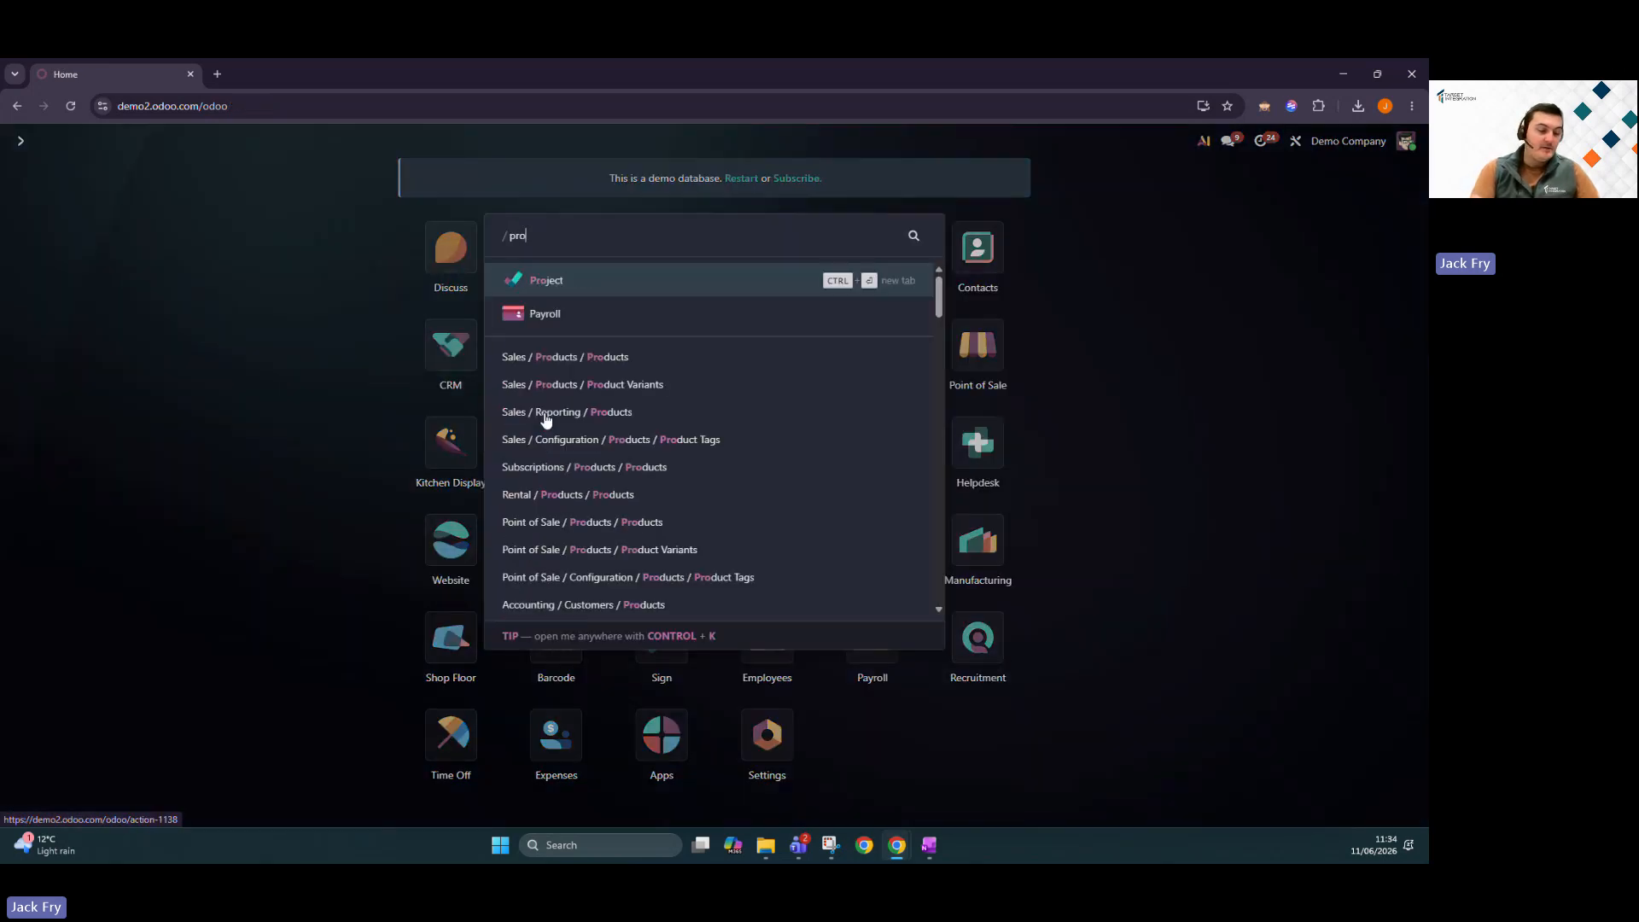
{"action": "key", "text": "Return"}
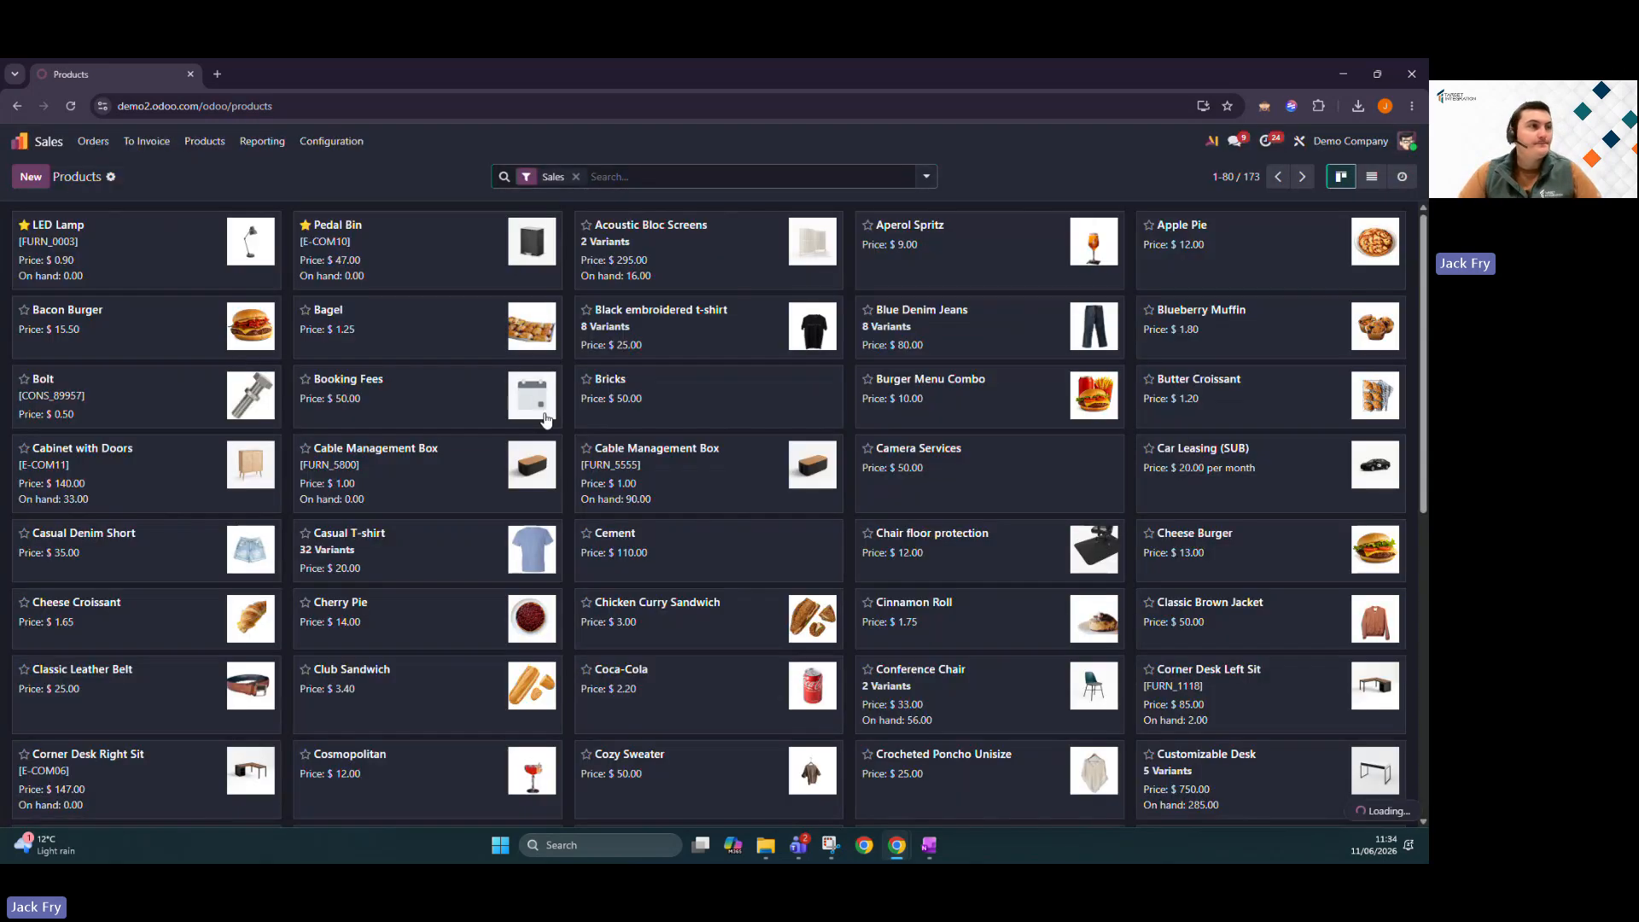
{"action": "left_click", "coordinate": [38, 179]}
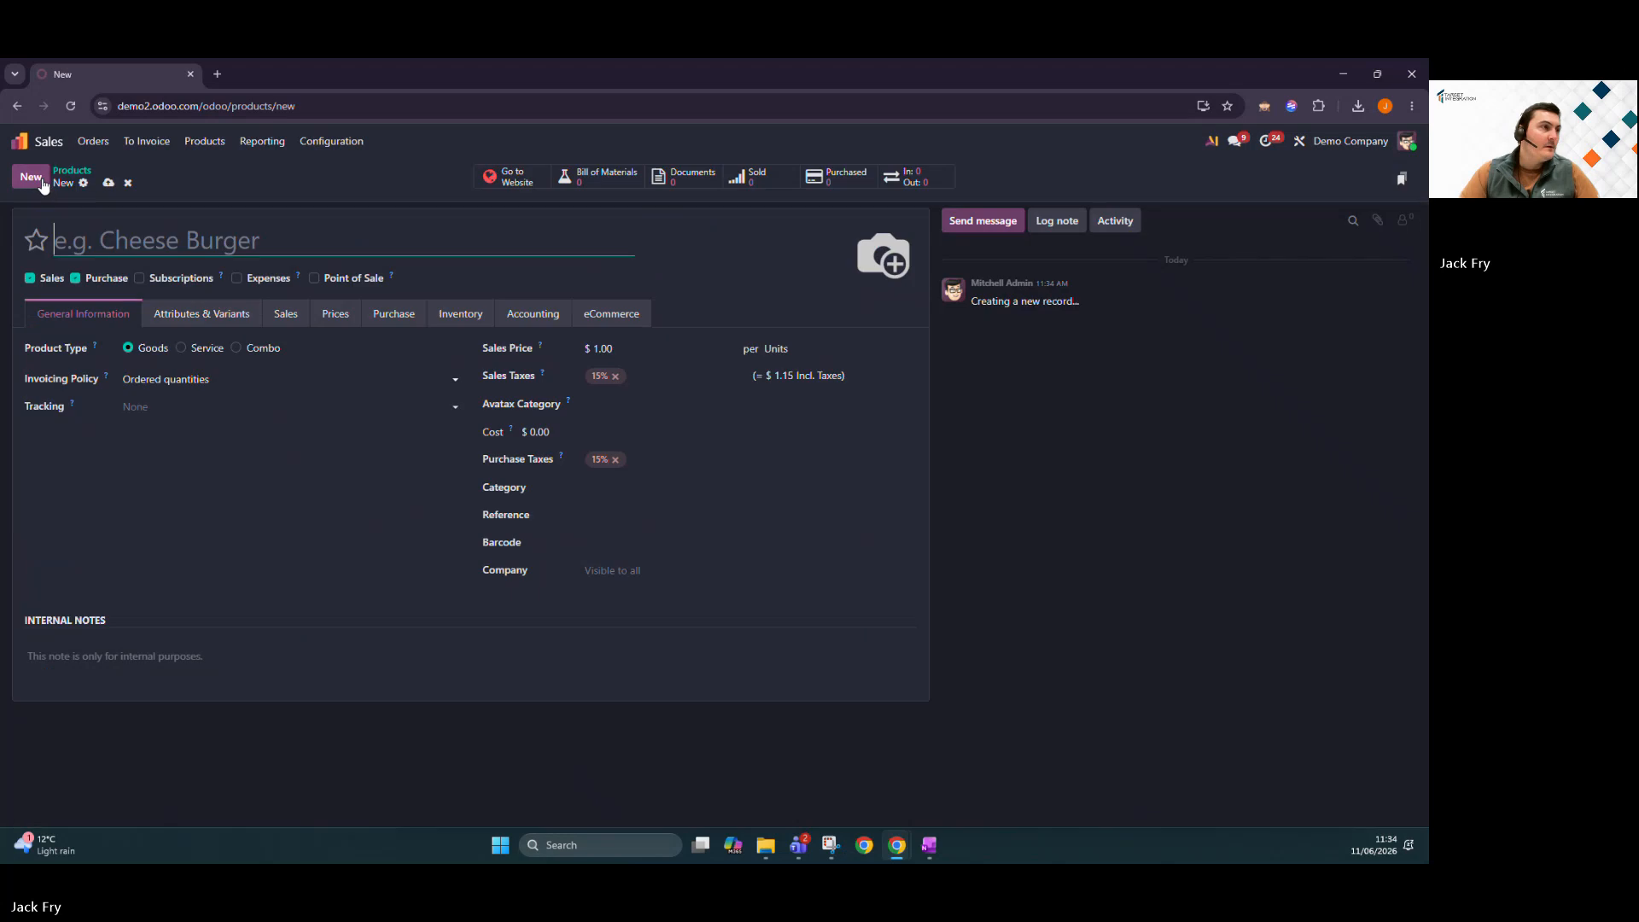
{"action": "type", "text": "DEliver"}
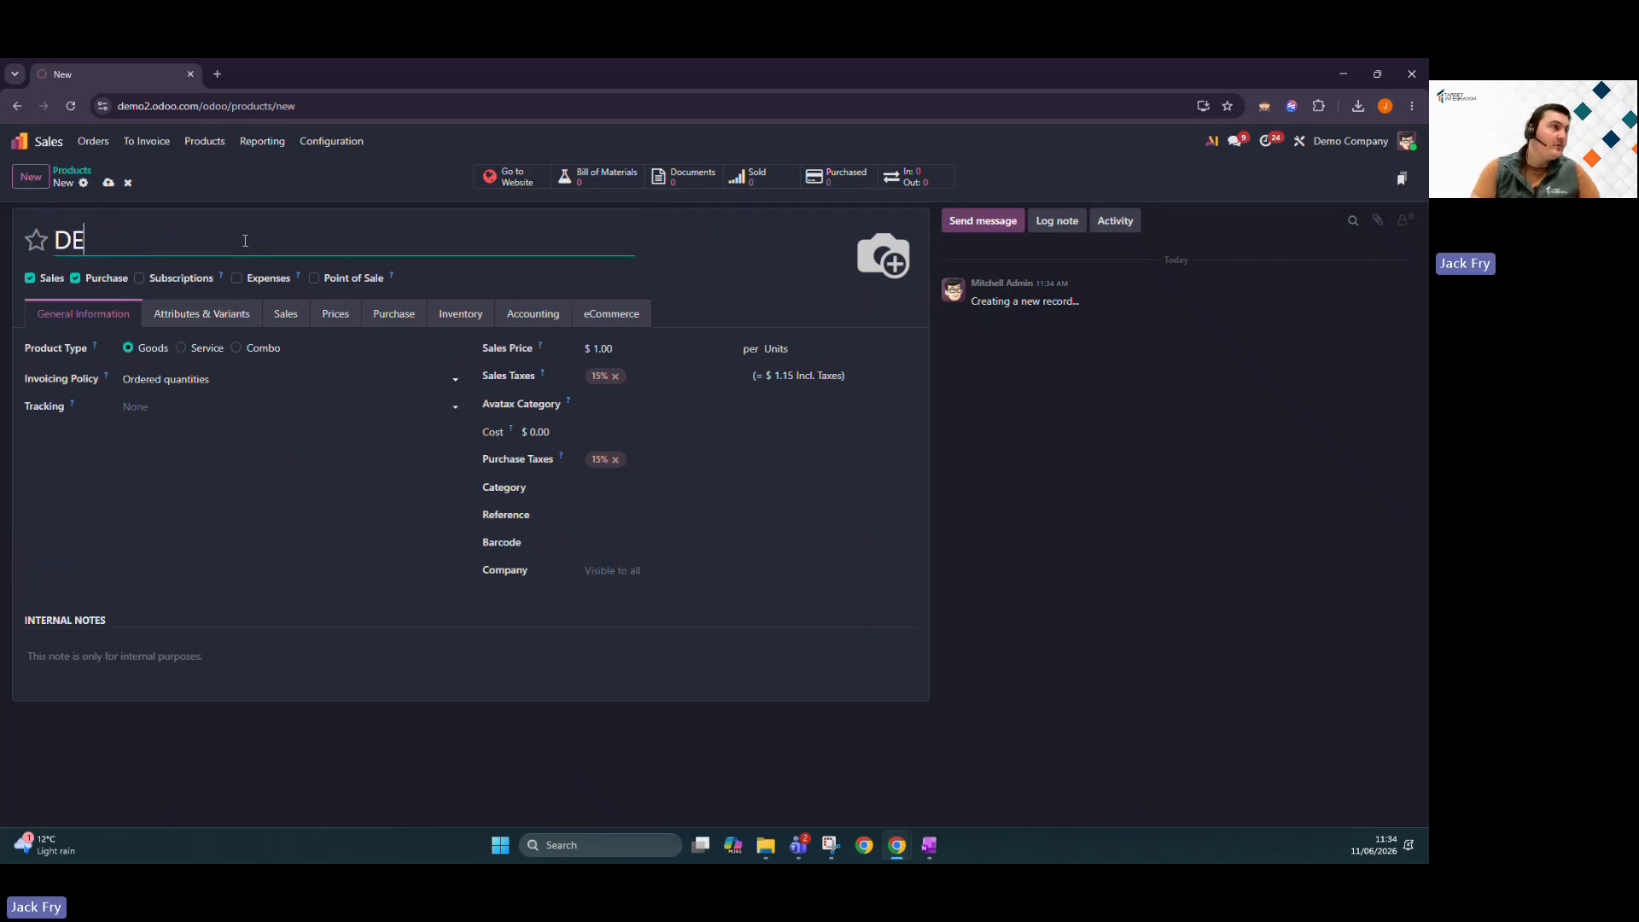
{"action": "key", "text": "BackSpace"}
{"action": "key", "text": "BackSpace"}
{"action": "key", "text": "BackSpace"}
{"action": "key", "text": "BackSpace"}
{"action": "key", "text": "BackSpace"}
{"action": "key", "text": "BackSpace"}
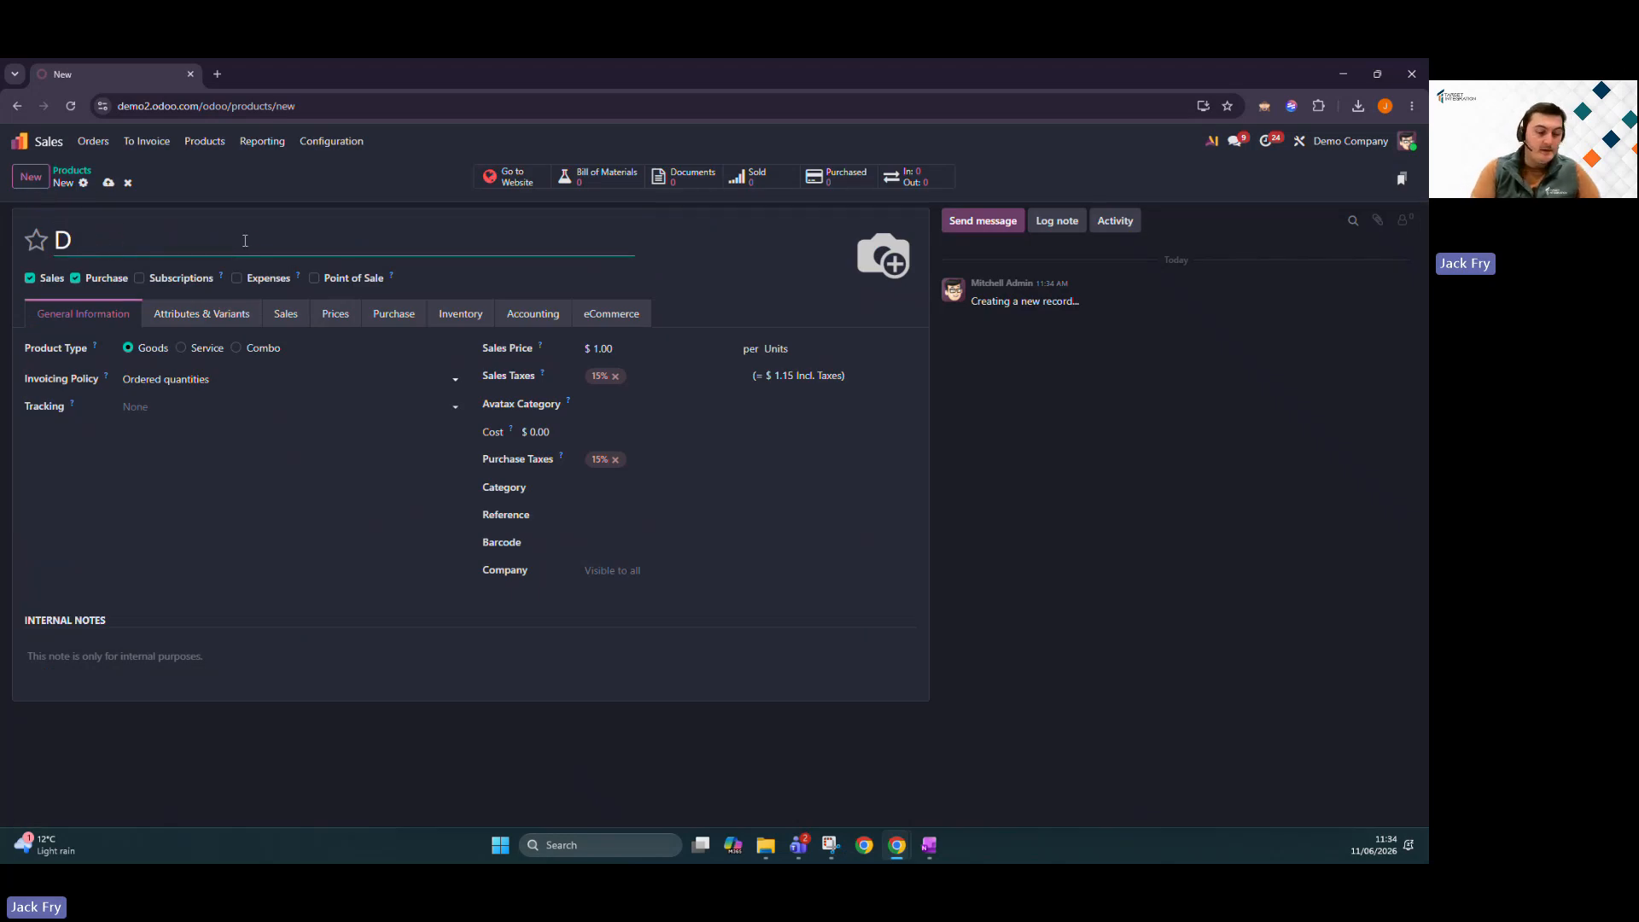
{"action": "type", "text": "elivery"}
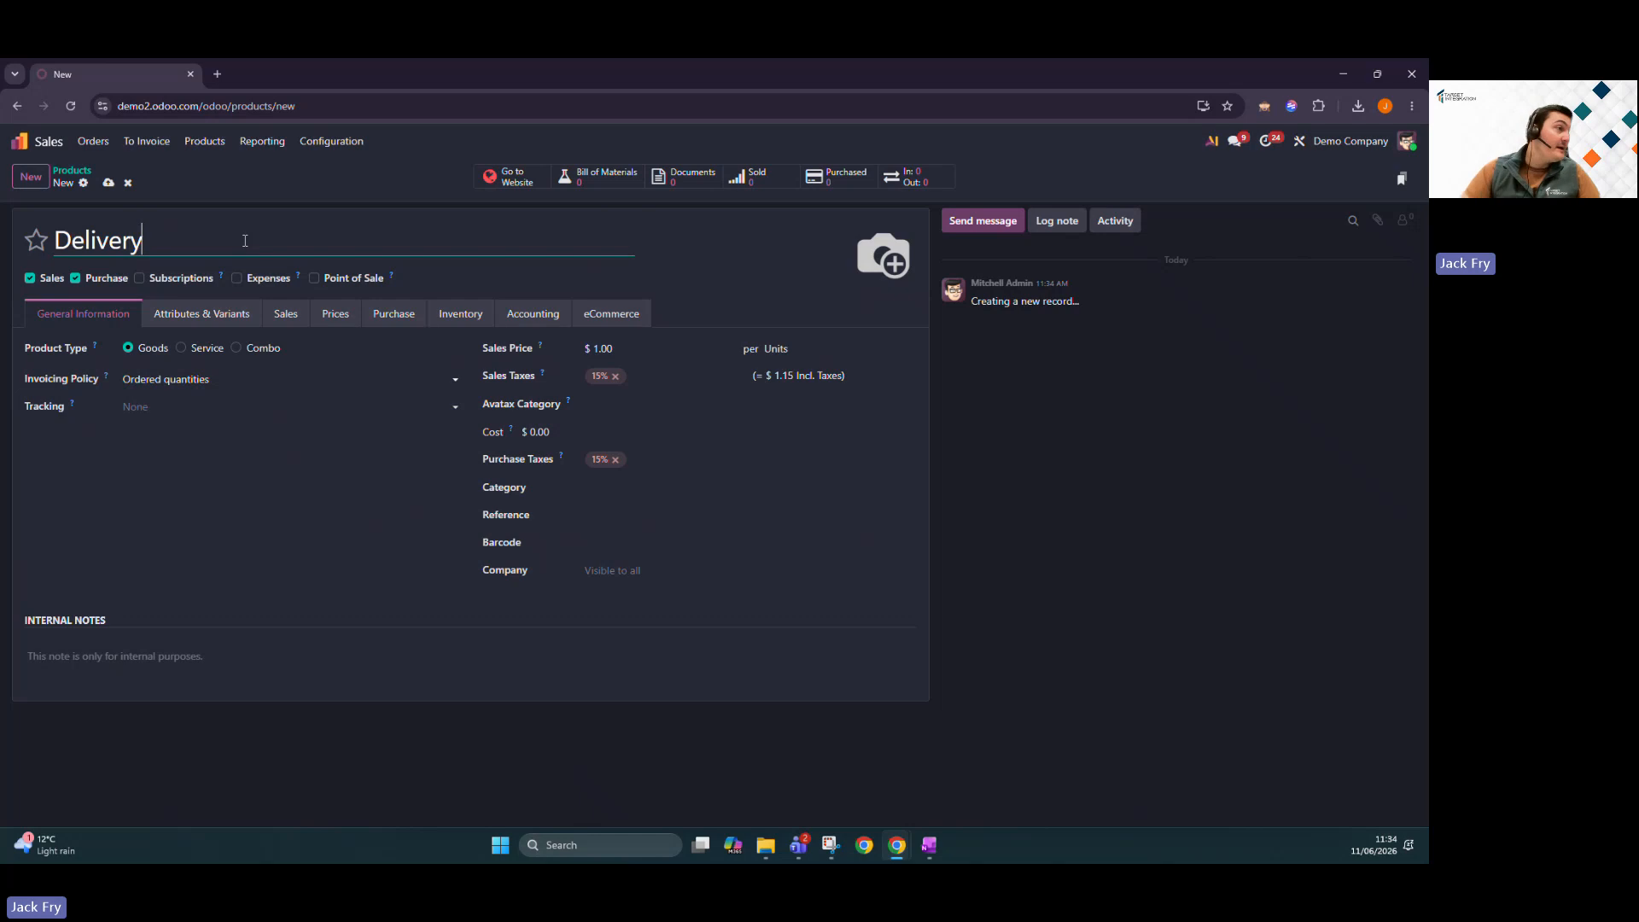
{"action": "left_click", "coordinate": [204, 347]}
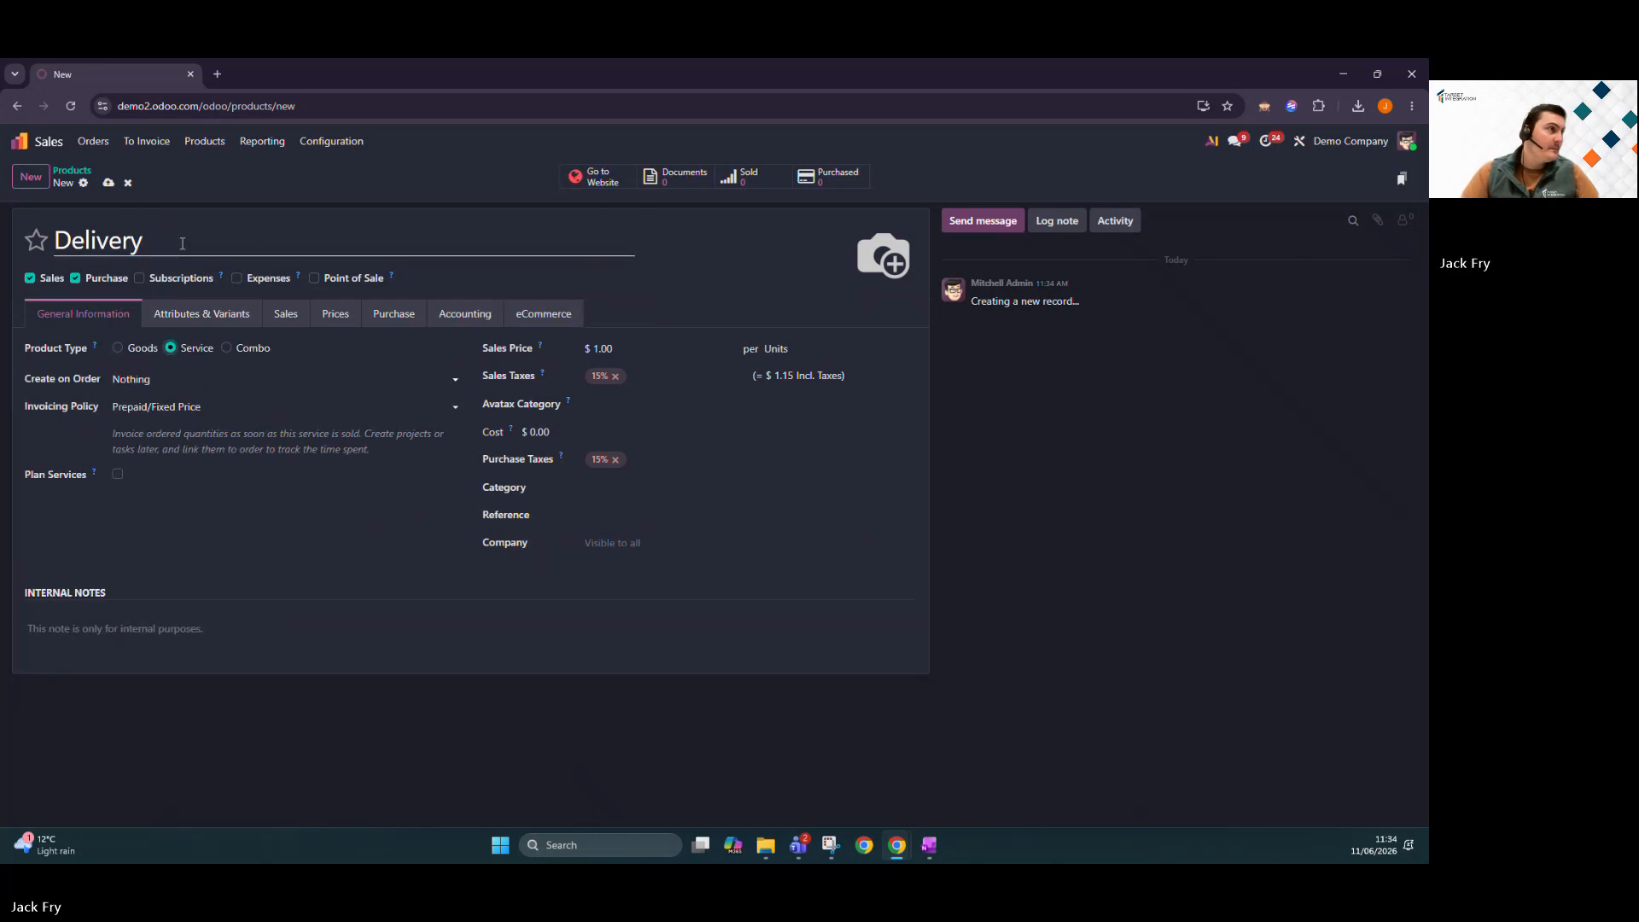
{"action": "type", "text": "(LC)"}
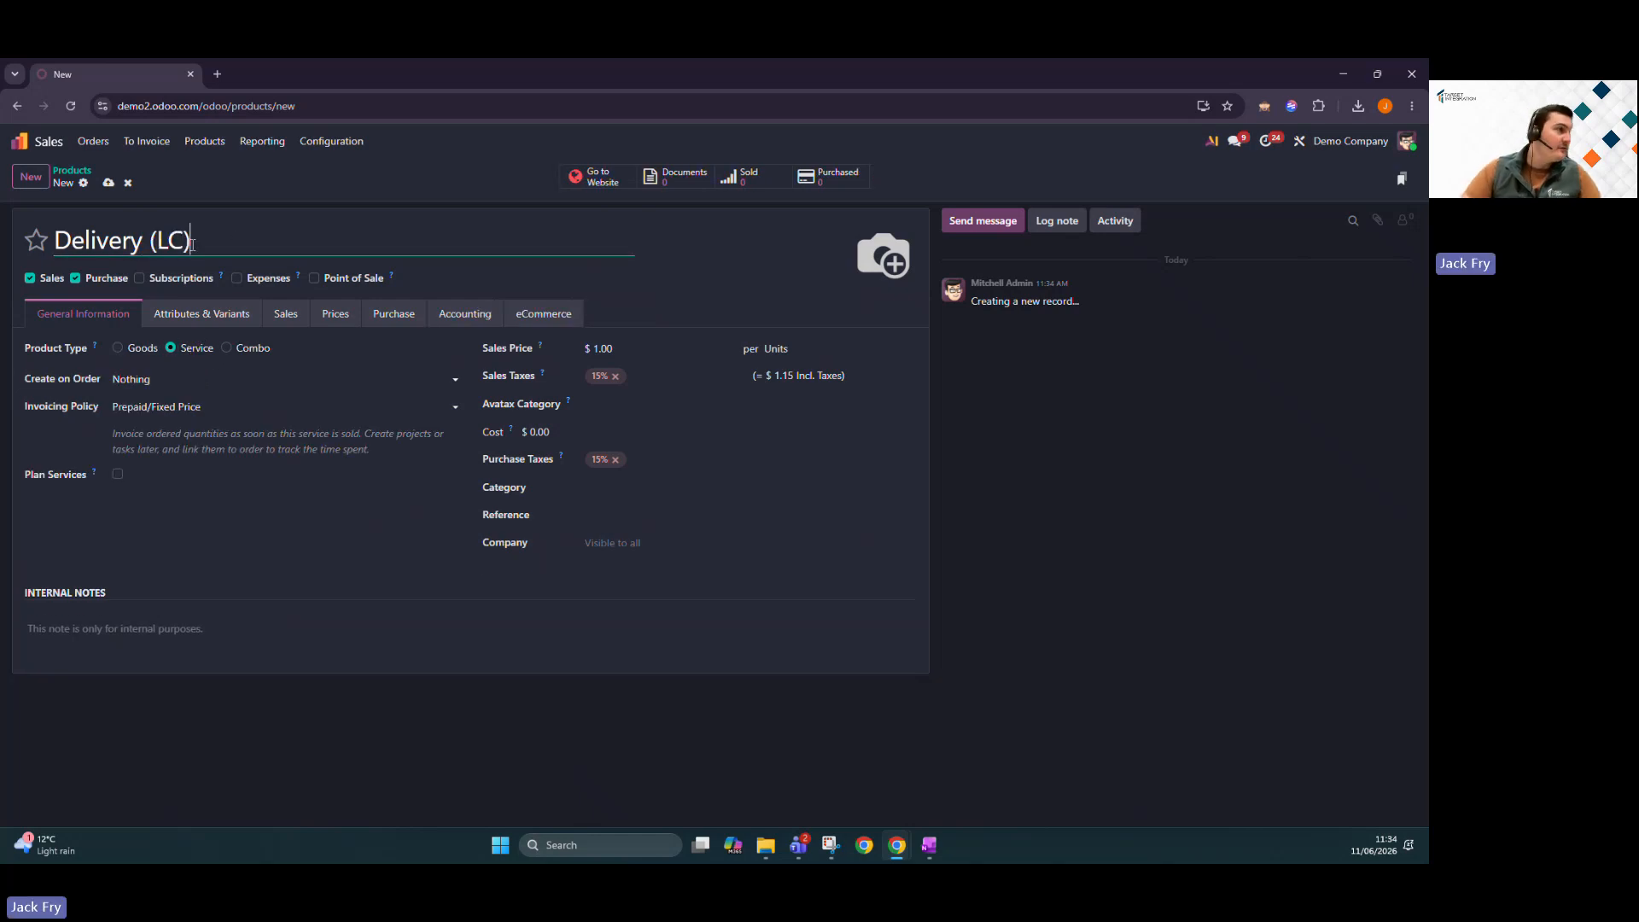
{"action": "left_click", "coordinate": [401, 325]}
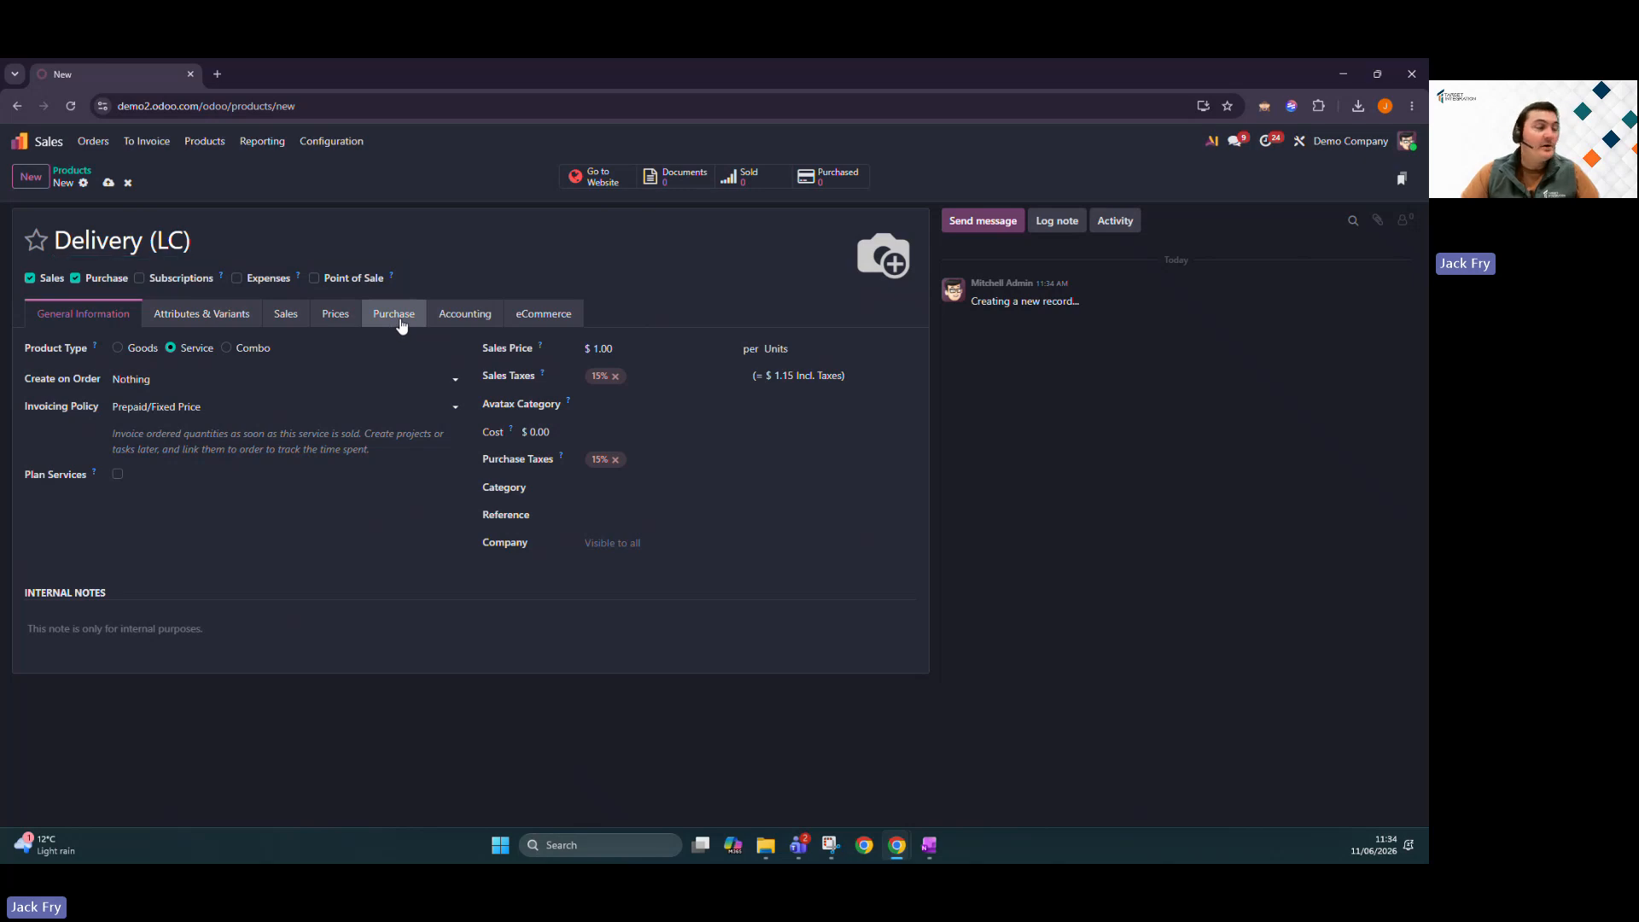
Mark Delivery (LC) as a landed cost split By Quantity, and save it.
{"action": "left_click", "coordinate": [399, 325]}
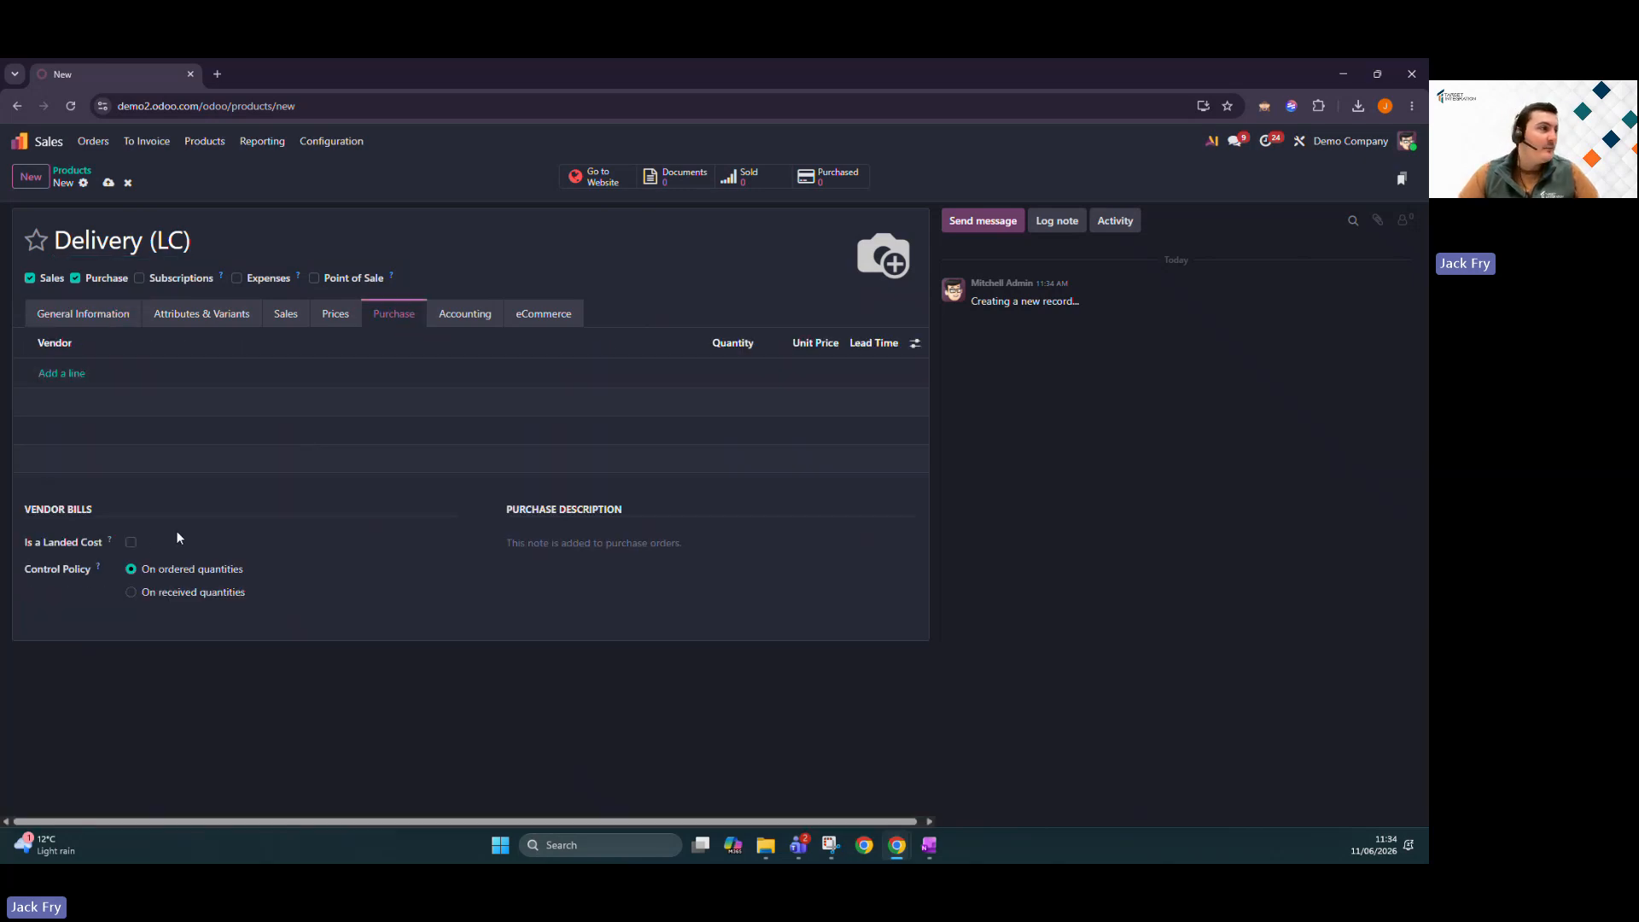
{"action": "left_click", "coordinate": [132, 544]}
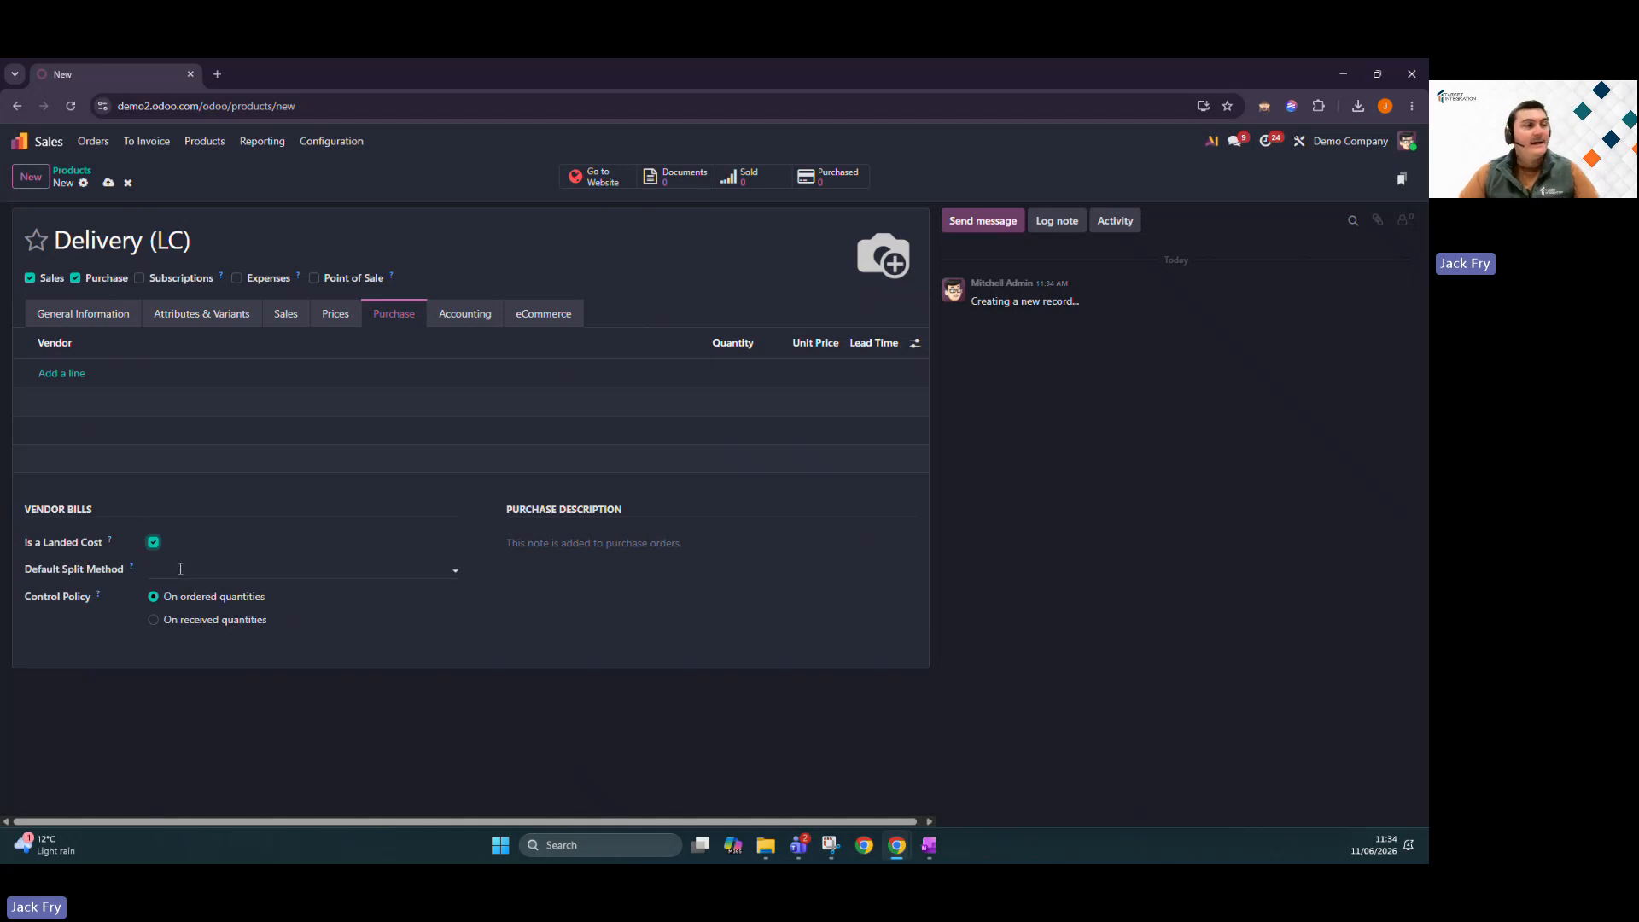
{"action": "left_click", "coordinate": [180, 569]}
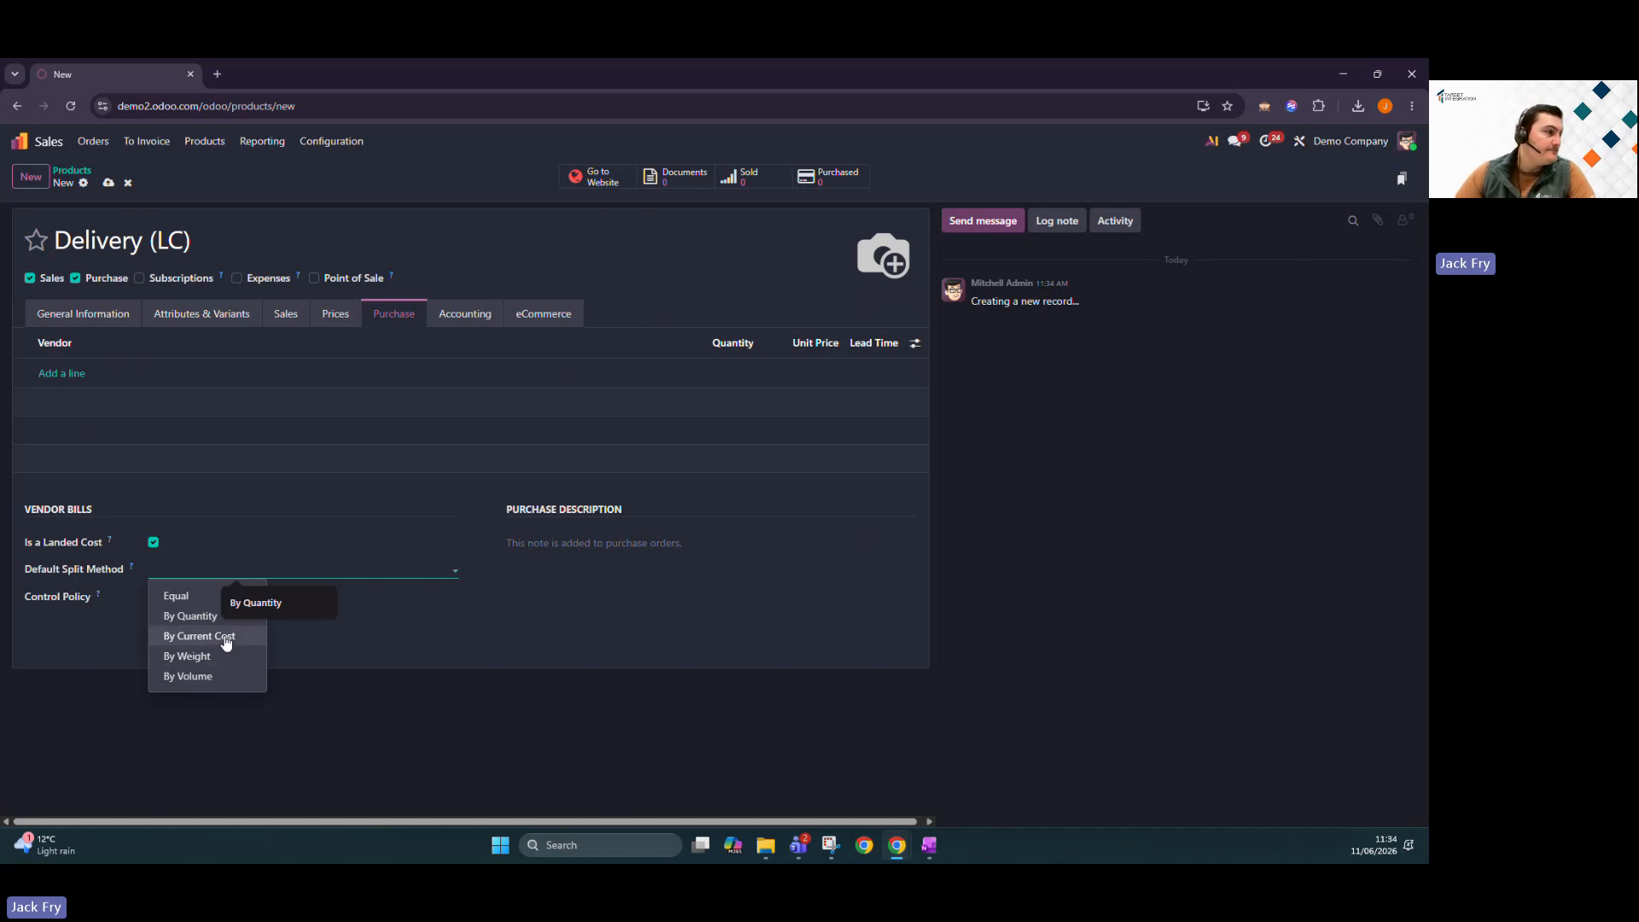
{"action": "left_click", "coordinate": [193, 617]}
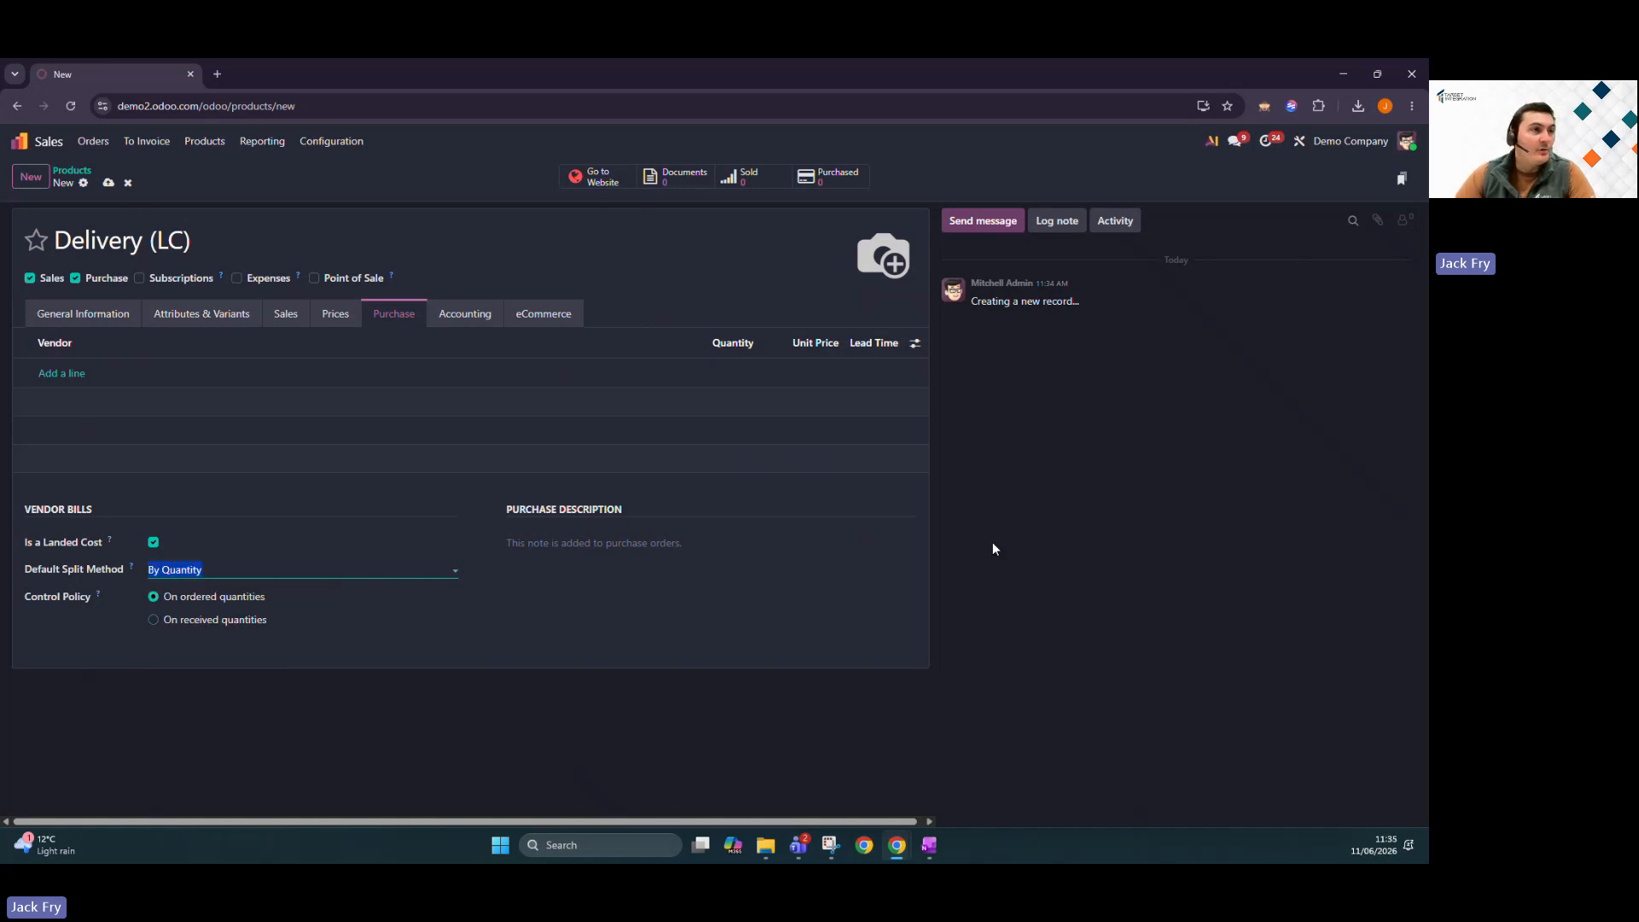
{"action": "left_click", "coordinate": [109, 182]}
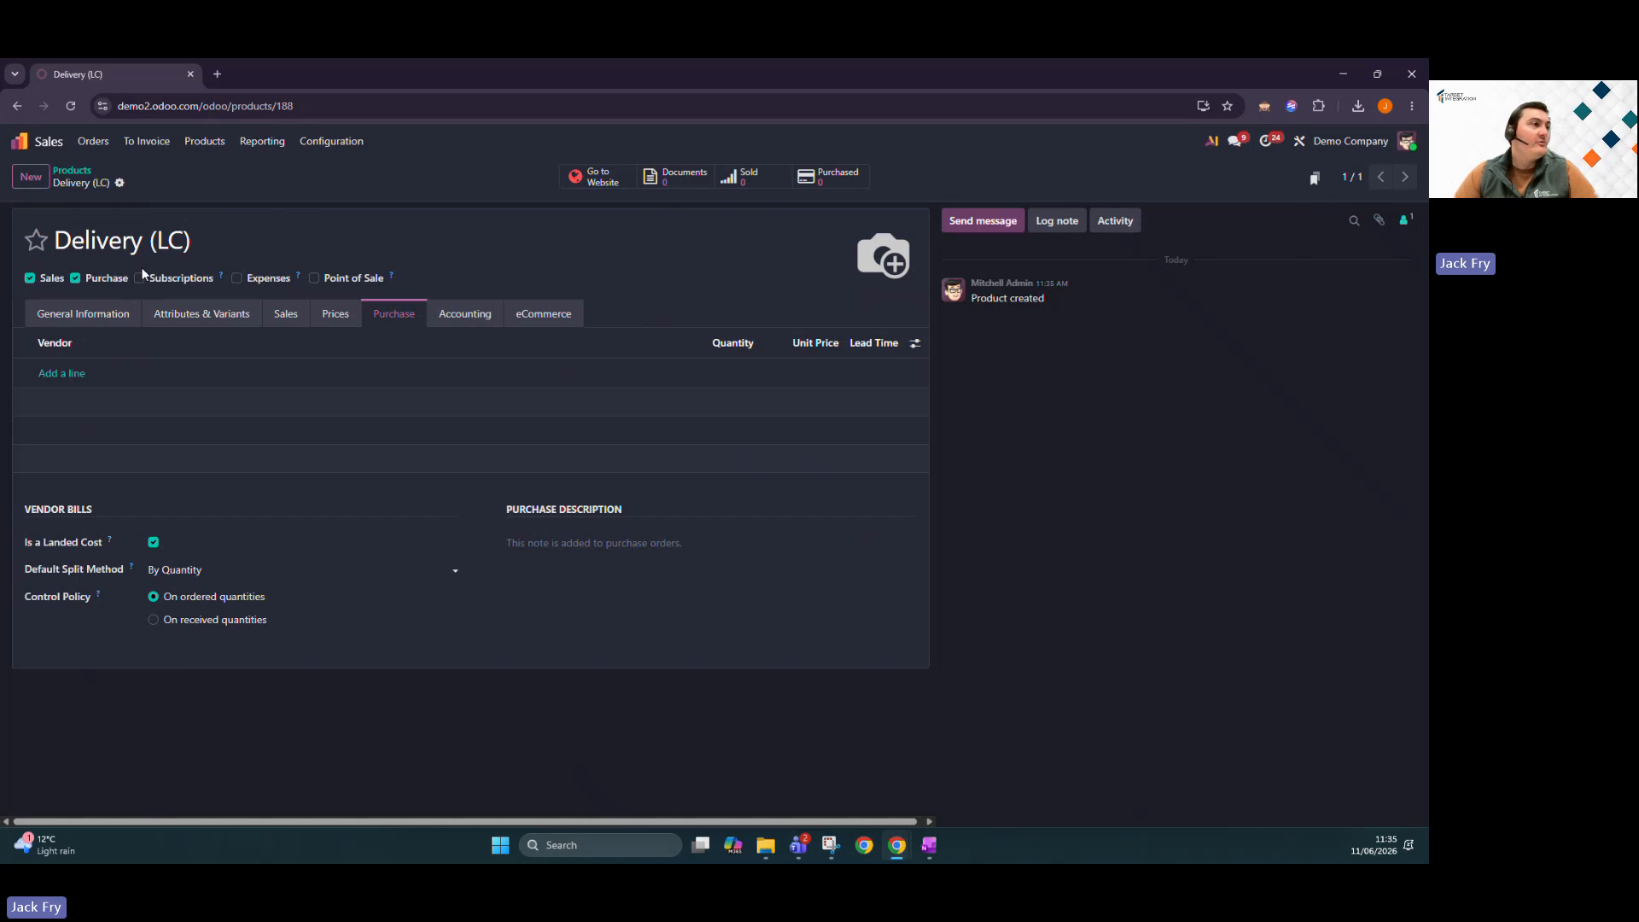
Duplicate Delivery (LC) as 'Import Duties (LC)', save it, and return to the apps home screen.
{"action": "left_click", "coordinate": [119, 183]}
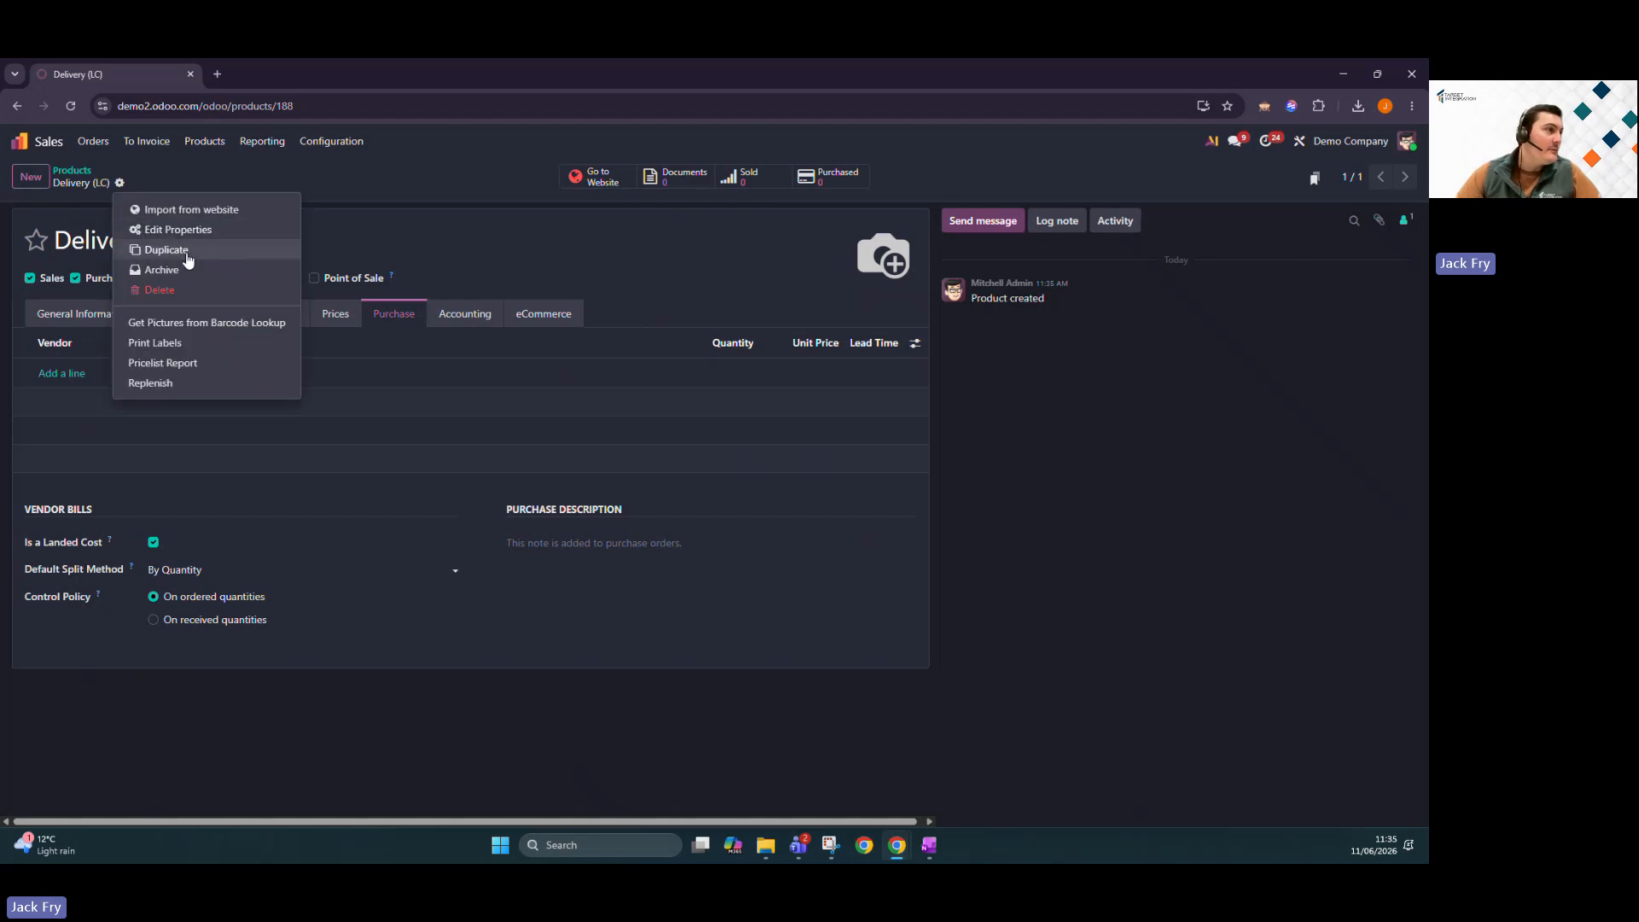
{"action": "left_click", "coordinate": [187, 256]}
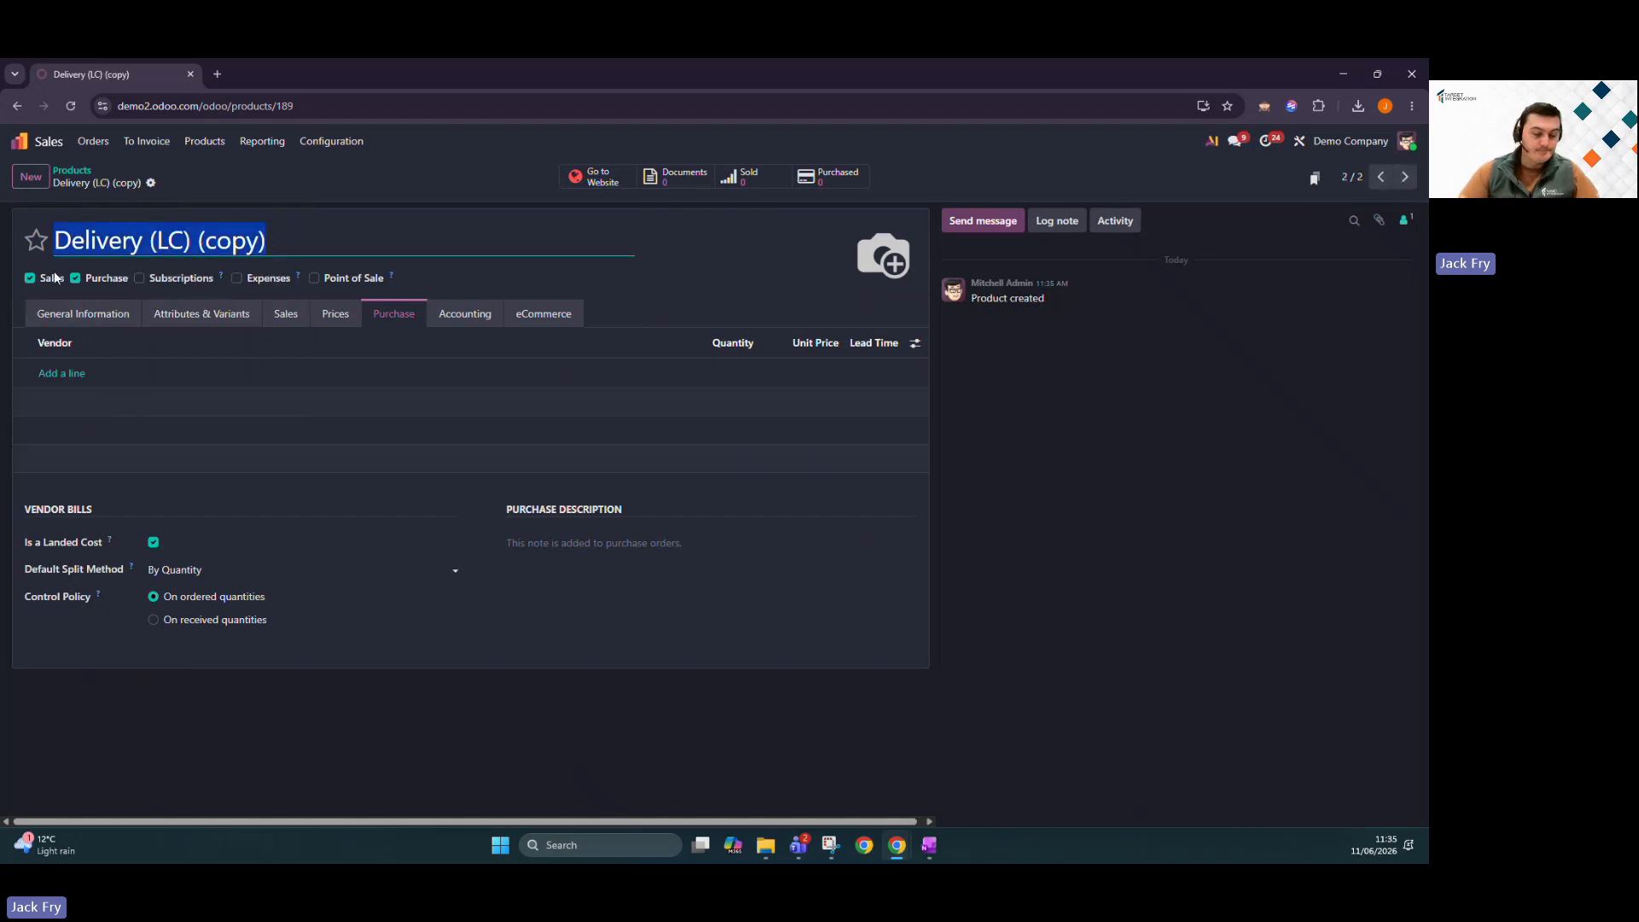
{"action": "type", "text": "Import "}
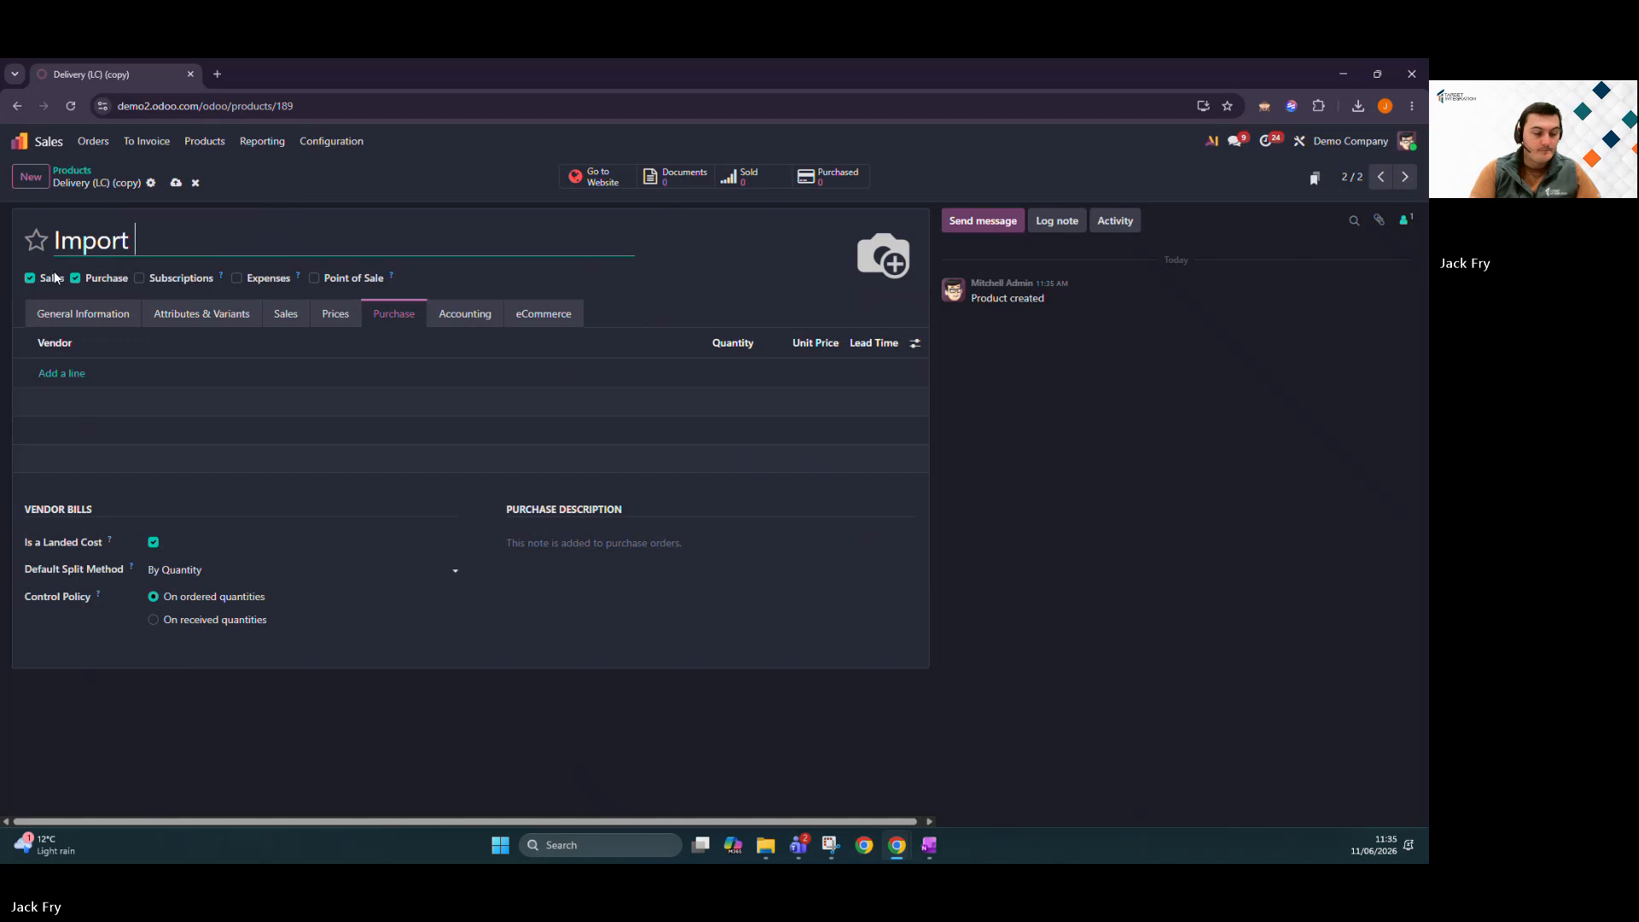
{"action": "type", "text": "Duties"}
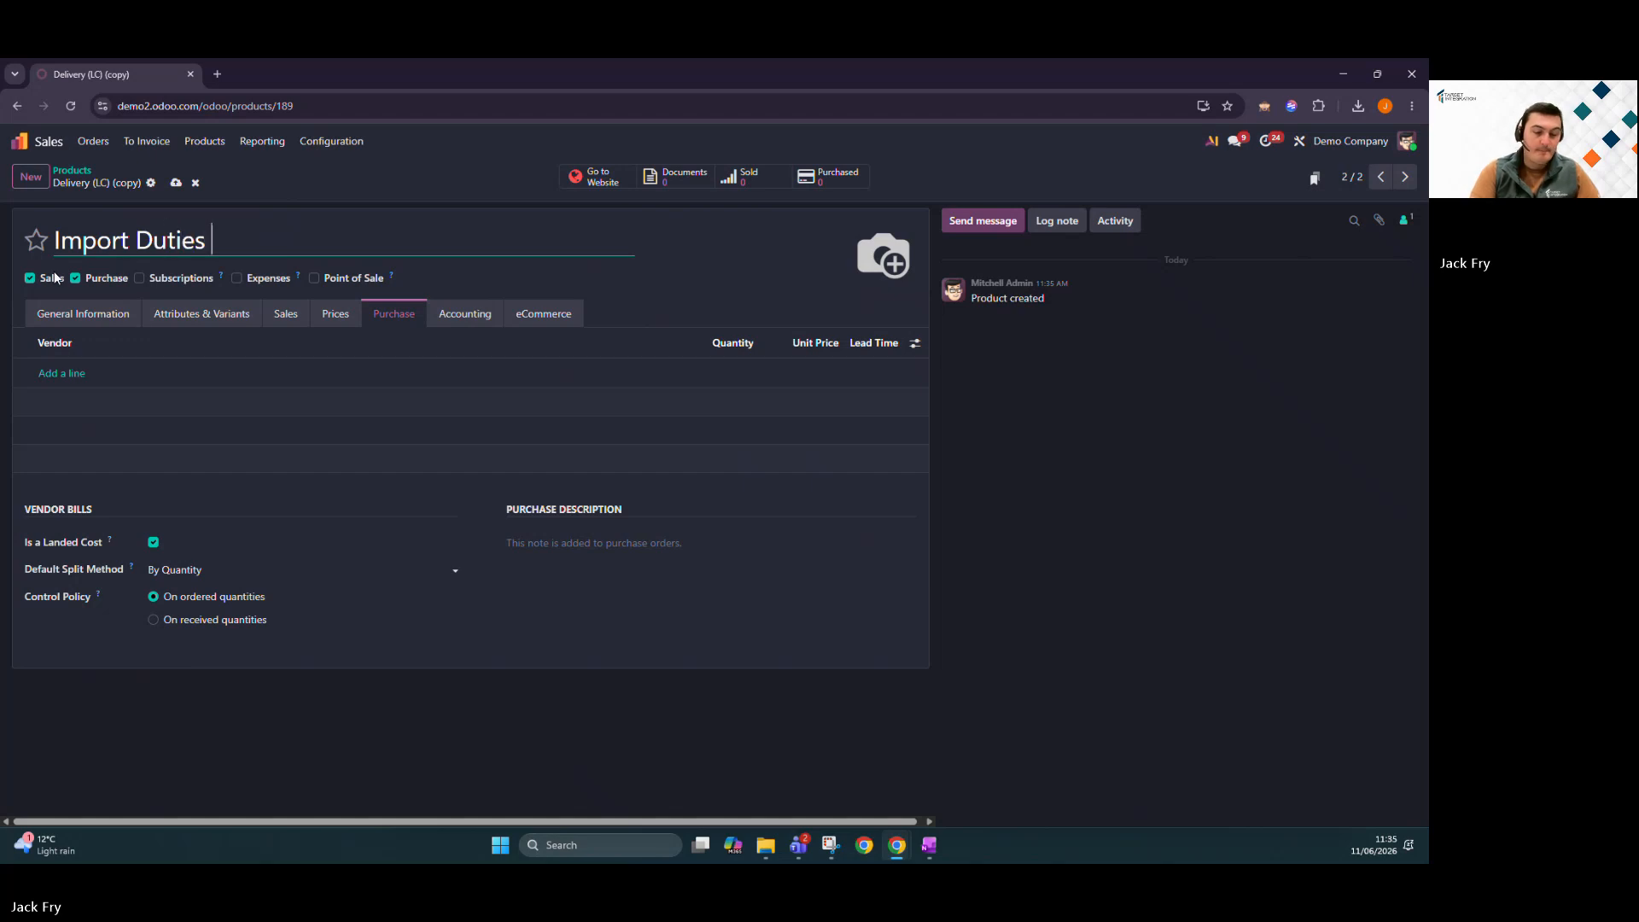
{"action": "type", "text": " (LC)"}
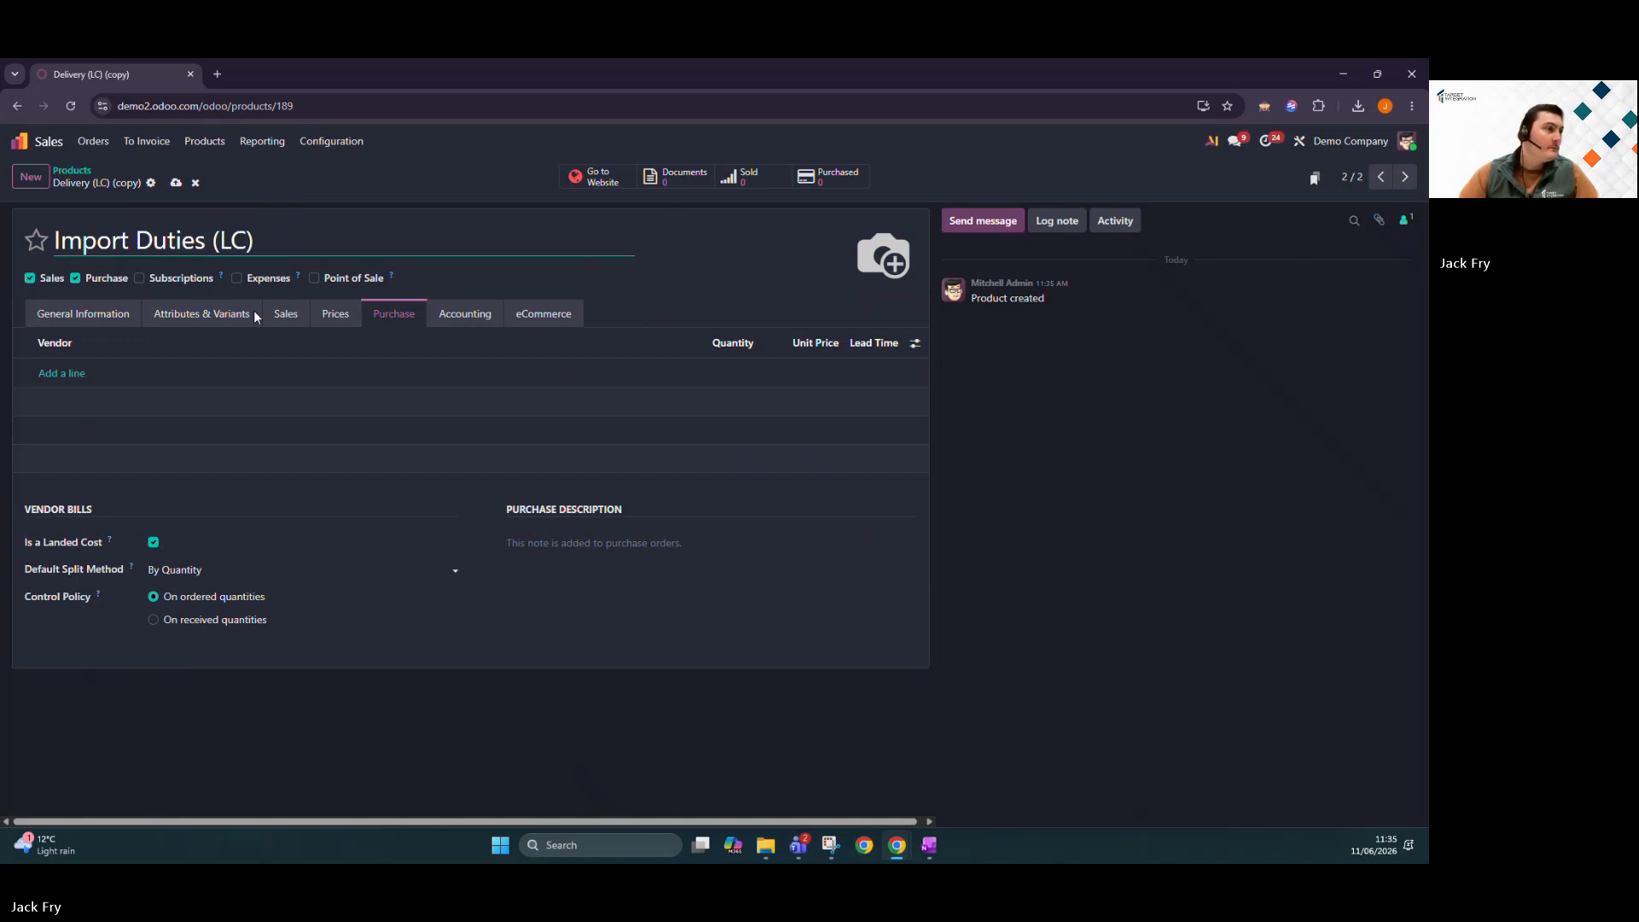
{"action": "left_click", "coordinate": [902, 623]}
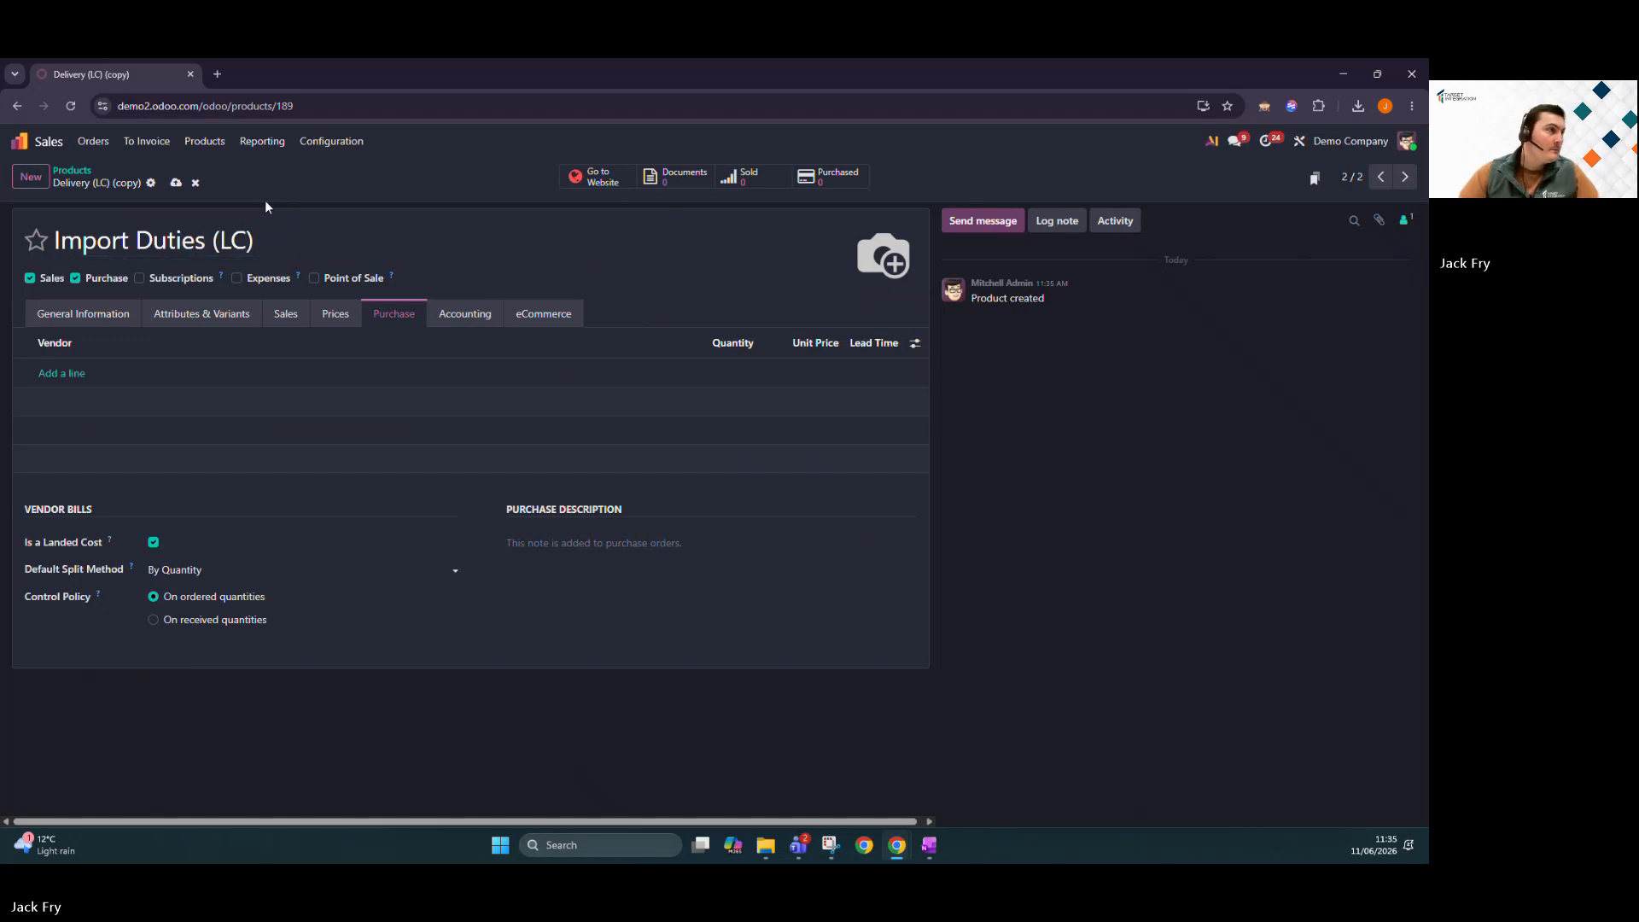
{"action": "left_click", "coordinate": [176, 183]}
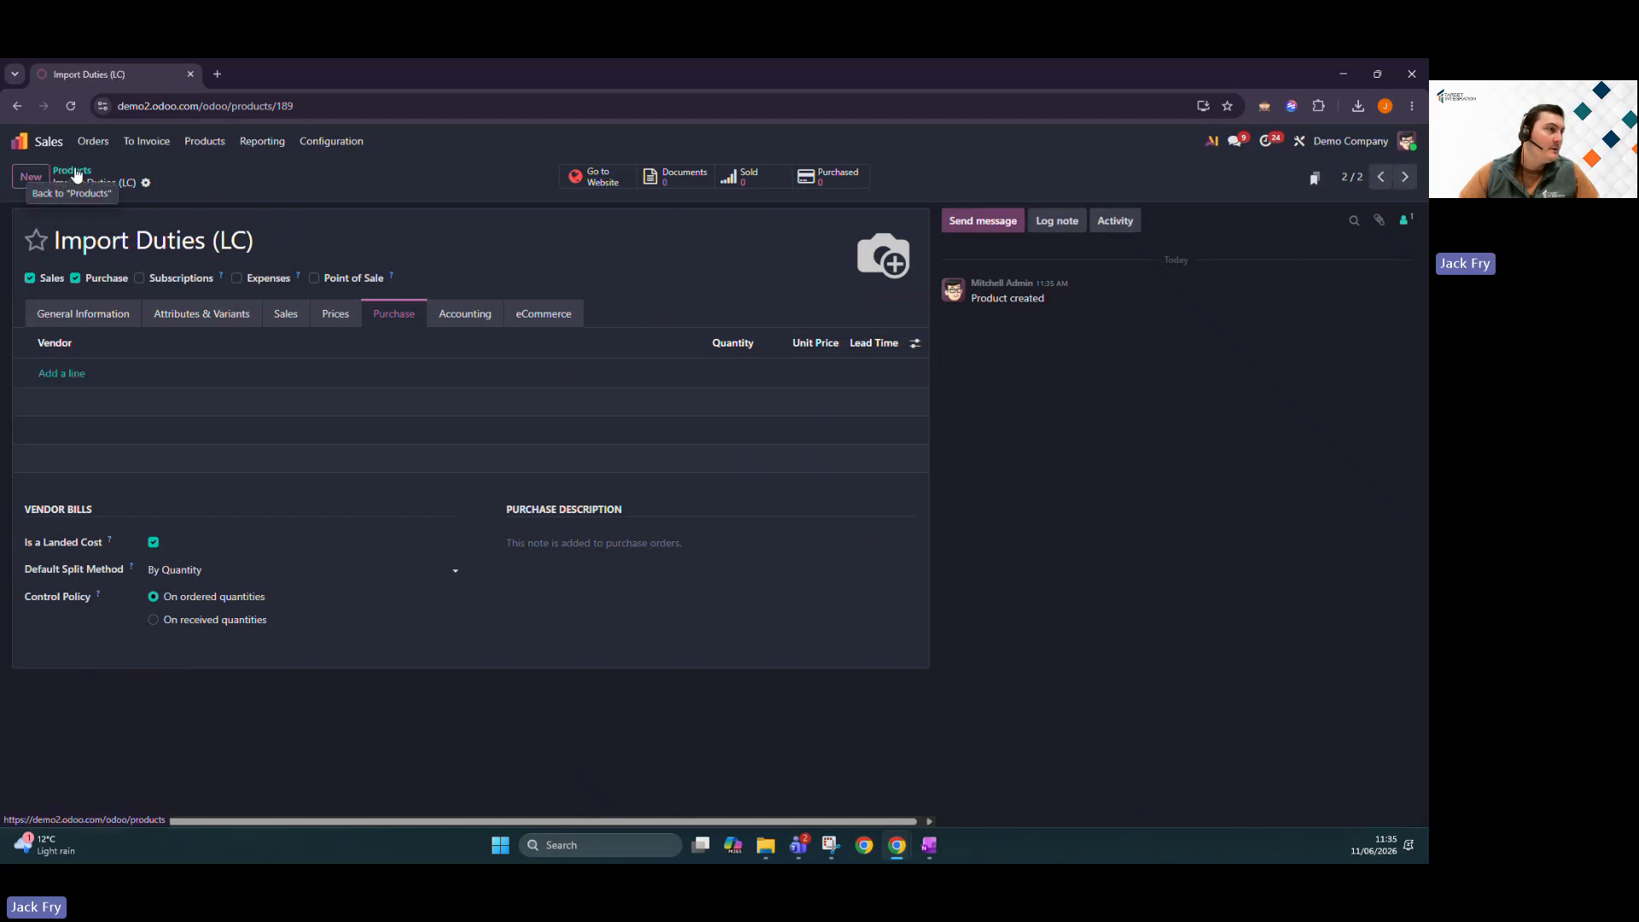
{"action": "left_click", "coordinate": [73, 171]}
{"action": "left_click", "coordinate": [19, 141]}
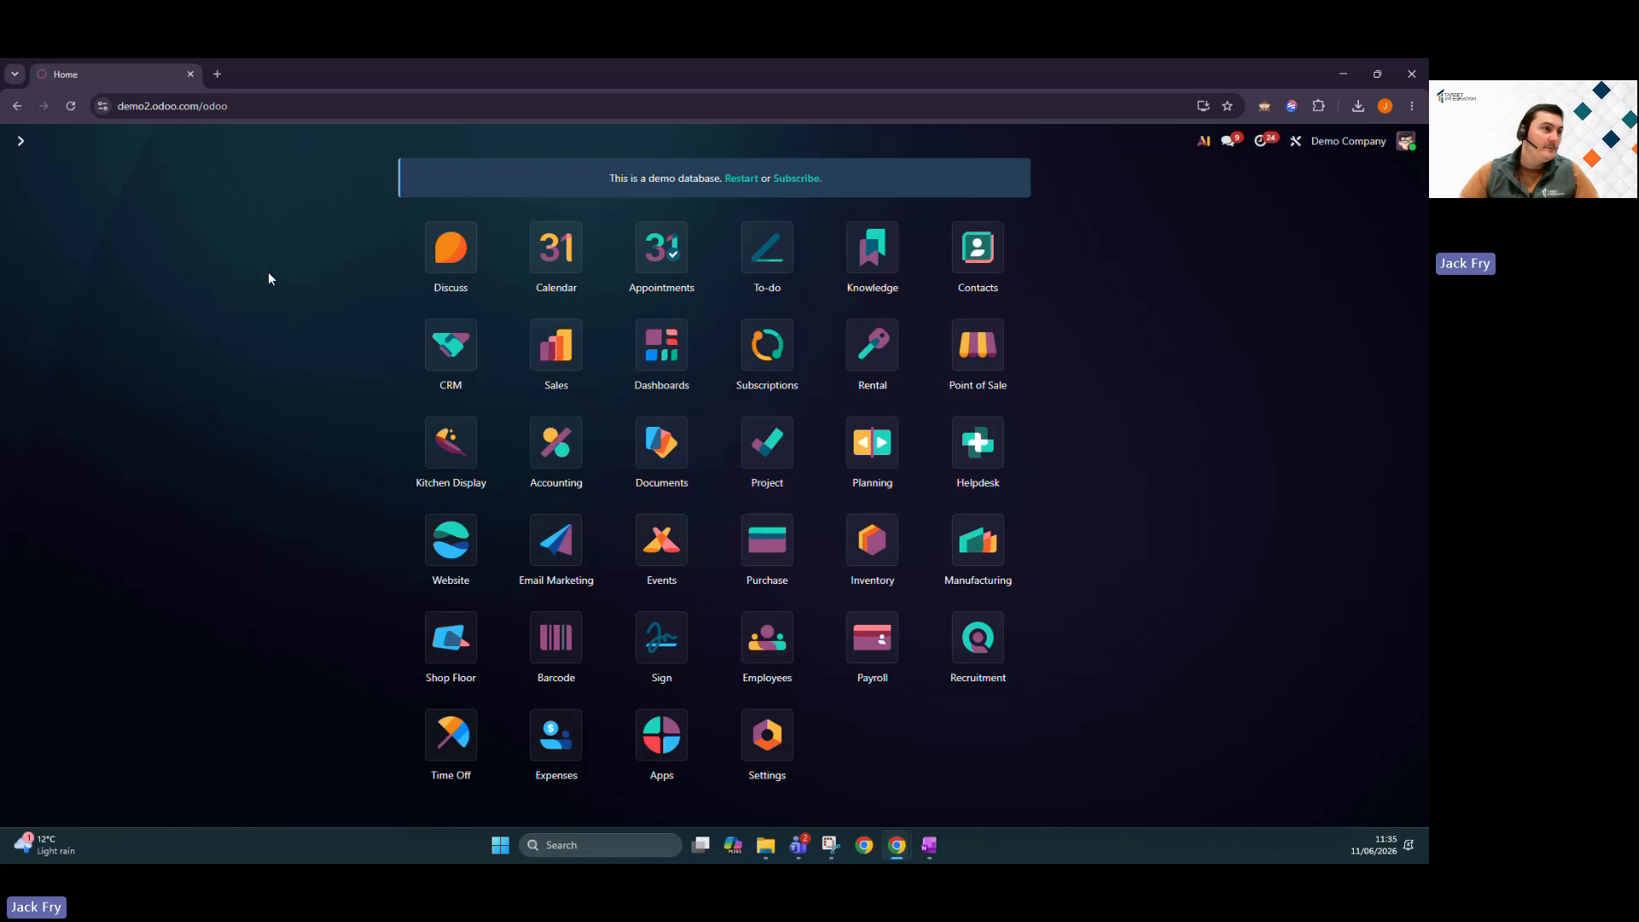
Start a new Purchase request for quotation with Azure Interior as the vendor.
{"action": "left_click", "coordinate": [766, 539]}
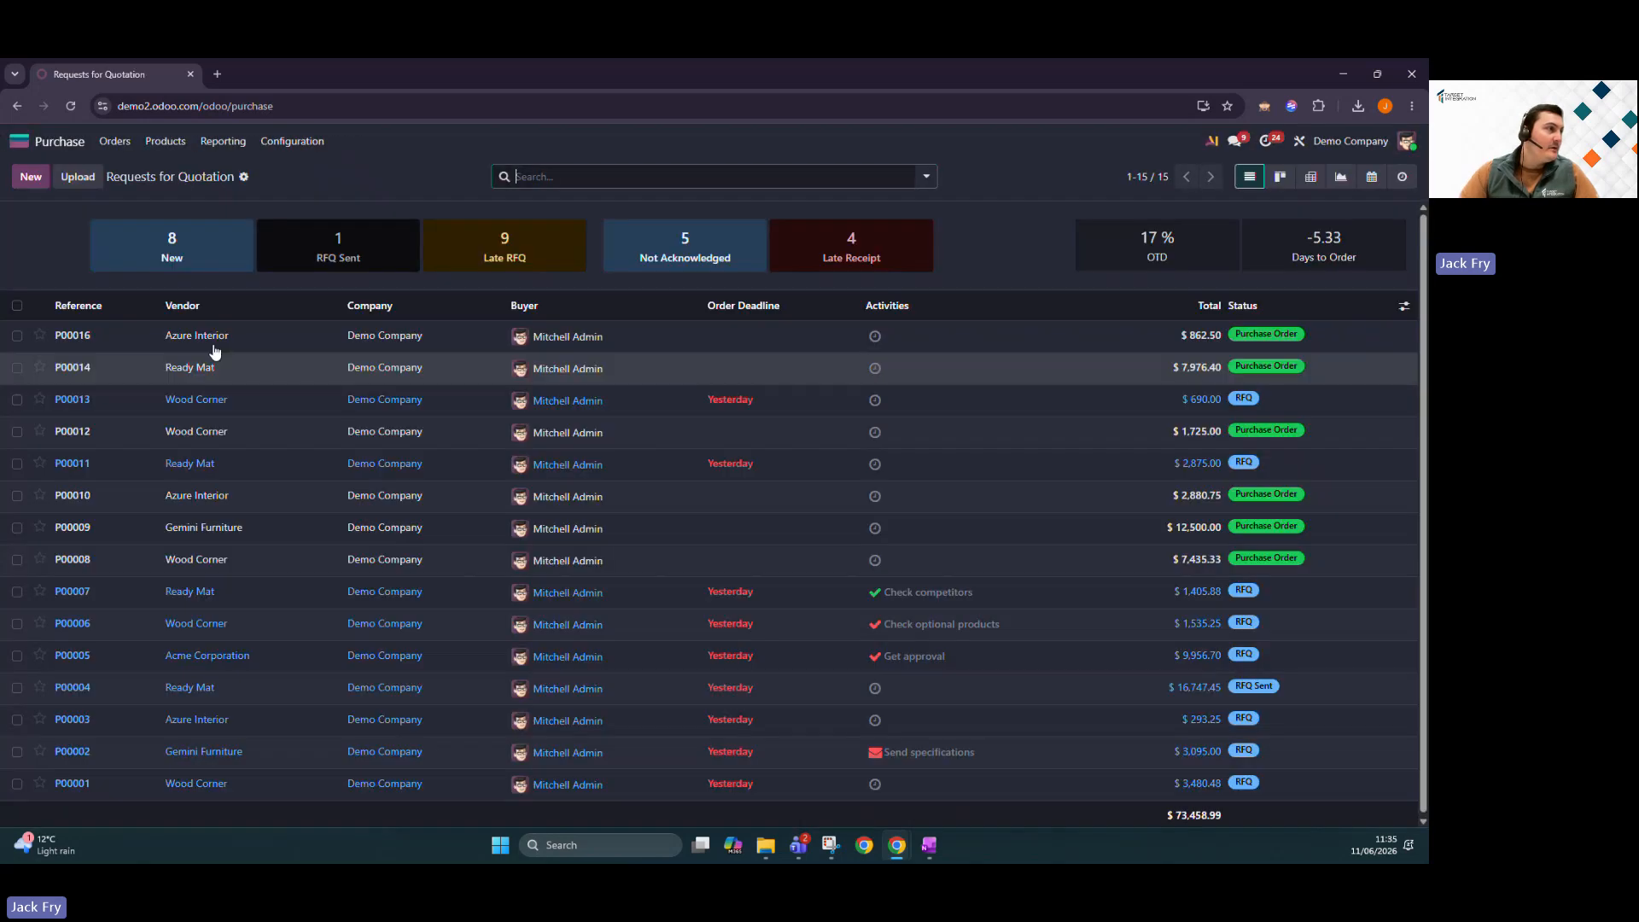
{"action": "left_click", "coordinate": [31, 177]}
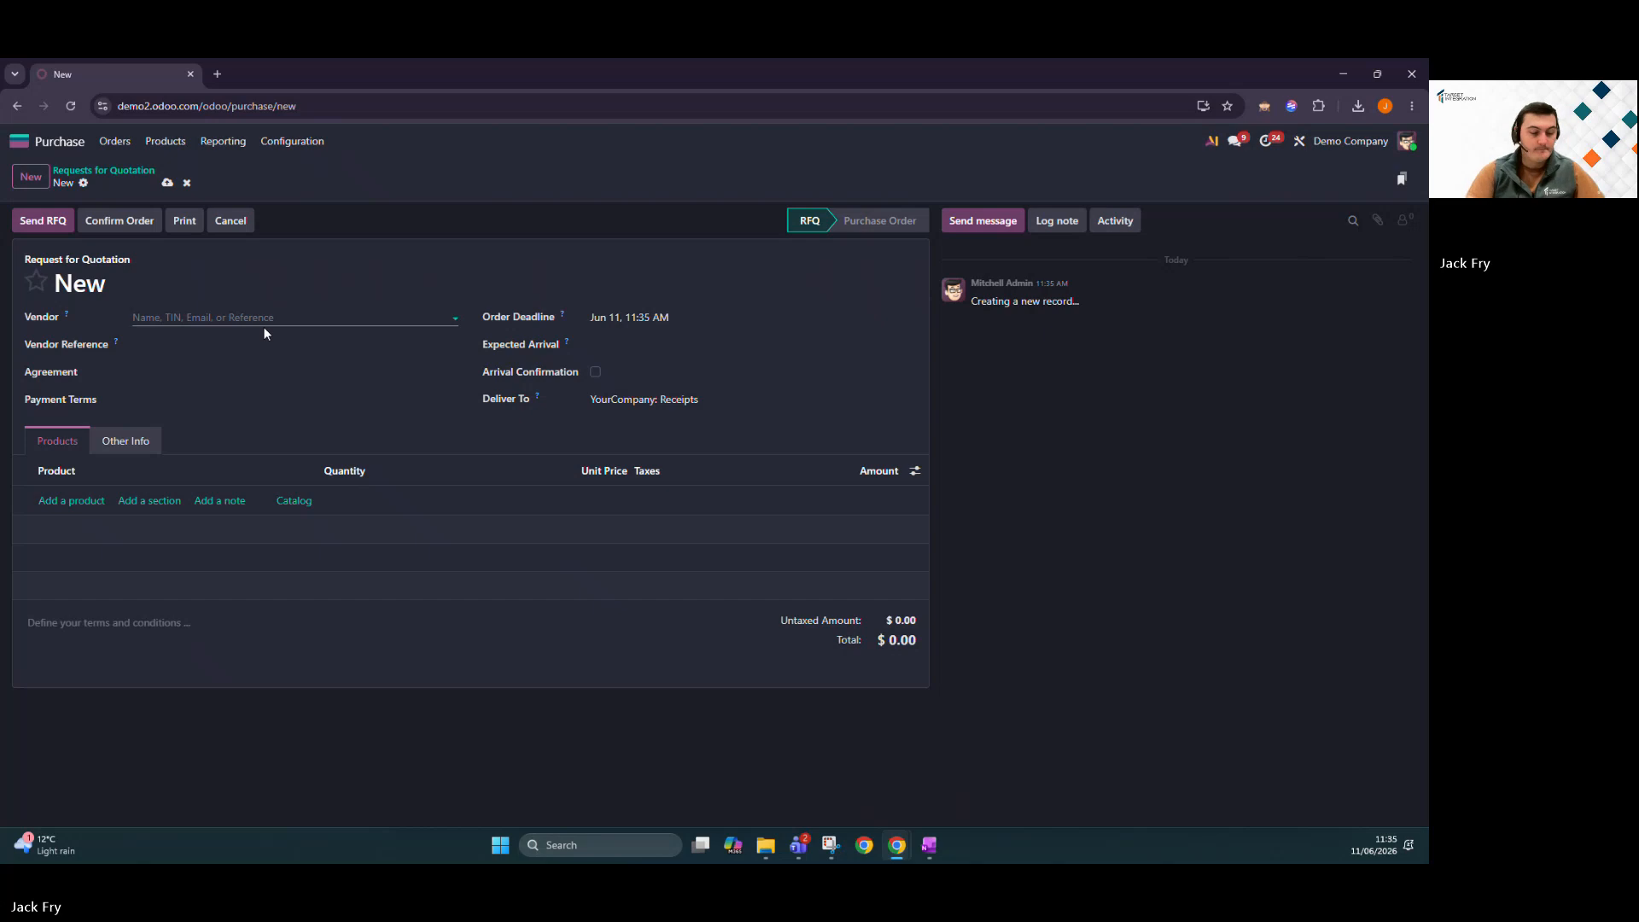
{"action": "type", "text": "azure"}
{"action": "key", "text": "Return"}
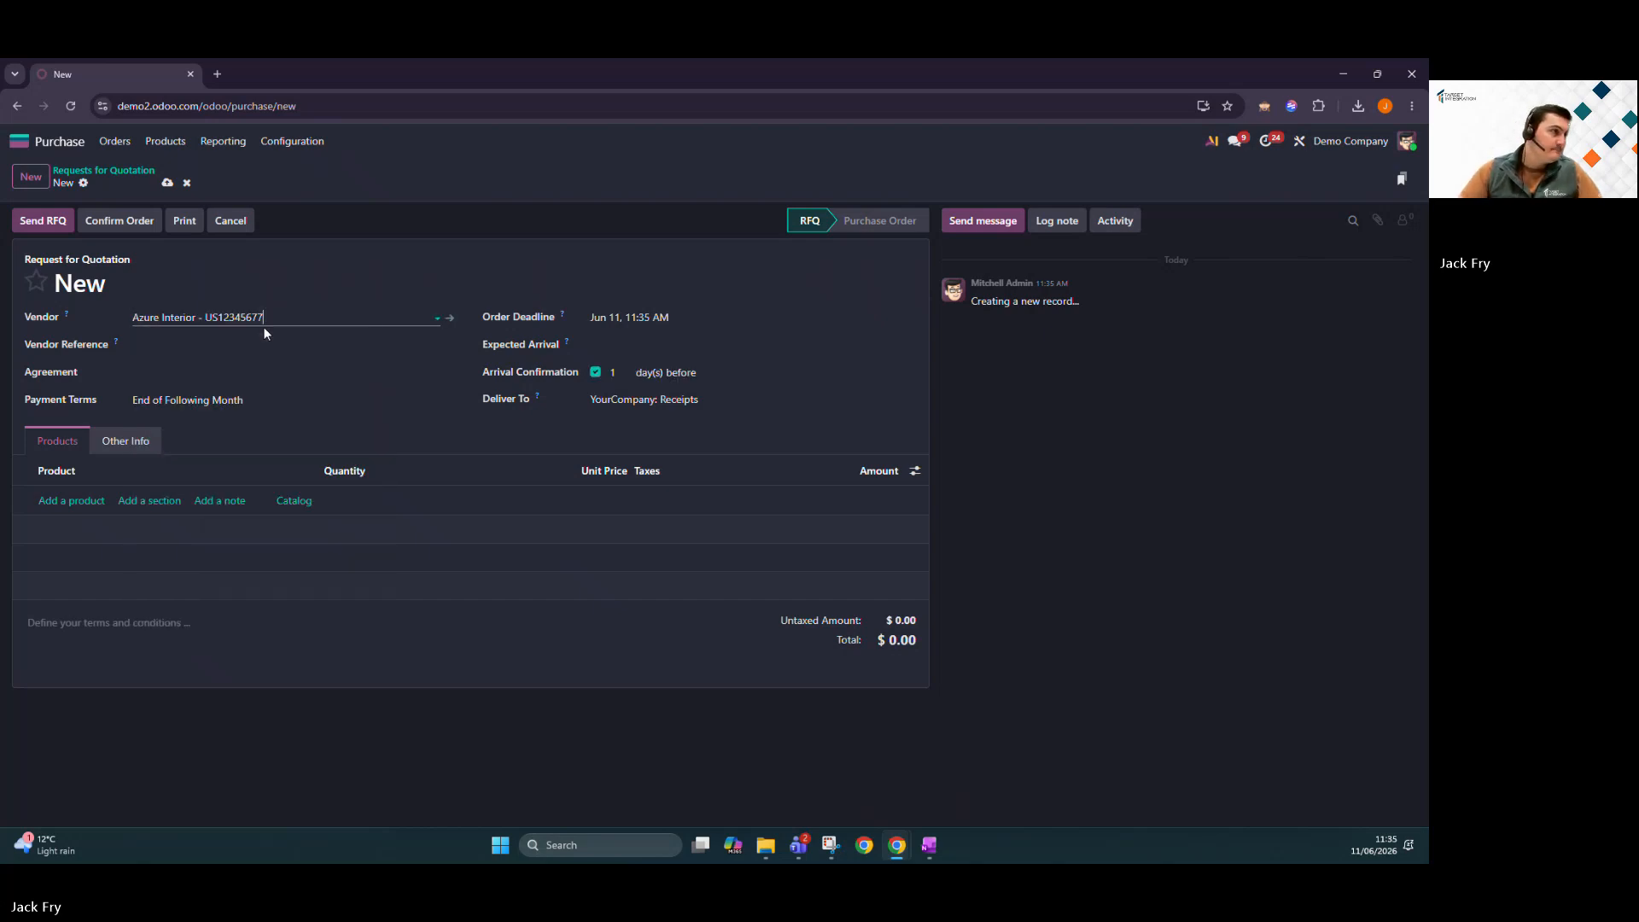
Add 50 Pedal Bins and 50 LED Lamps from the catalog to P00018.
{"action": "left_click", "coordinate": [71, 500]}
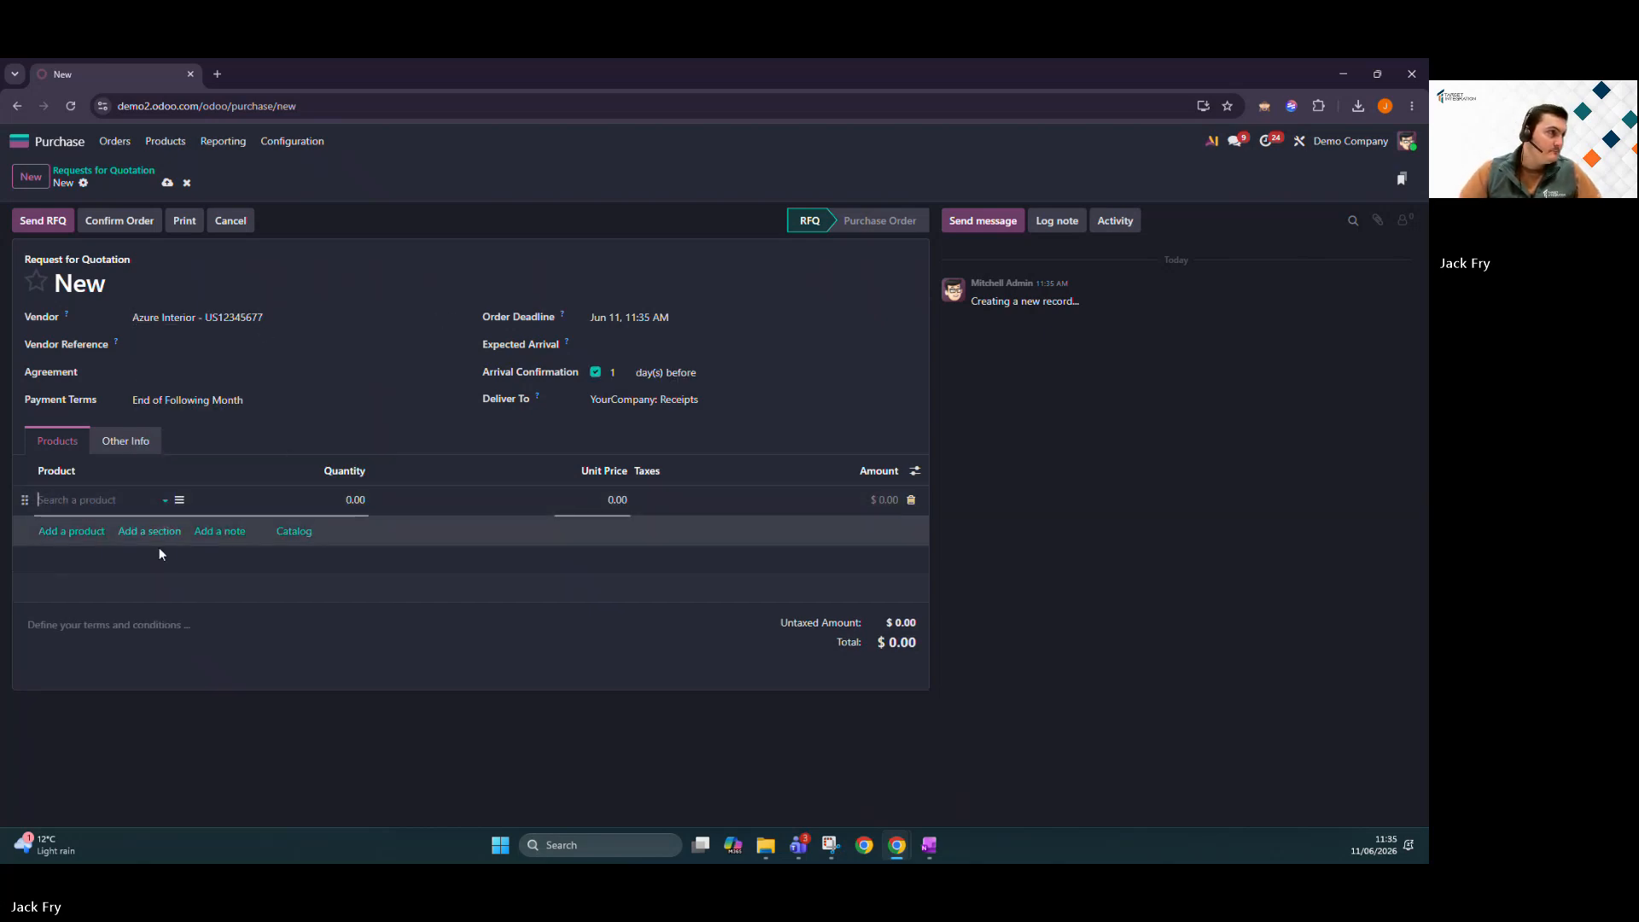
{"action": "left_click", "coordinate": [300, 533]}
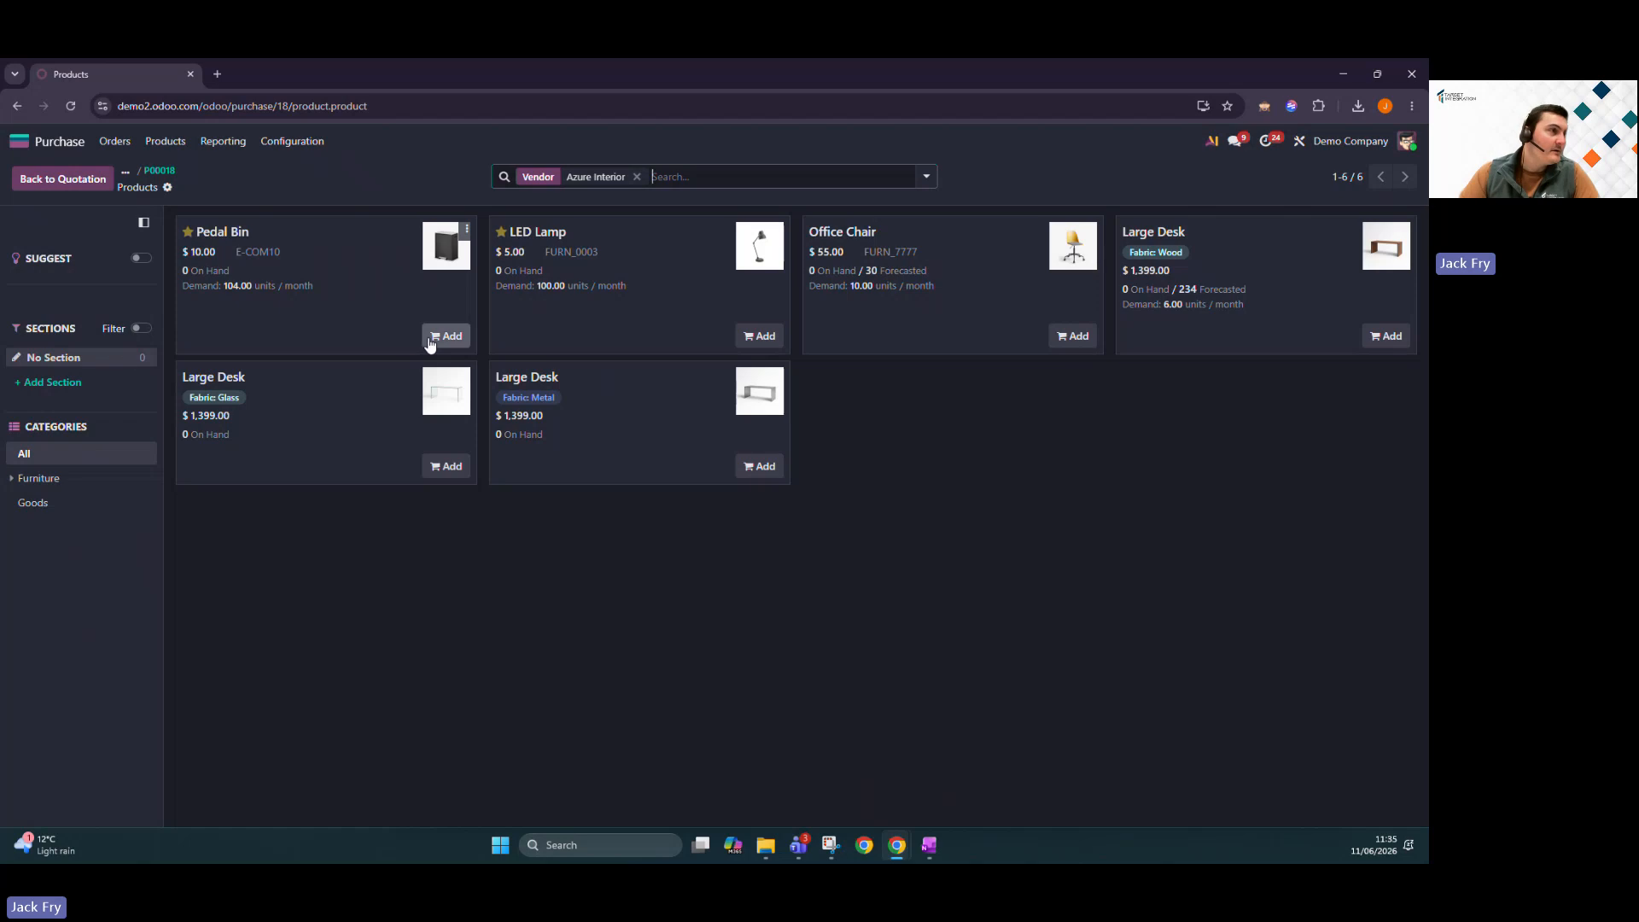
{"action": "left_click", "coordinate": [431, 337]}
{"action": "left_click", "coordinate": [245, 337]}
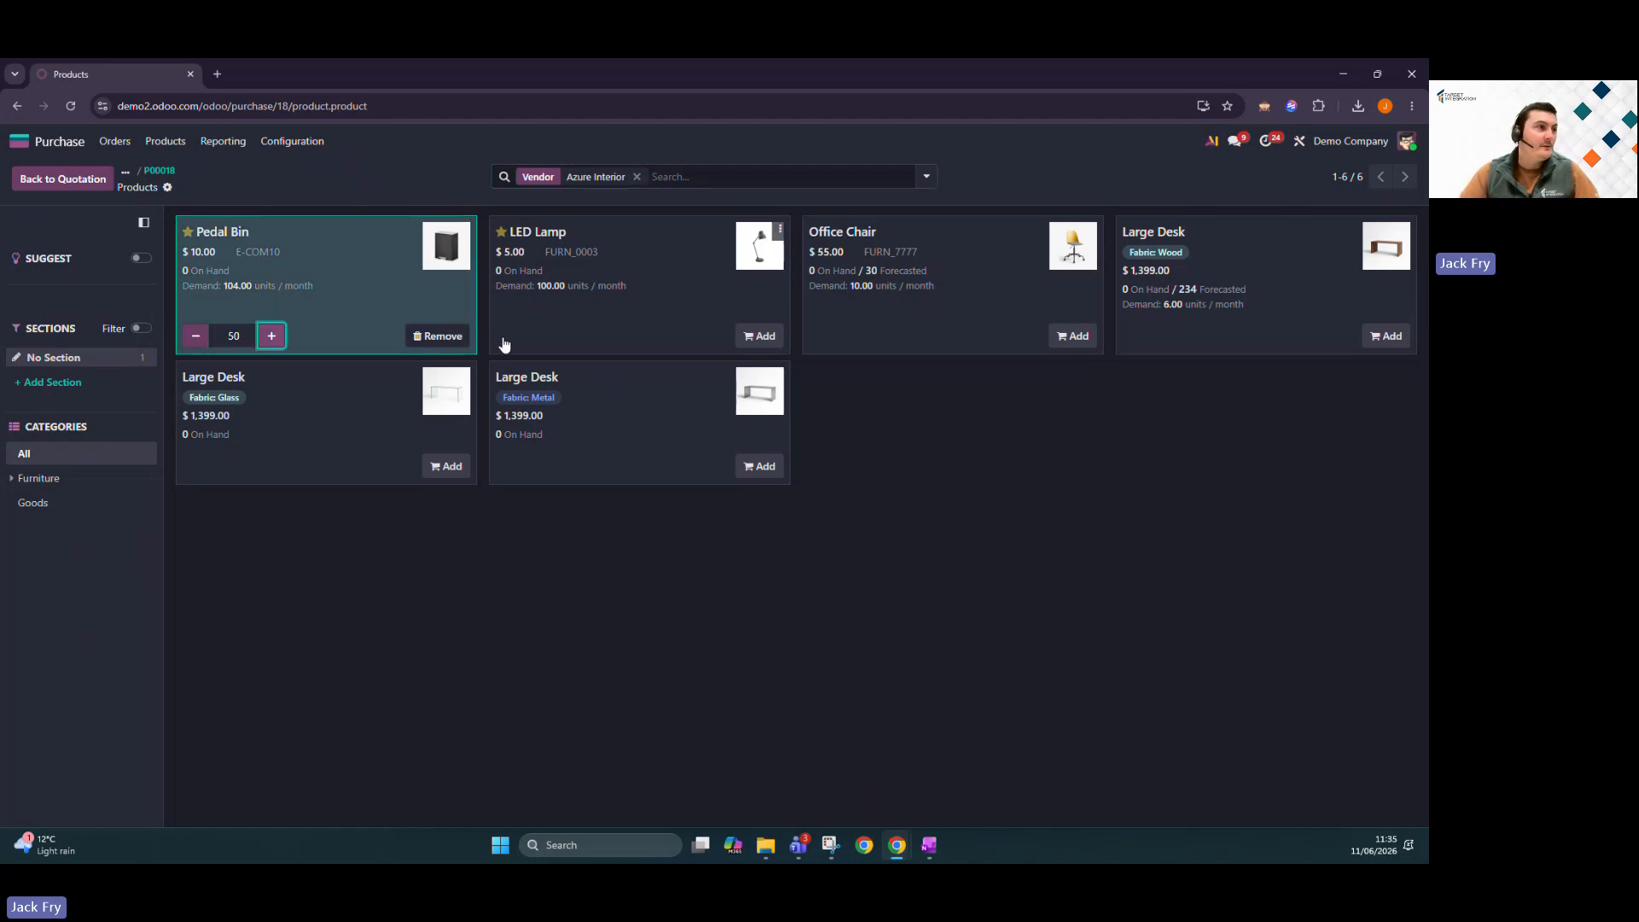
{"action": "left_click", "coordinate": [581, 348]}
{"action": "left_click", "coordinate": [562, 343]}
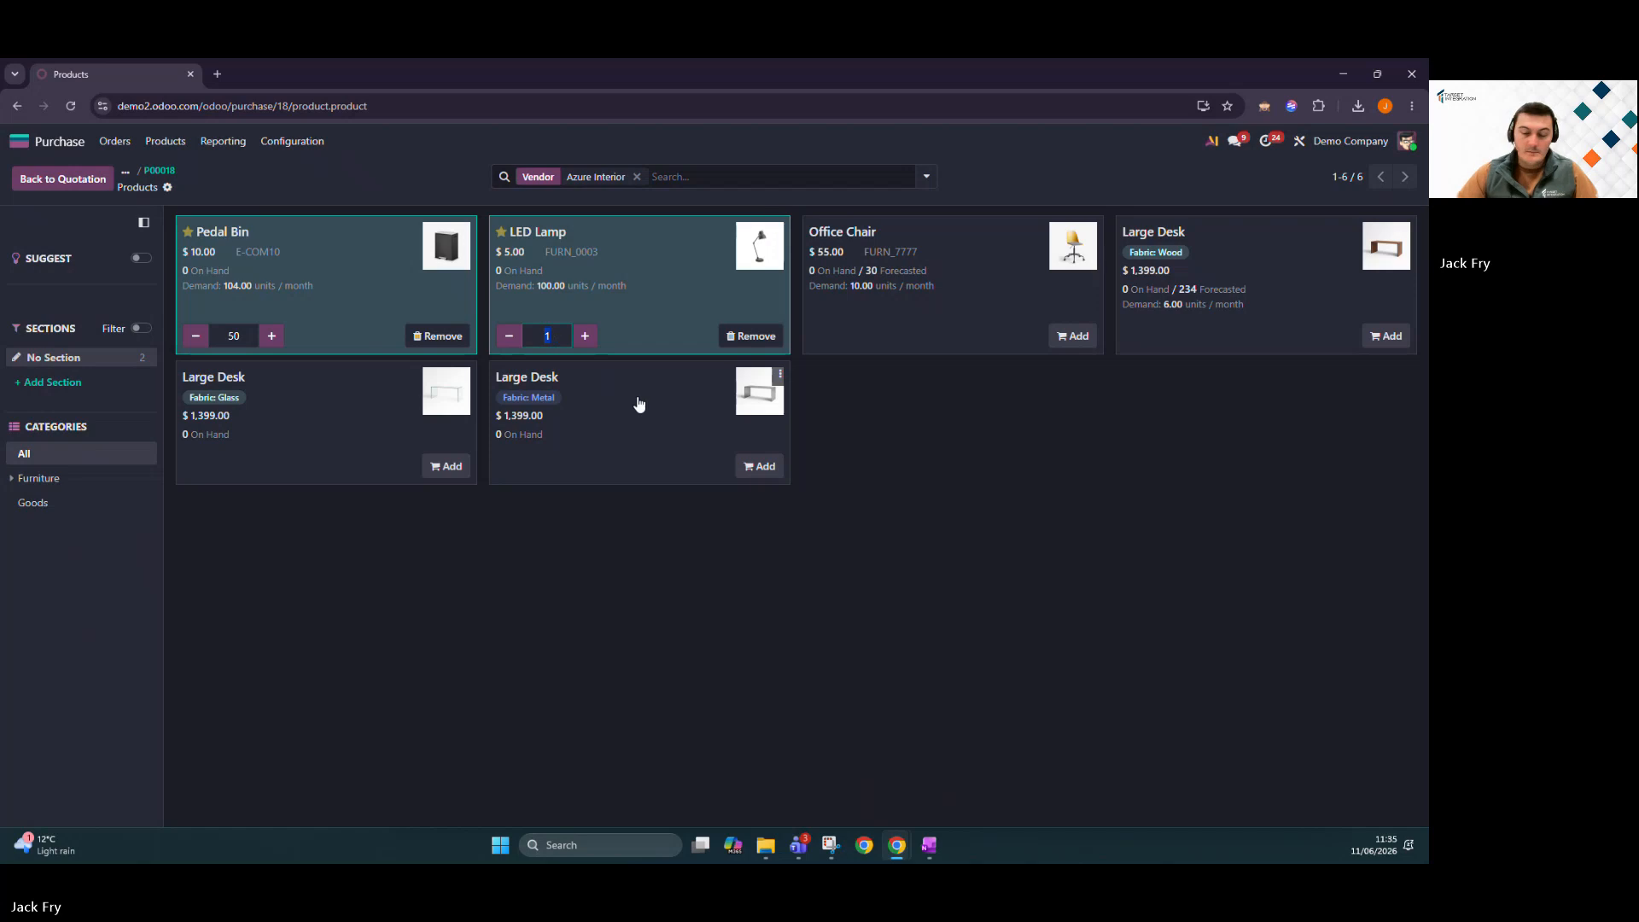
{"action": "left_click", "coordinate": [1021, 663]}
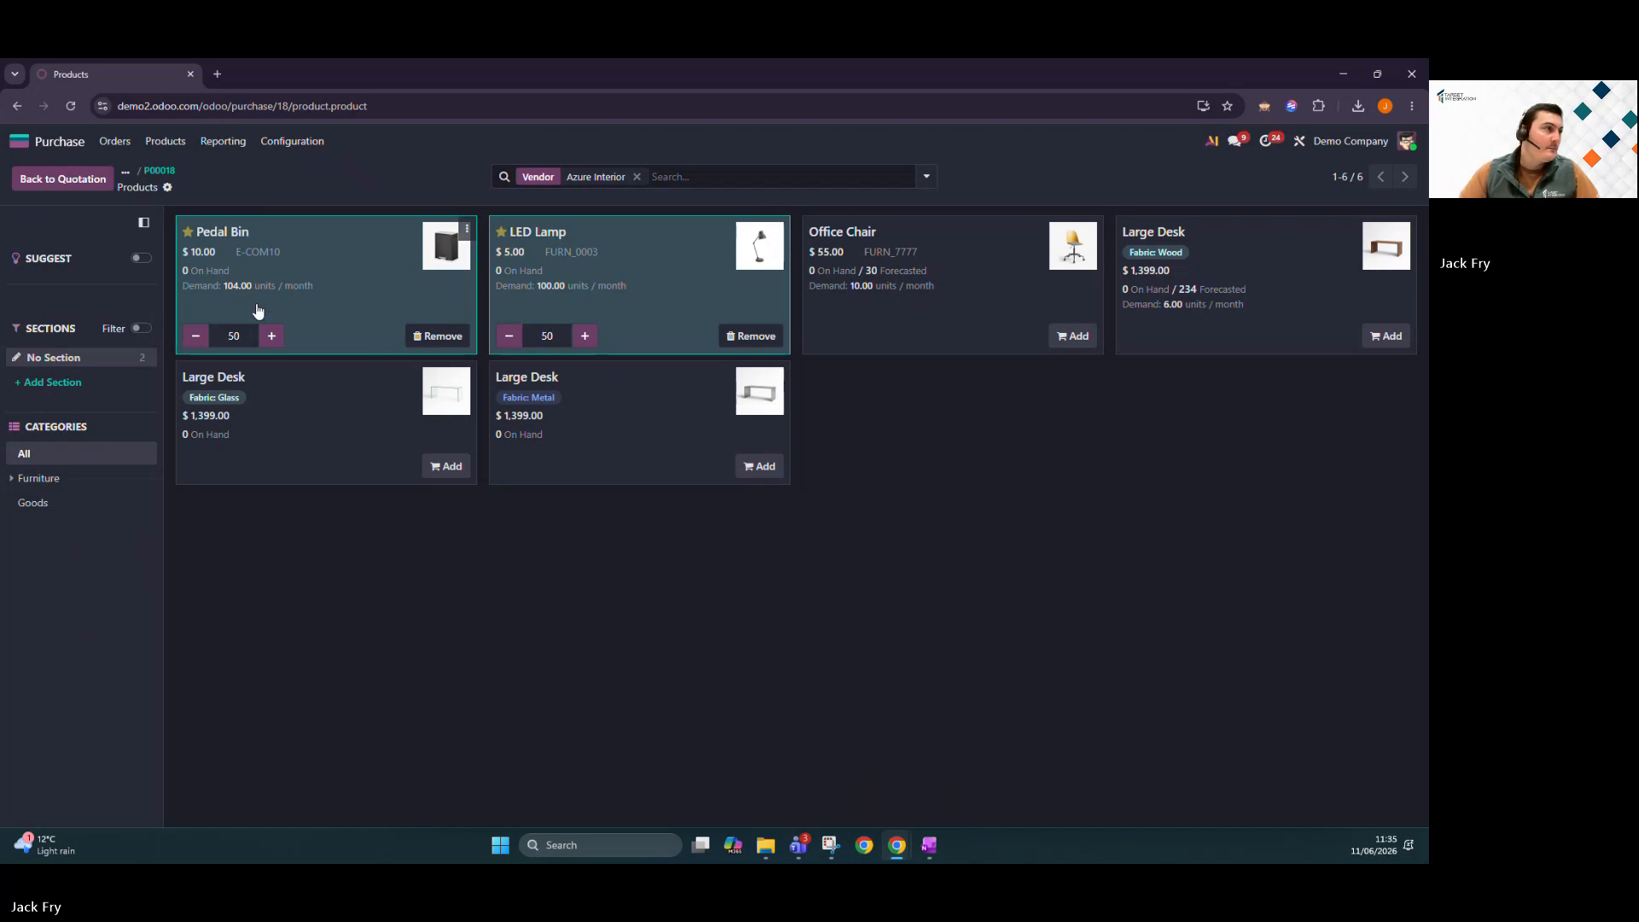
{"action": "left_click", "coordinate": [152, 173]}
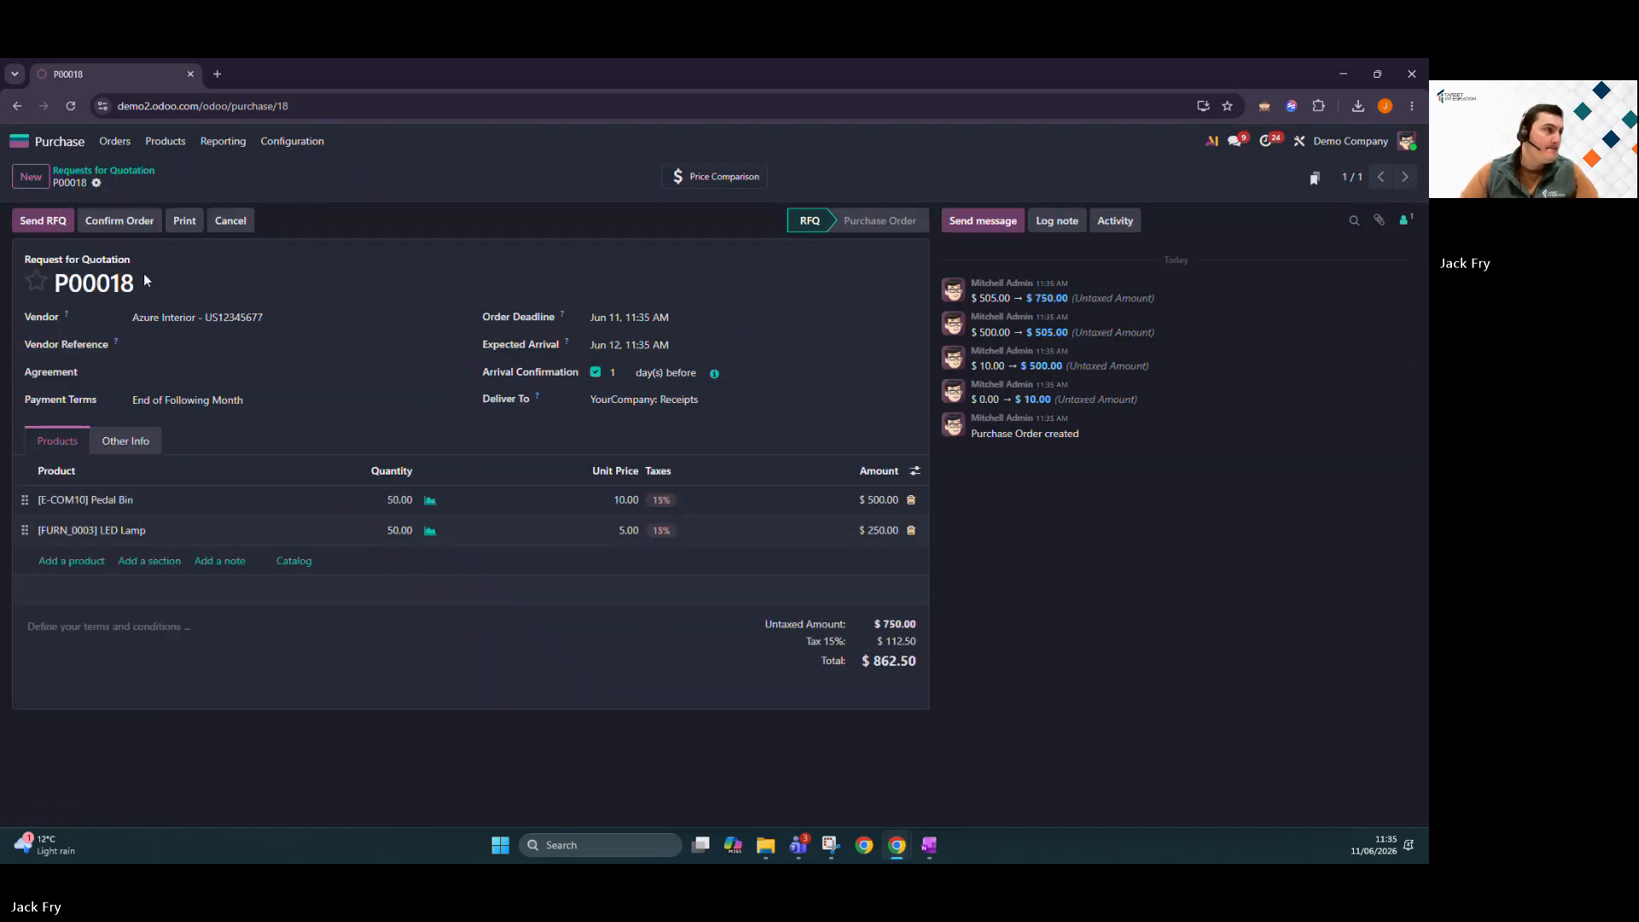
Confirm P00018, validate receipt of all goods, and choose the Supplier Invoice Example file to bill.
{"action": "left_click", "coordinate": [122, 221]}
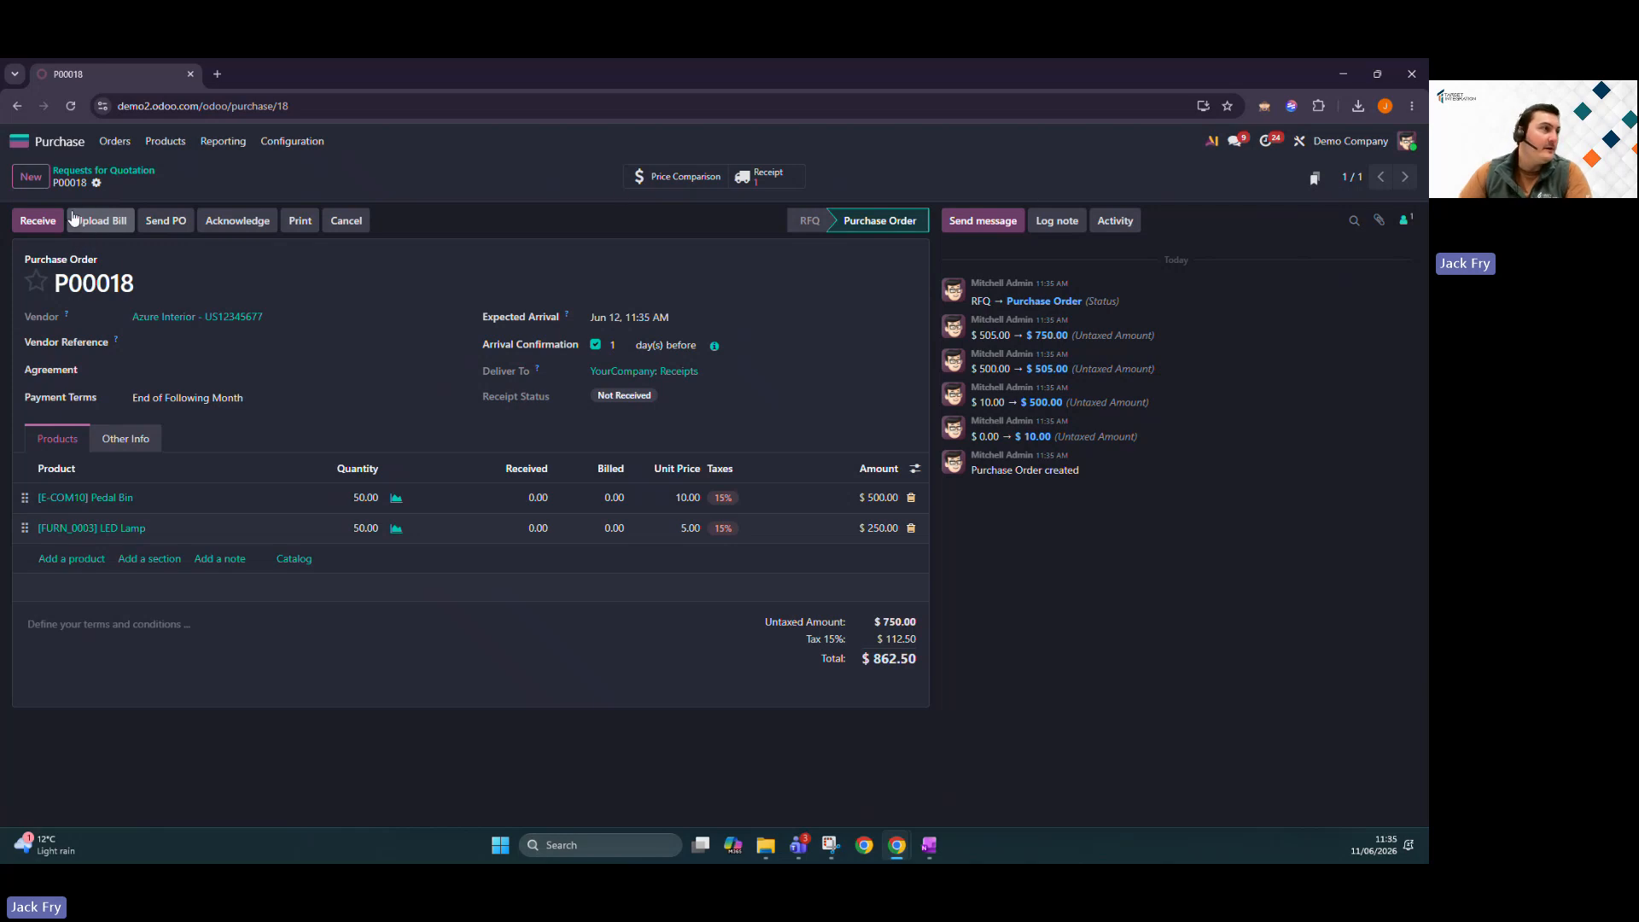
{"action": "left_click", "coordinate": [38, 221]}
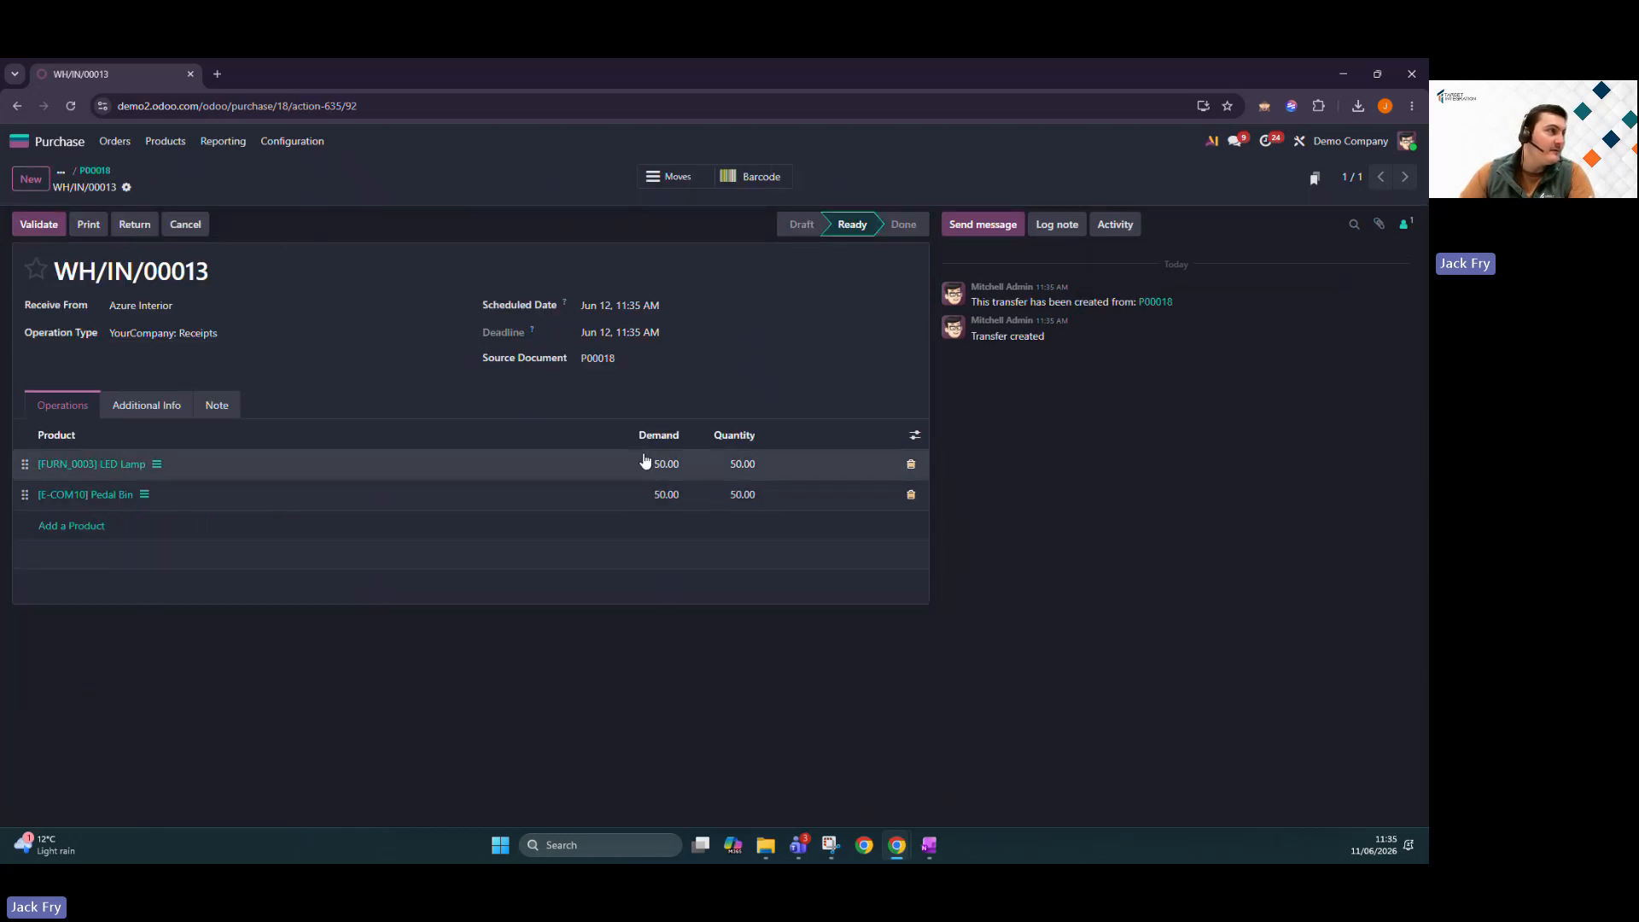
{"action": "left_click", "coordinate": [42, 228]}
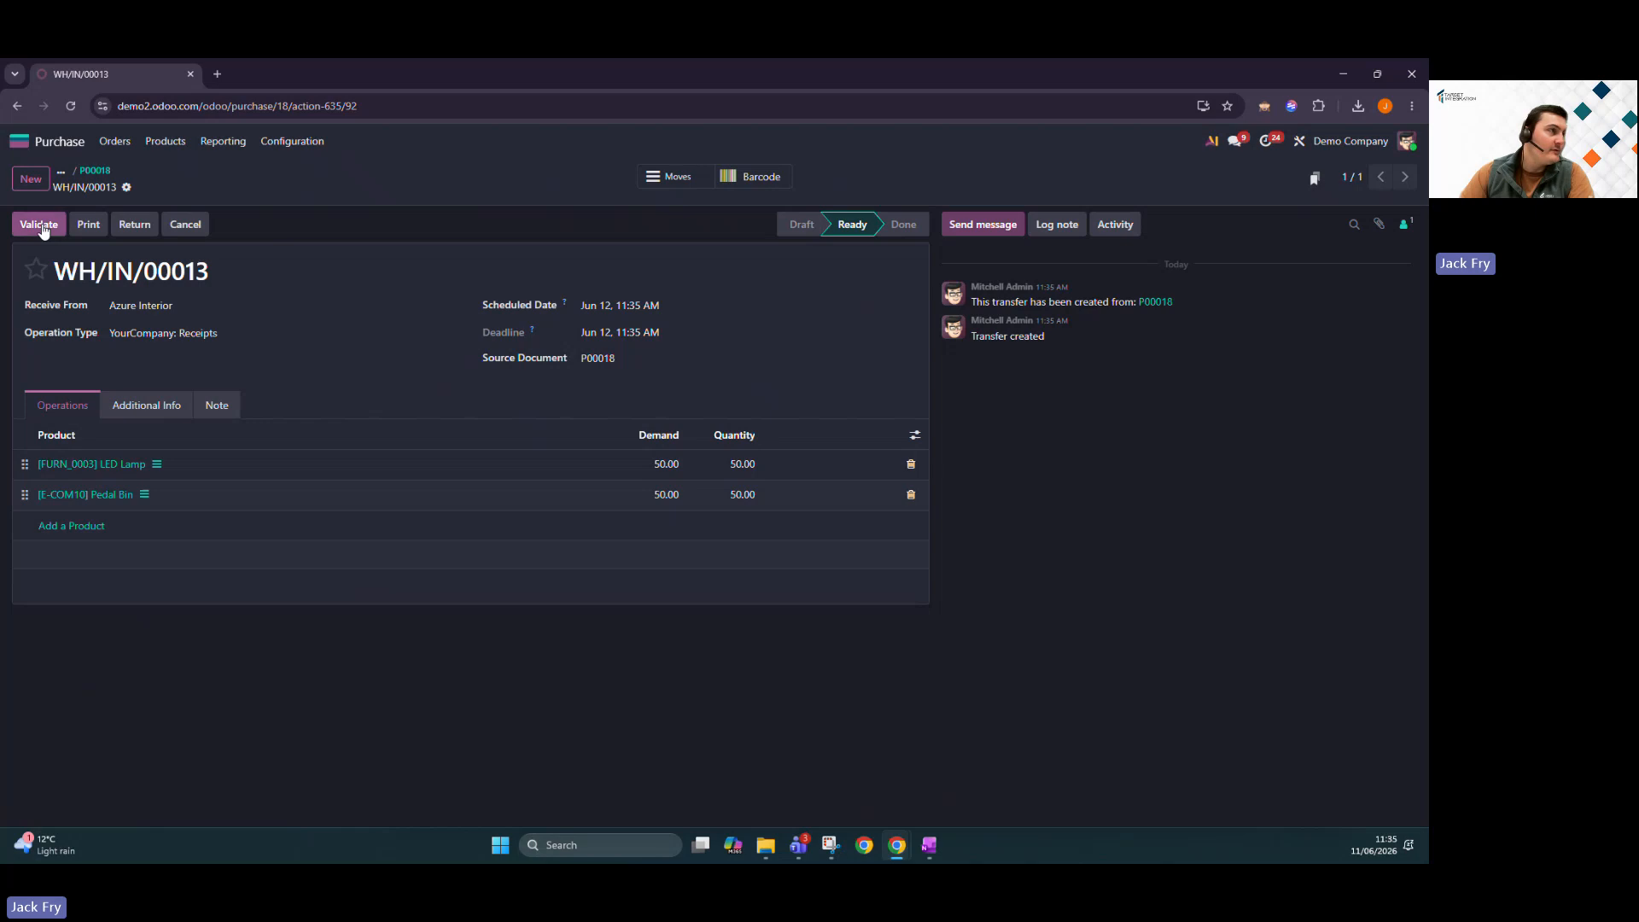
{"action": "left_click", "coordinate": [98, 171]}
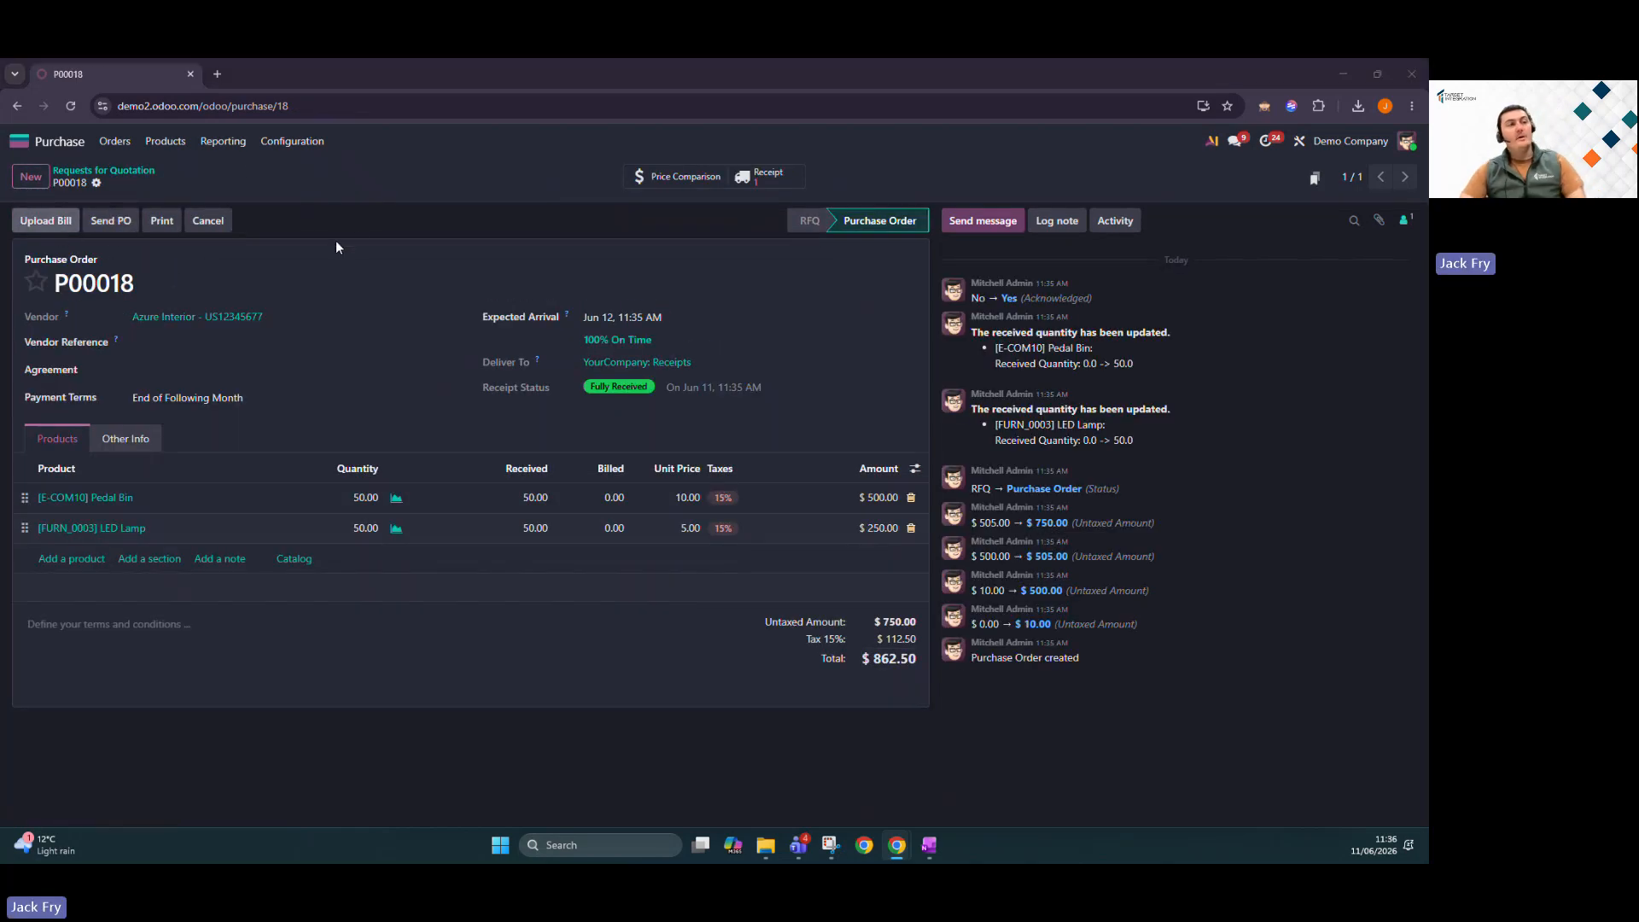
{"action": "left_click", "coordinate": [212, 199]}
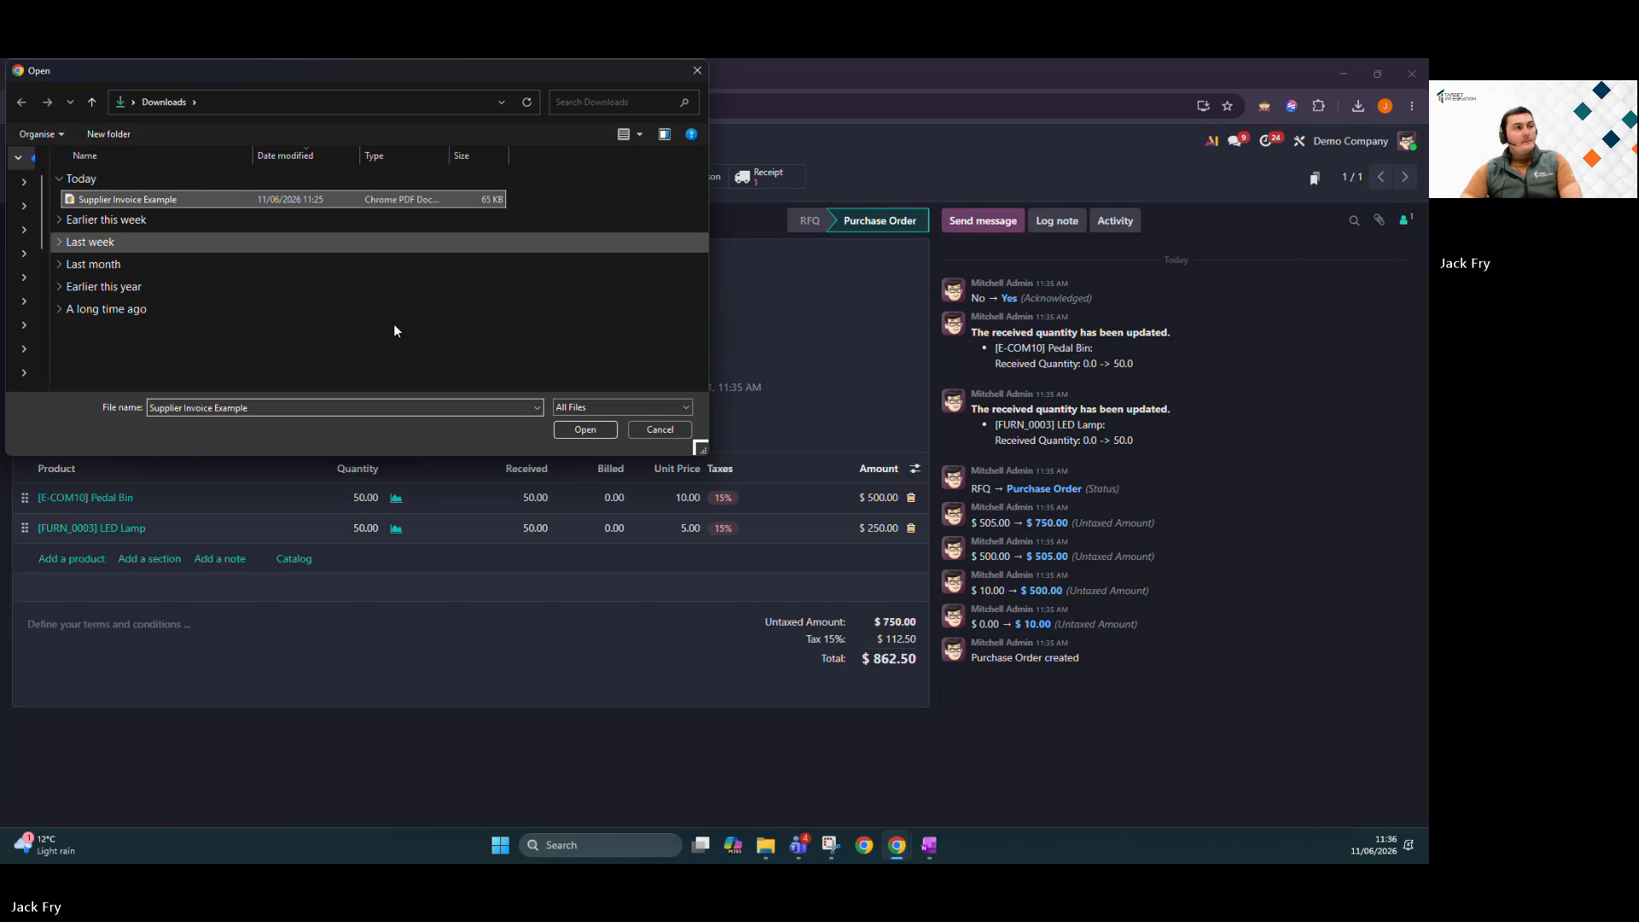
Upload the supplier invoice as a draft bill for P00018 and start a new line.
{"action": "left_click", "coordinate": [581, 431]}
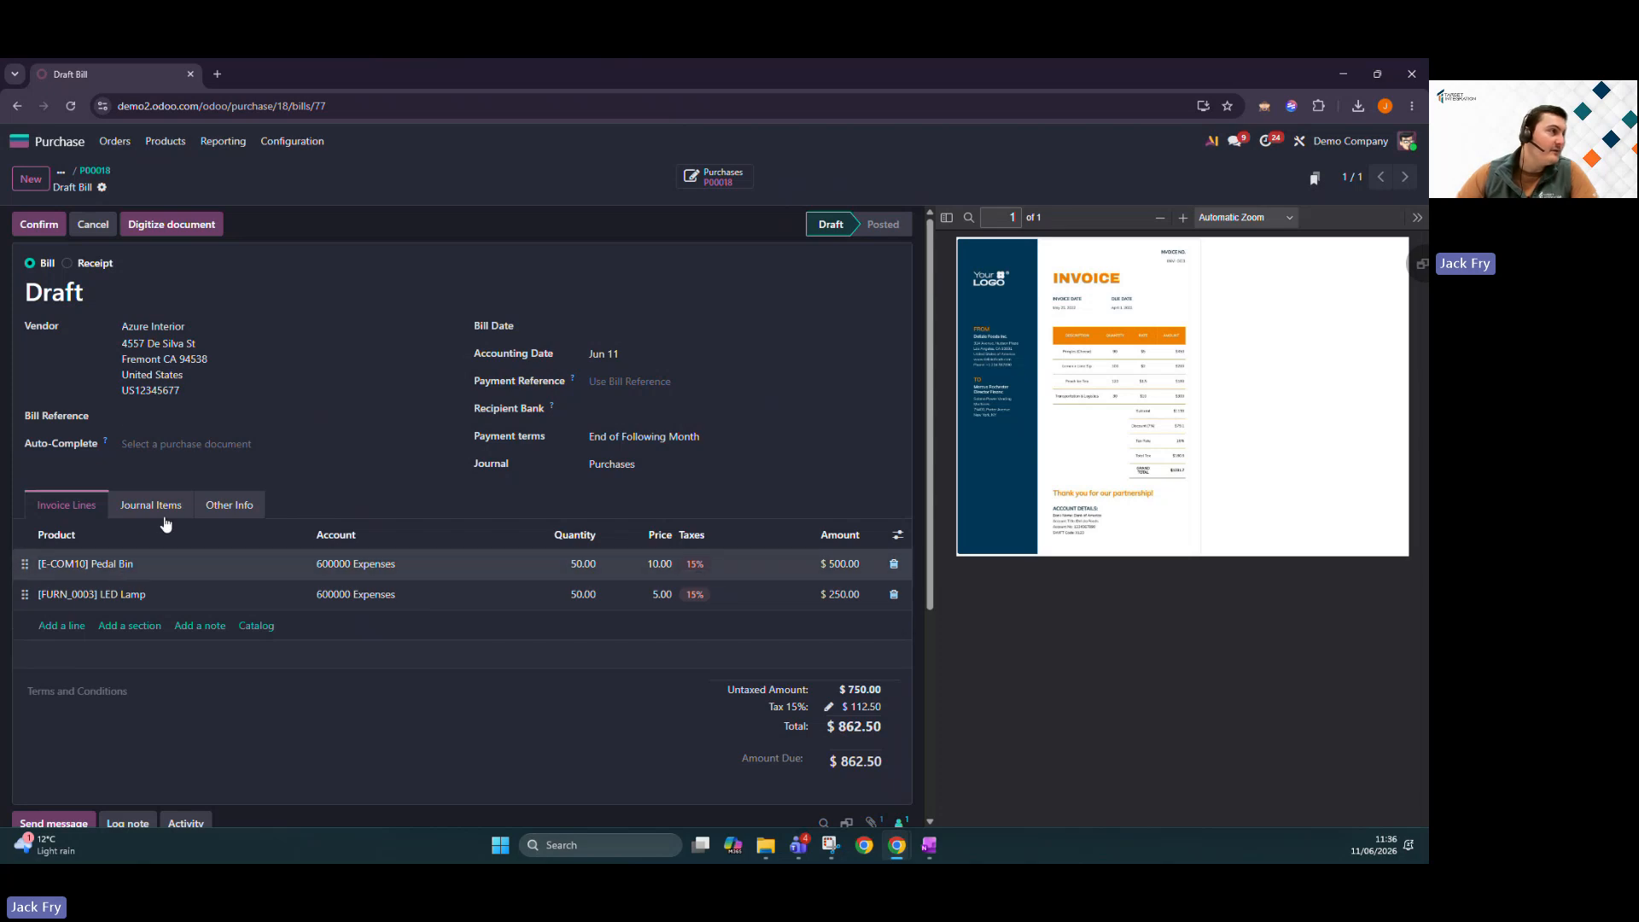
{"action": "left_click", "coordinate": [66, 626]}
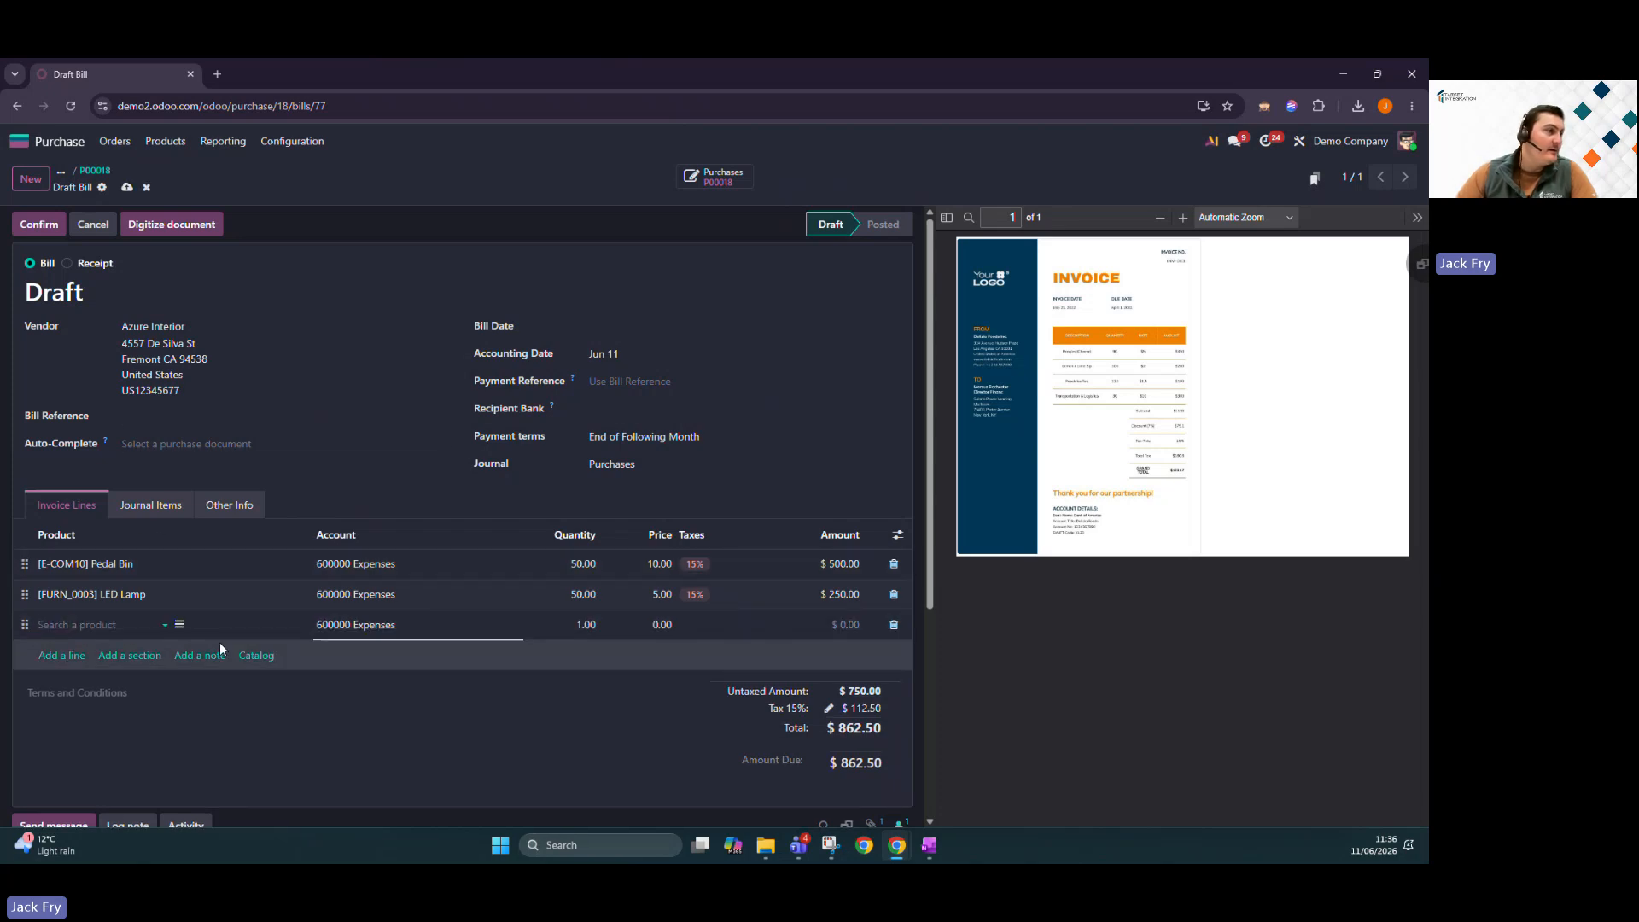
Add a Delivery (LC) line with quantity 1 and price $100 to the bill.
{"action": "type", "text": "LC"}
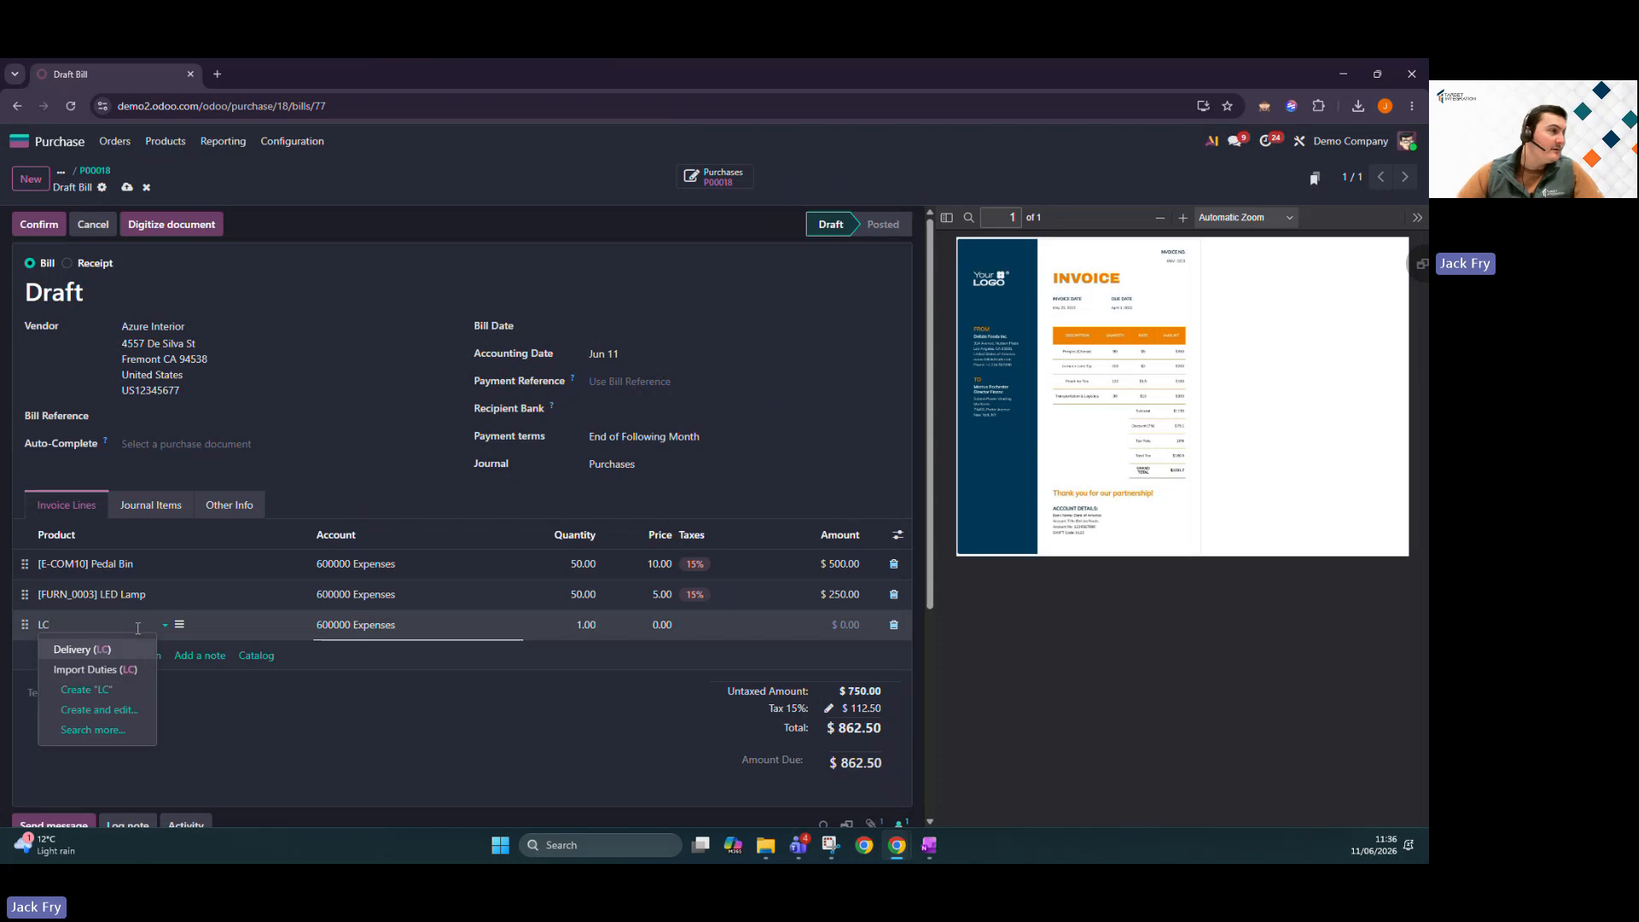
{"action": "left_click", "coordinate": [89, 650]}
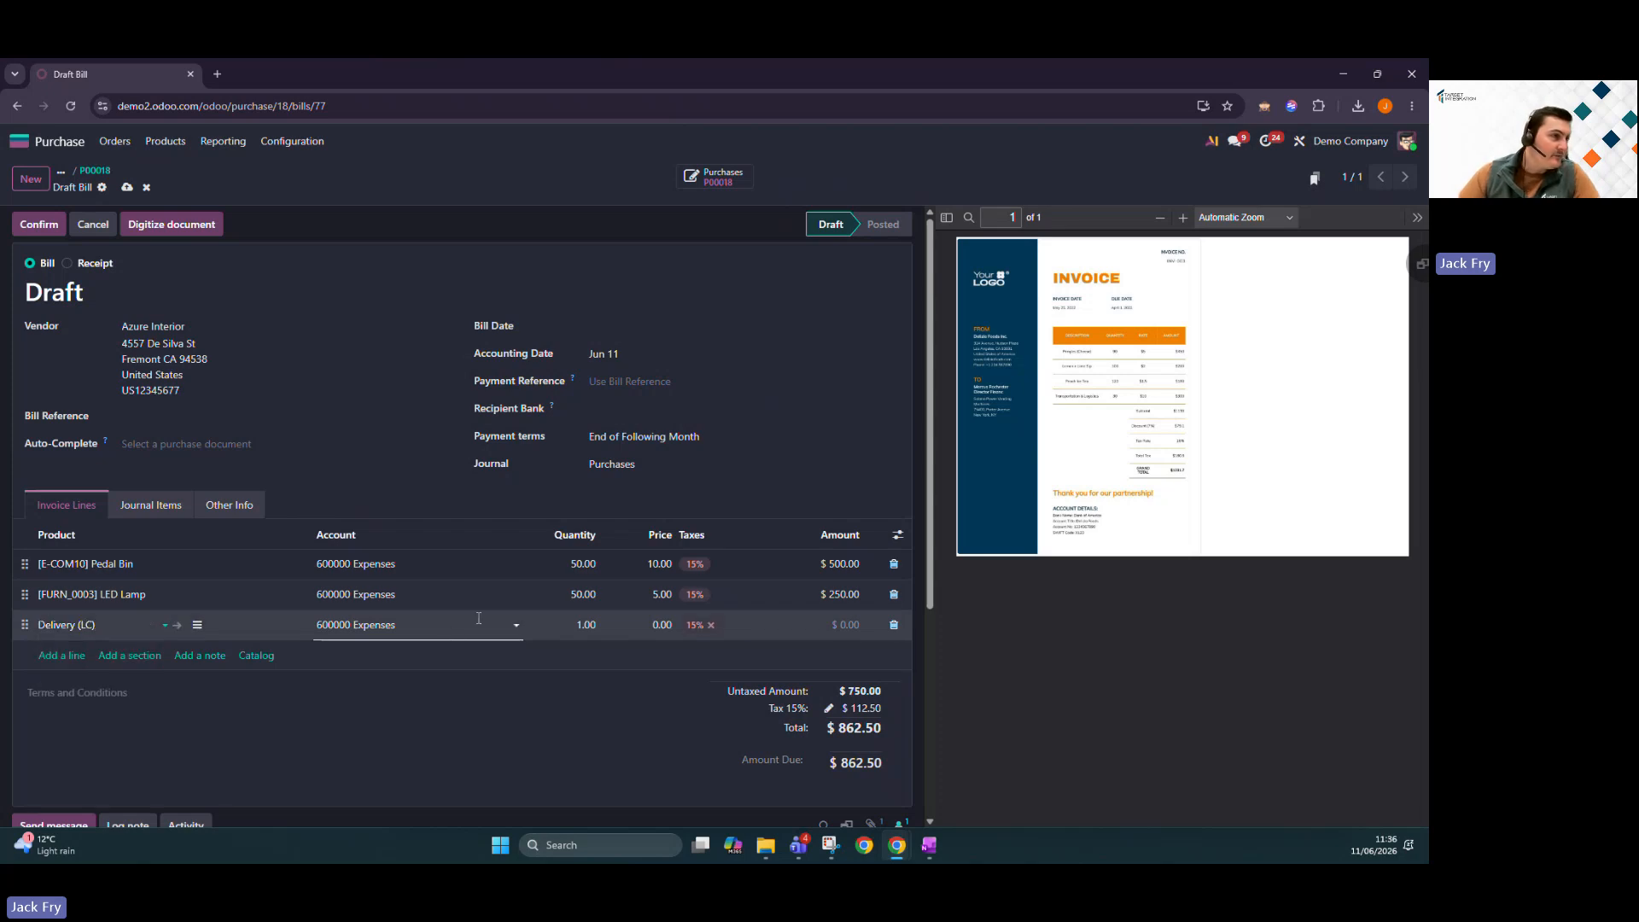
{"action": "left_click", "coordinate": [576, 622]}
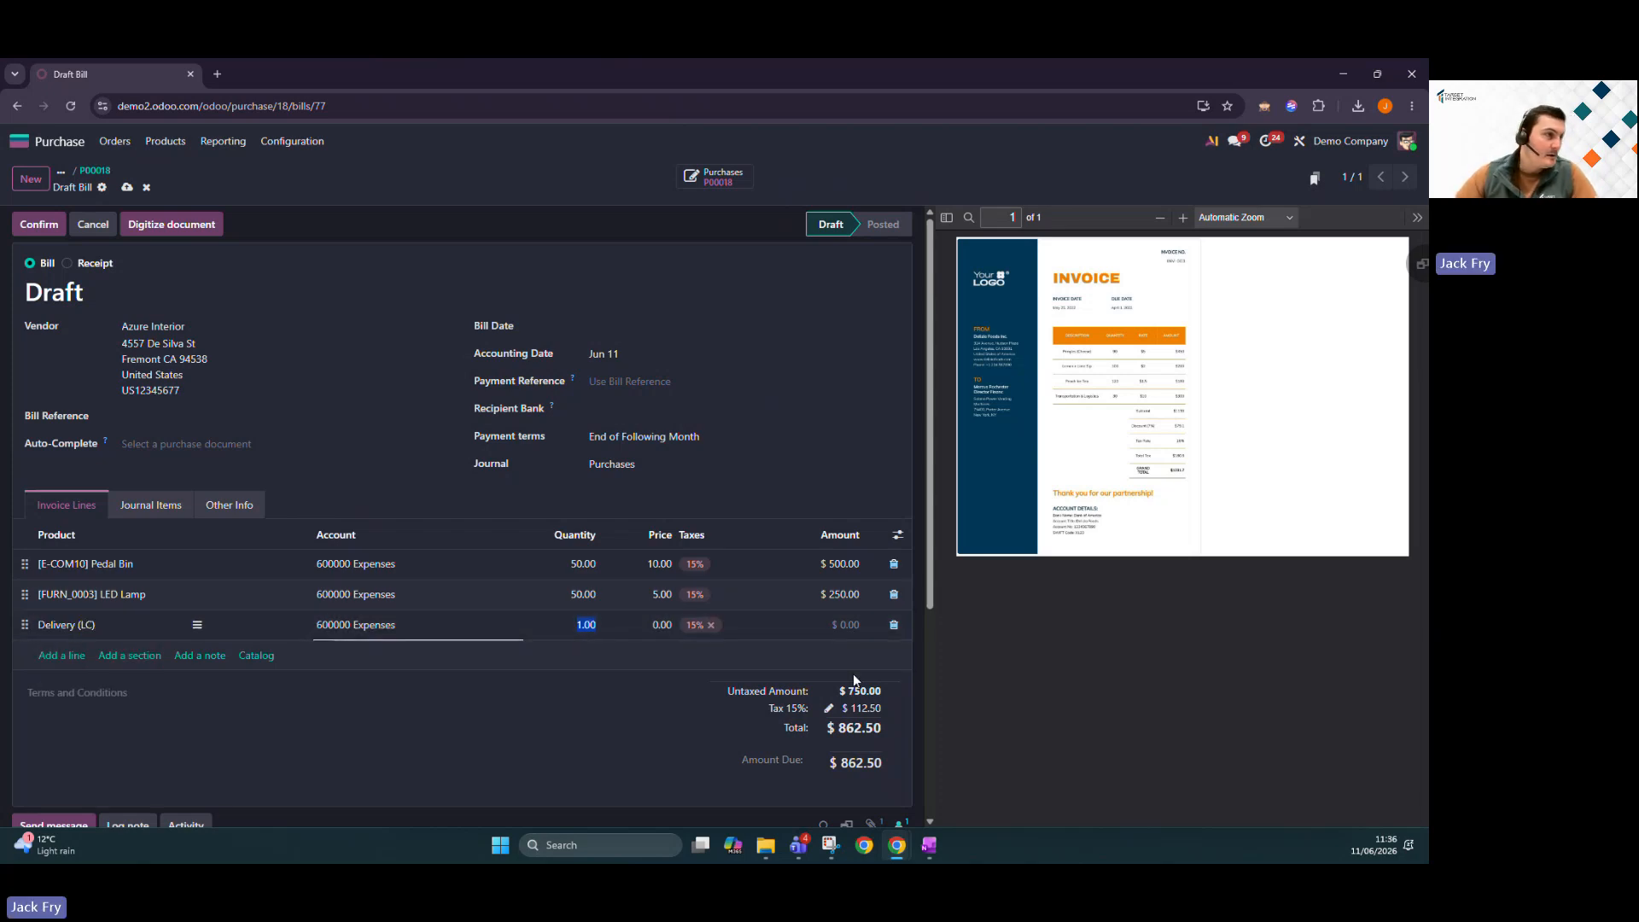
{"action": "type", "text": "100"}
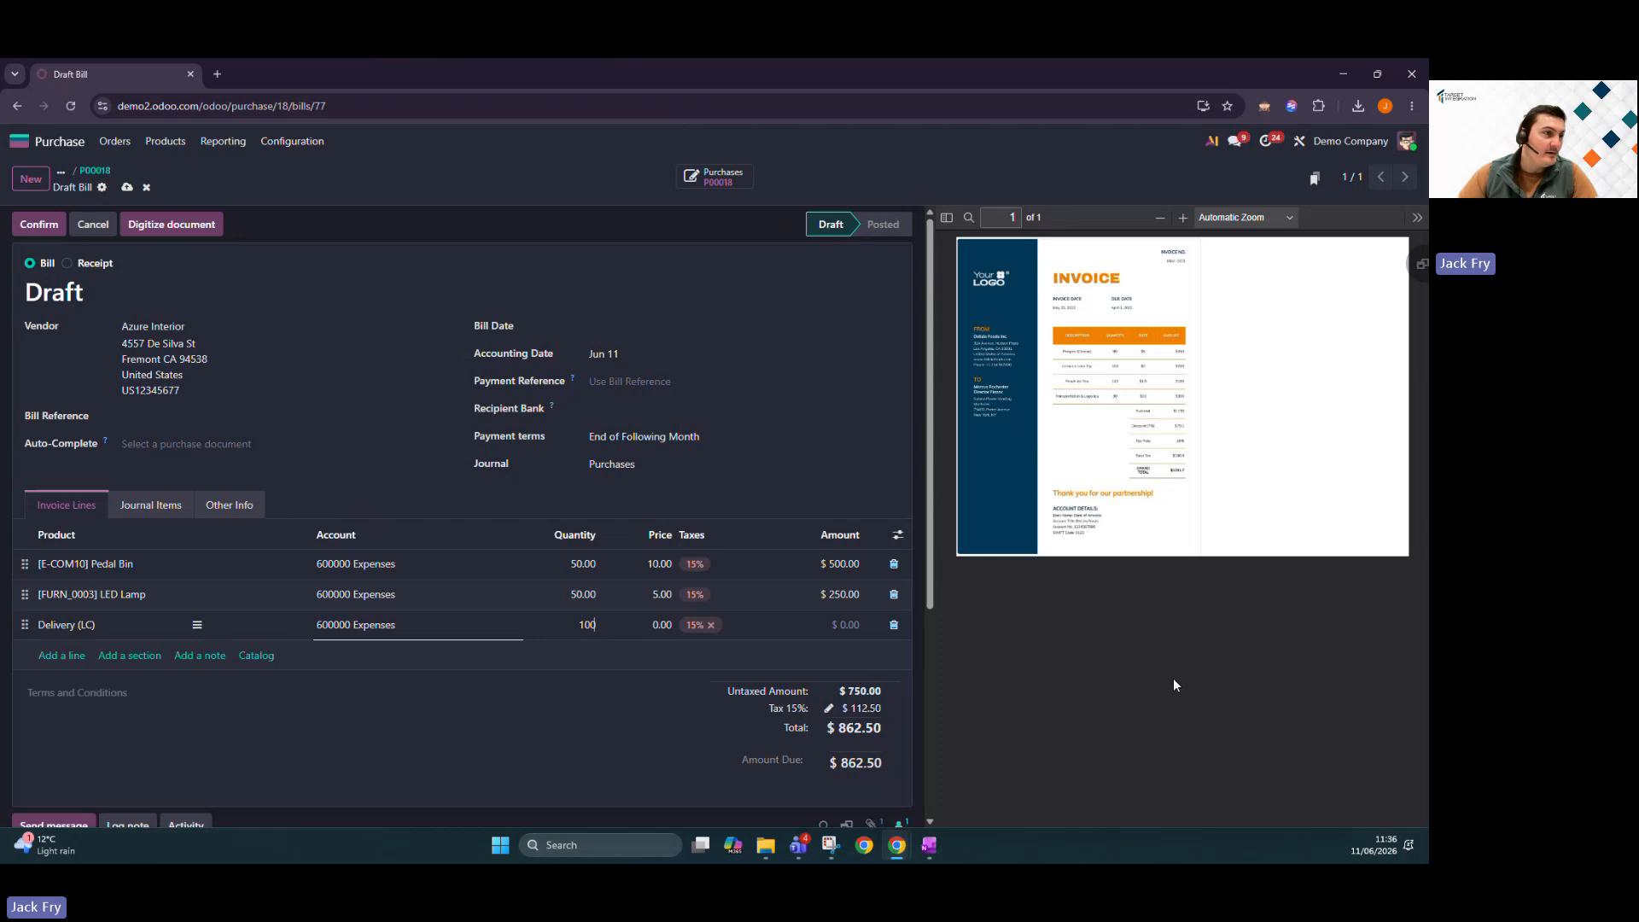
{"action": "key", "text": "Return"}
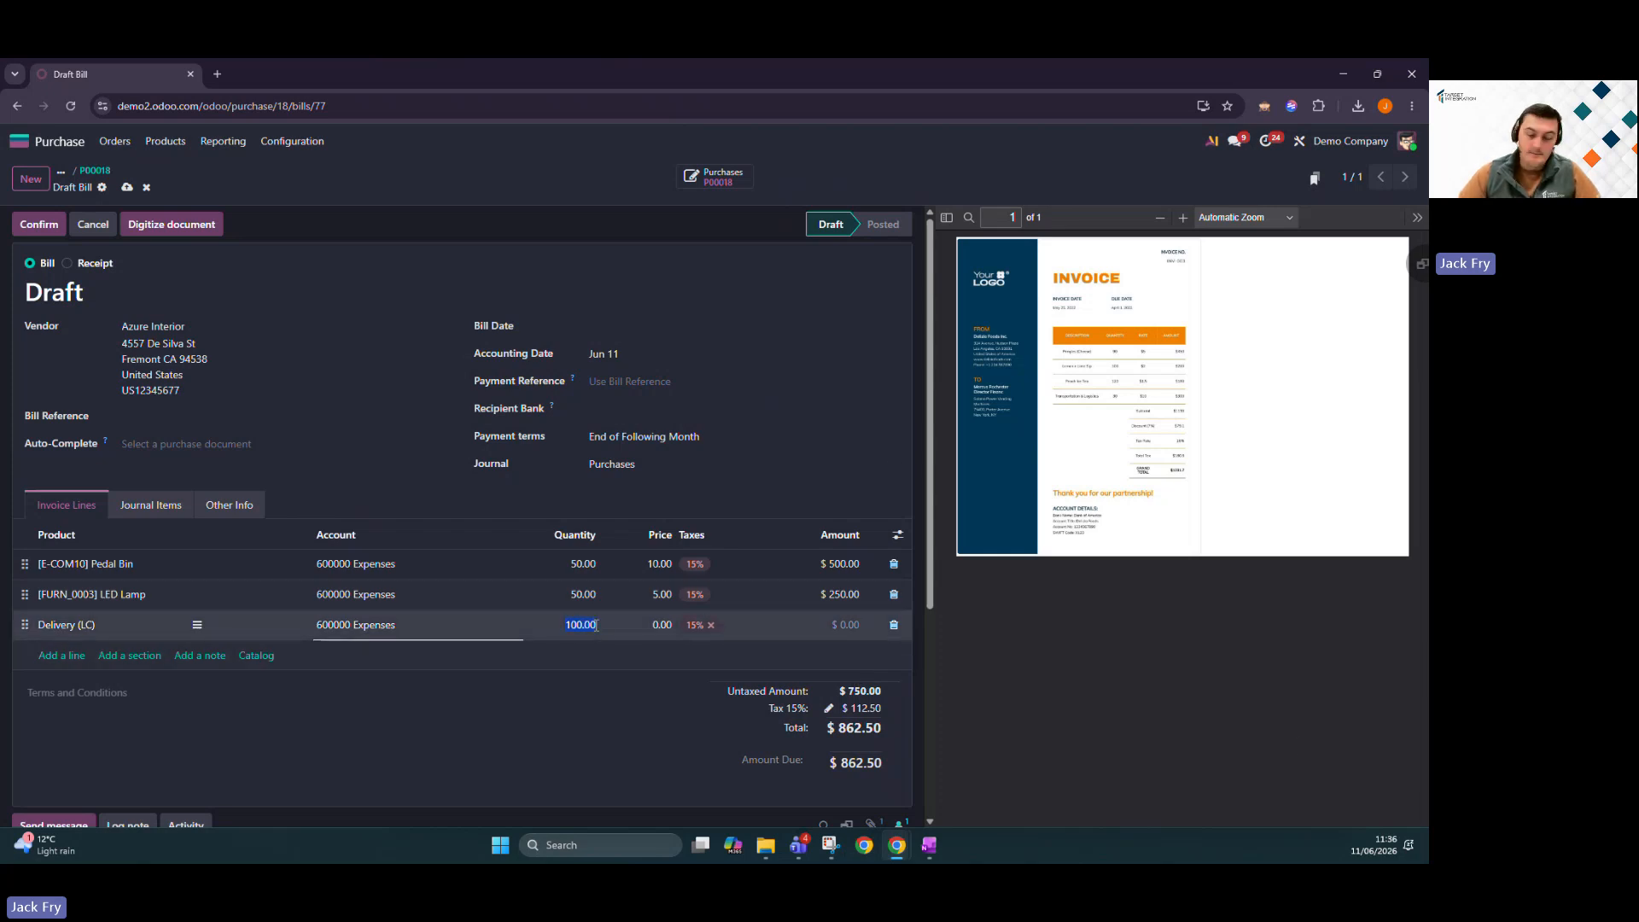
{"action": "type", "text": "1"}
{"action": "left_click", "coordinate": [657, 625]}
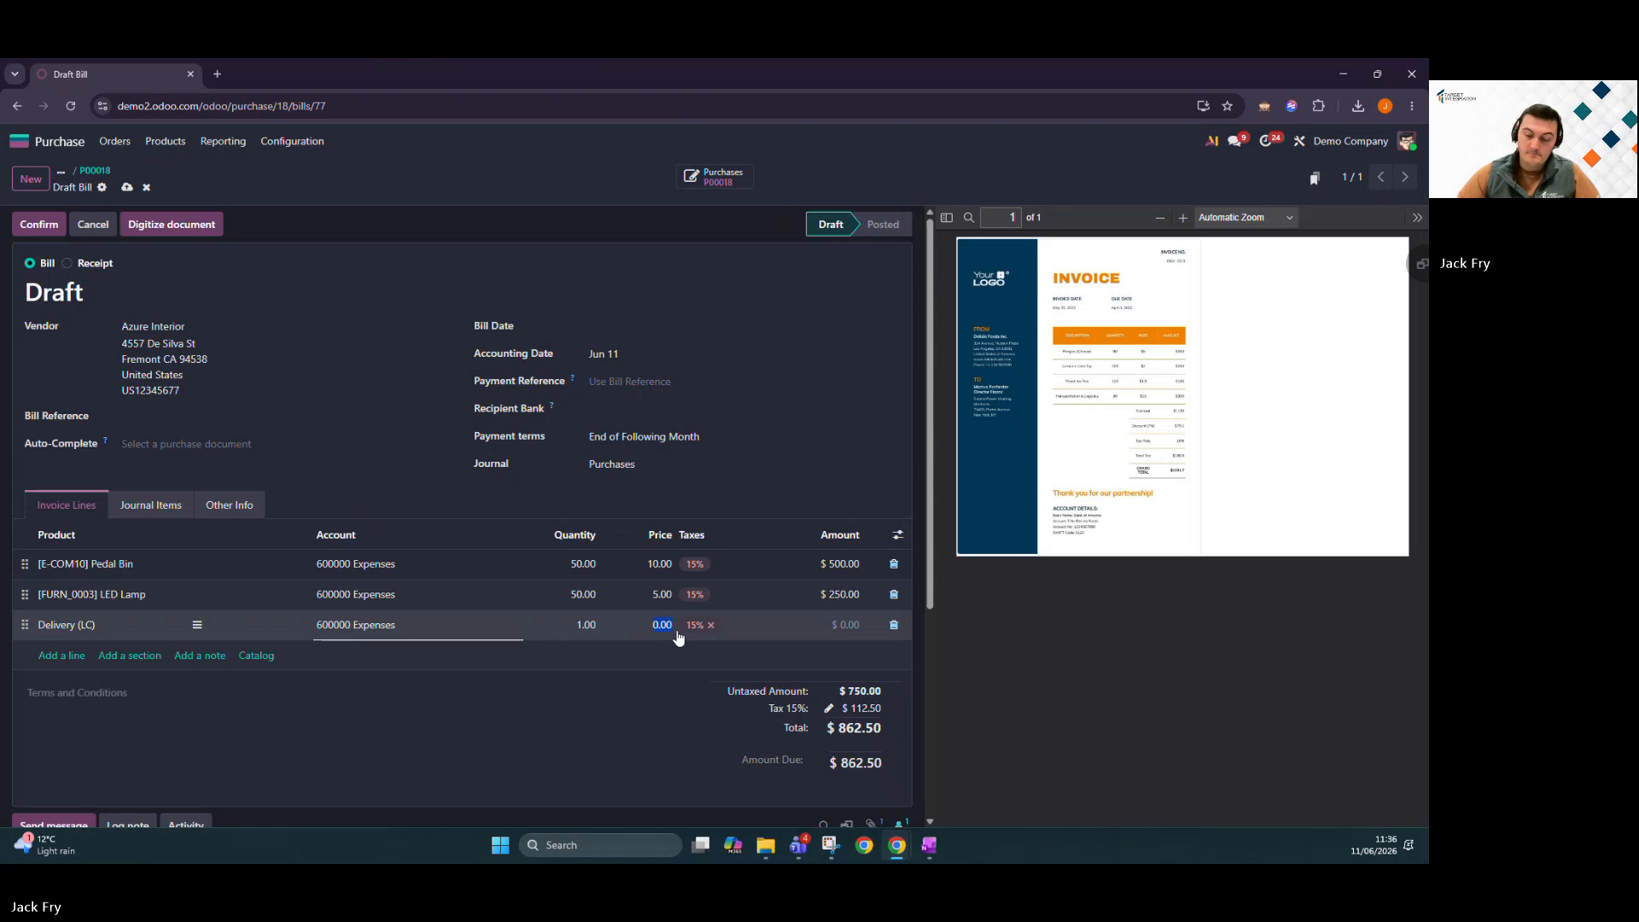
{"action": "left_click", "coordinate": [1133, 731]}
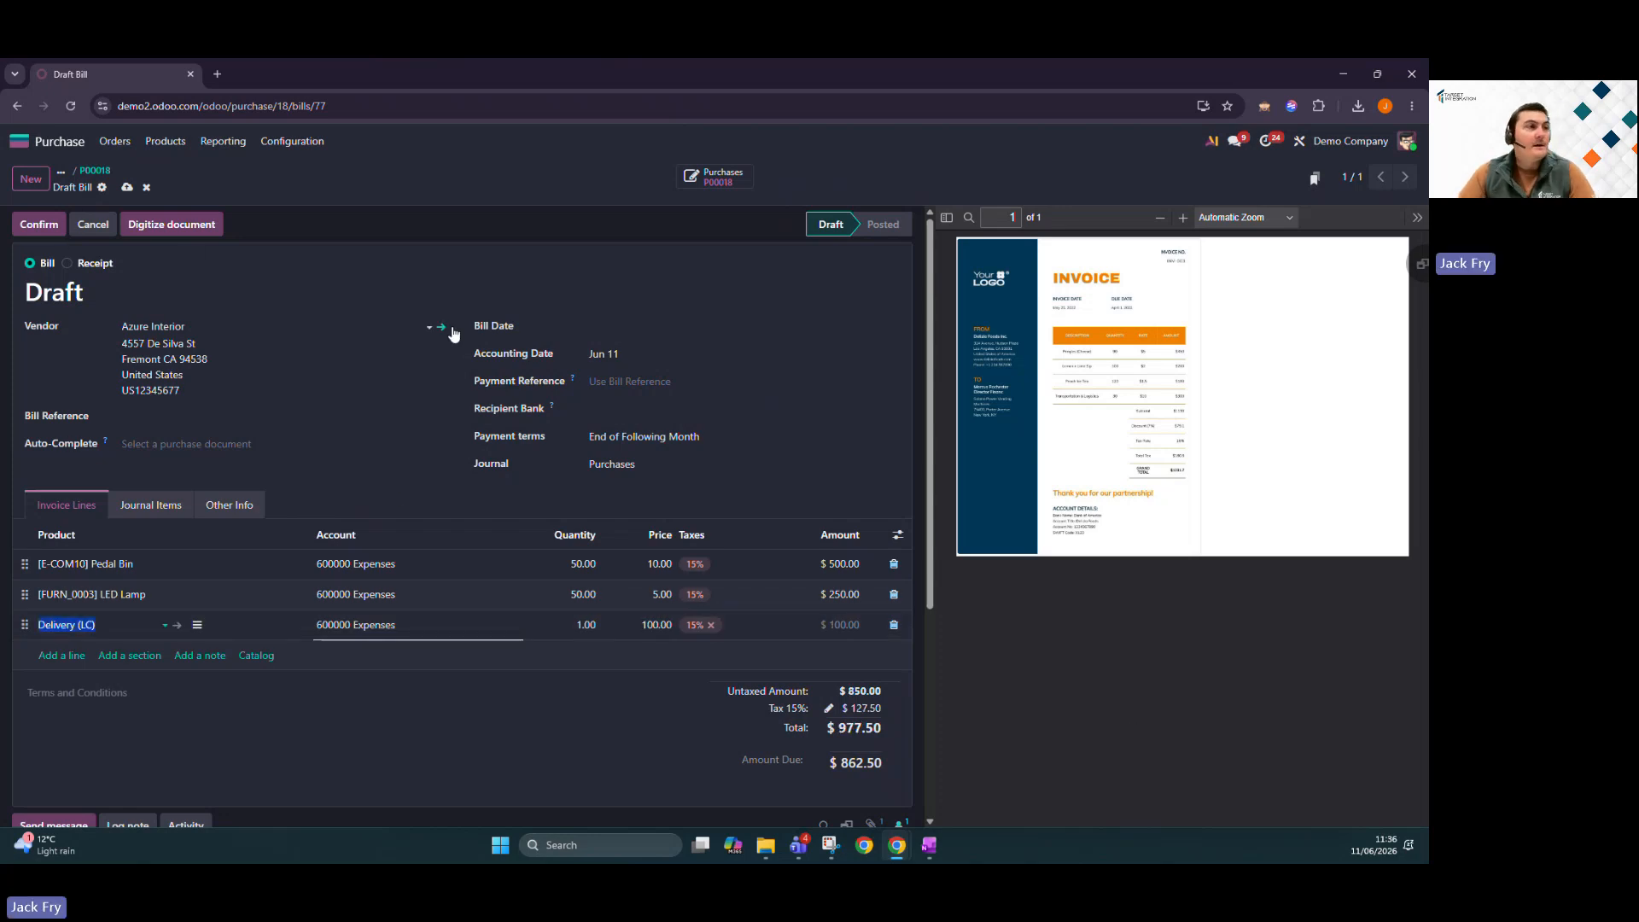
Date the bill Jun 11, enter a bill reference, post it, and create landed costs.
{"action": "left_click", "coordinate": [589, 328]}
{"action": "left_click", "coordinate": [784, 445]}
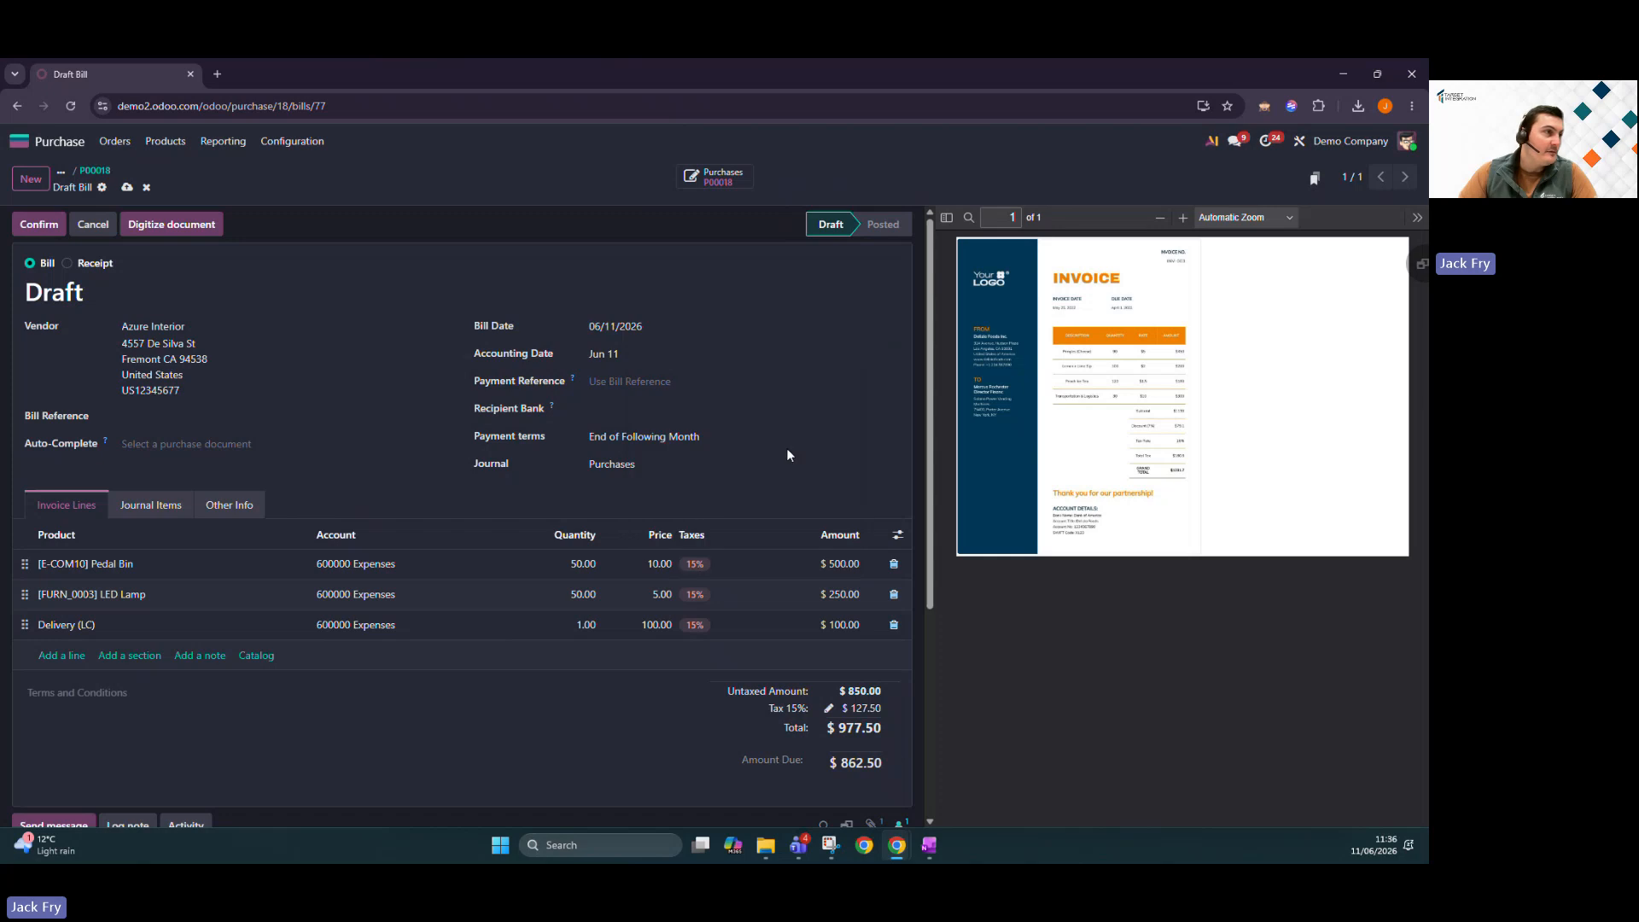
{"action": "left_click", "coordinate": [205, 416]}
{"action": "type", "text": "dfhdfh"}
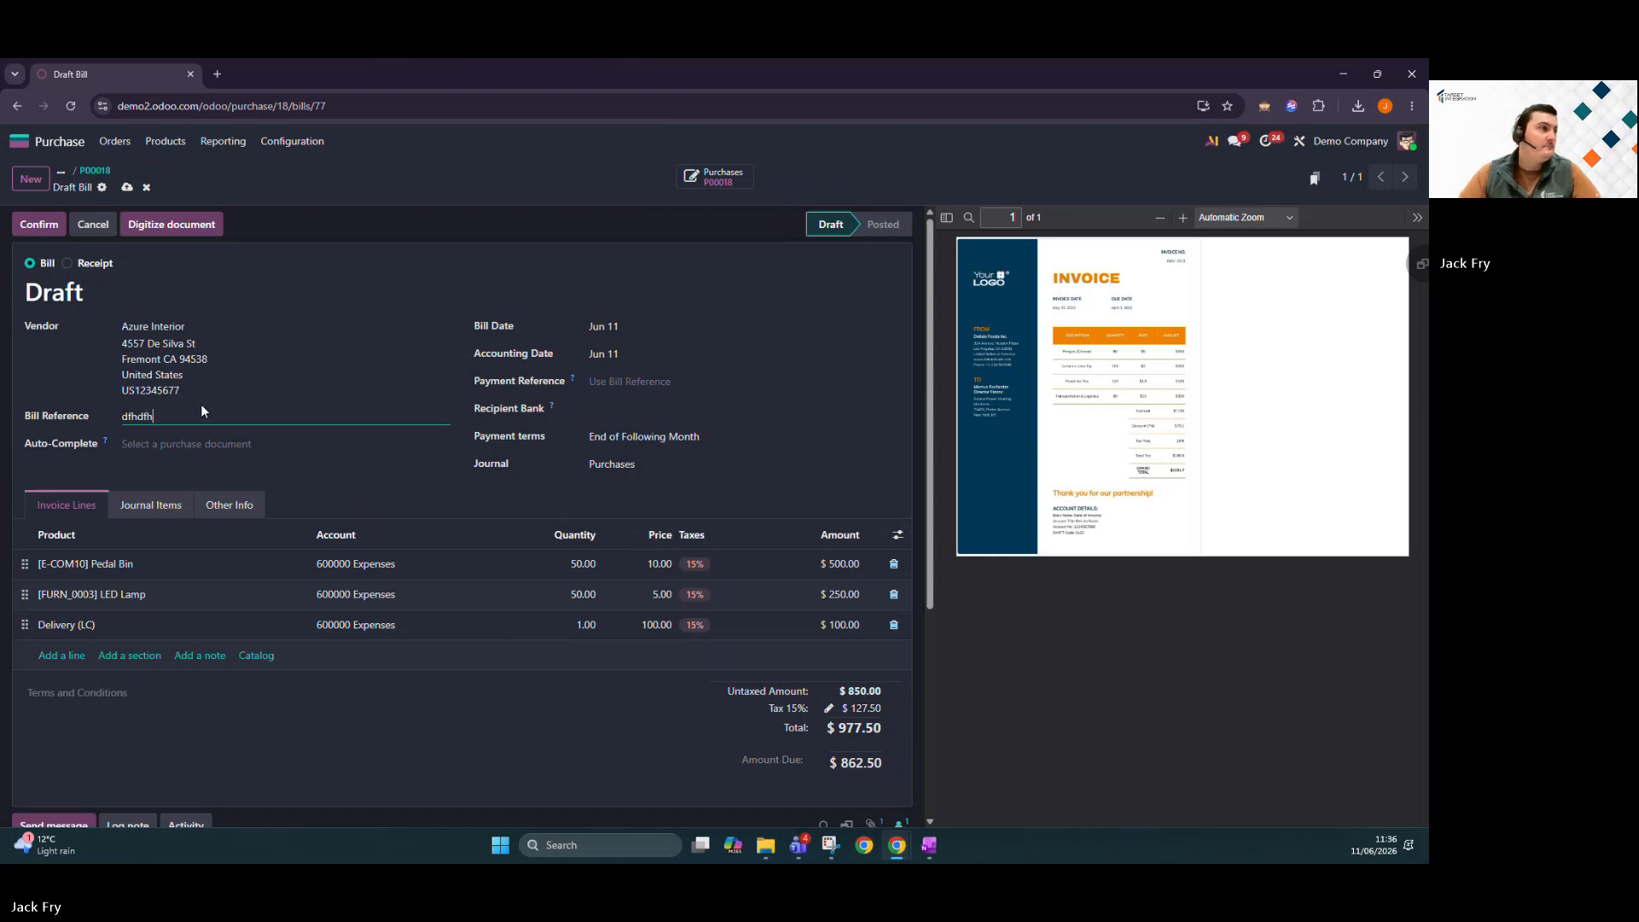
{"action": "left_click", "coordinate": [54, 221]}
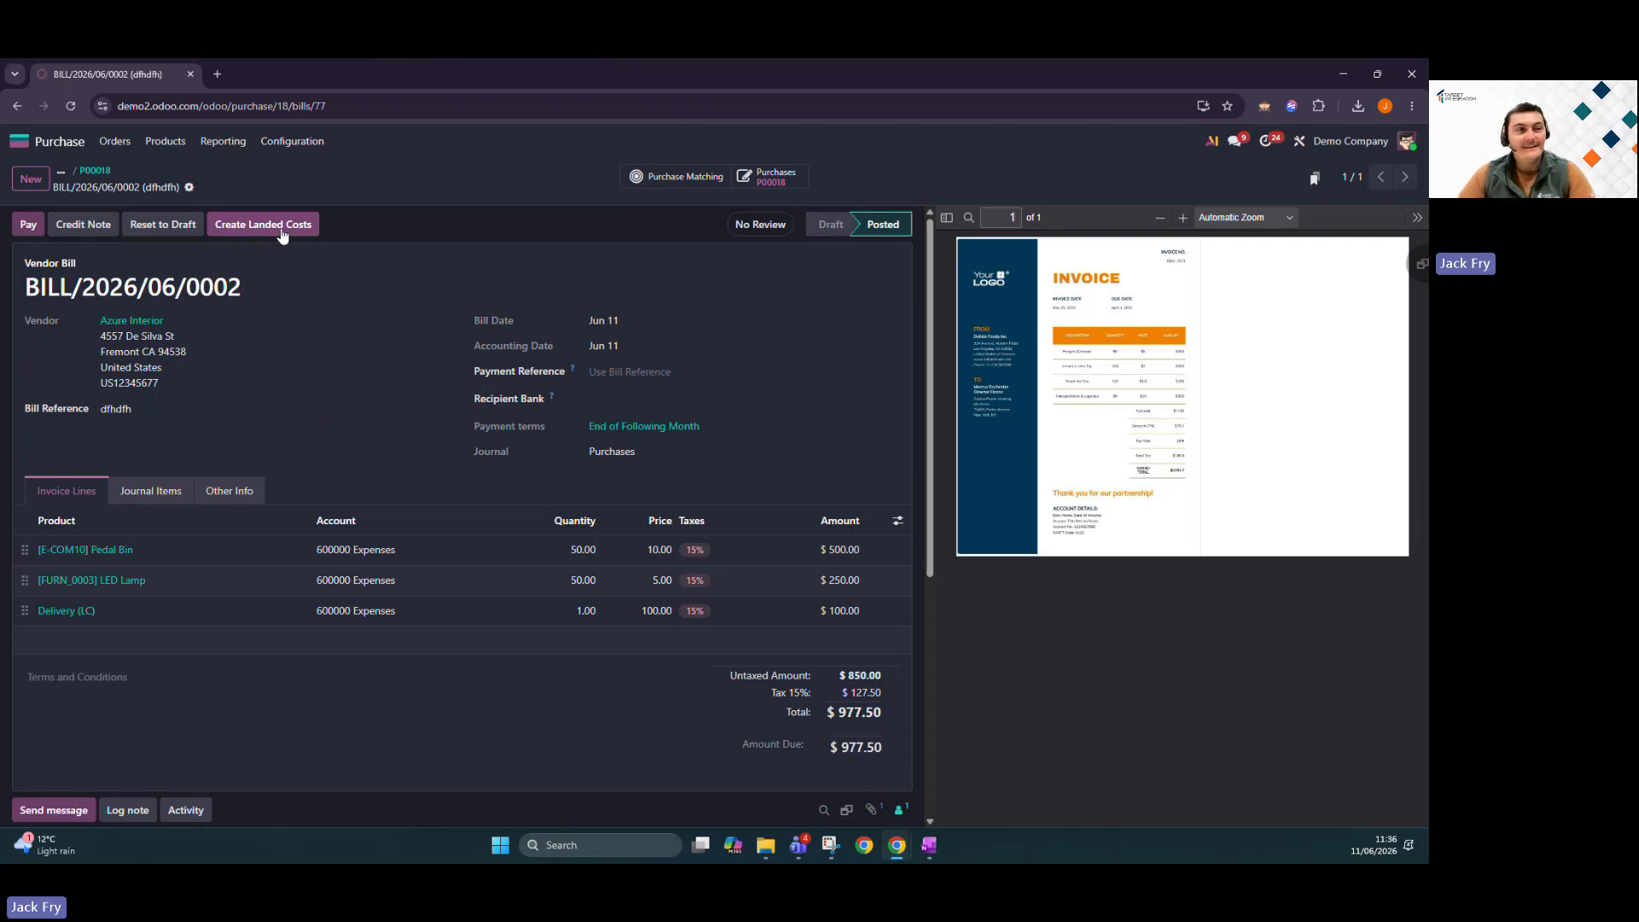
{"action": "left_click", "coordinate": [286, 229]}
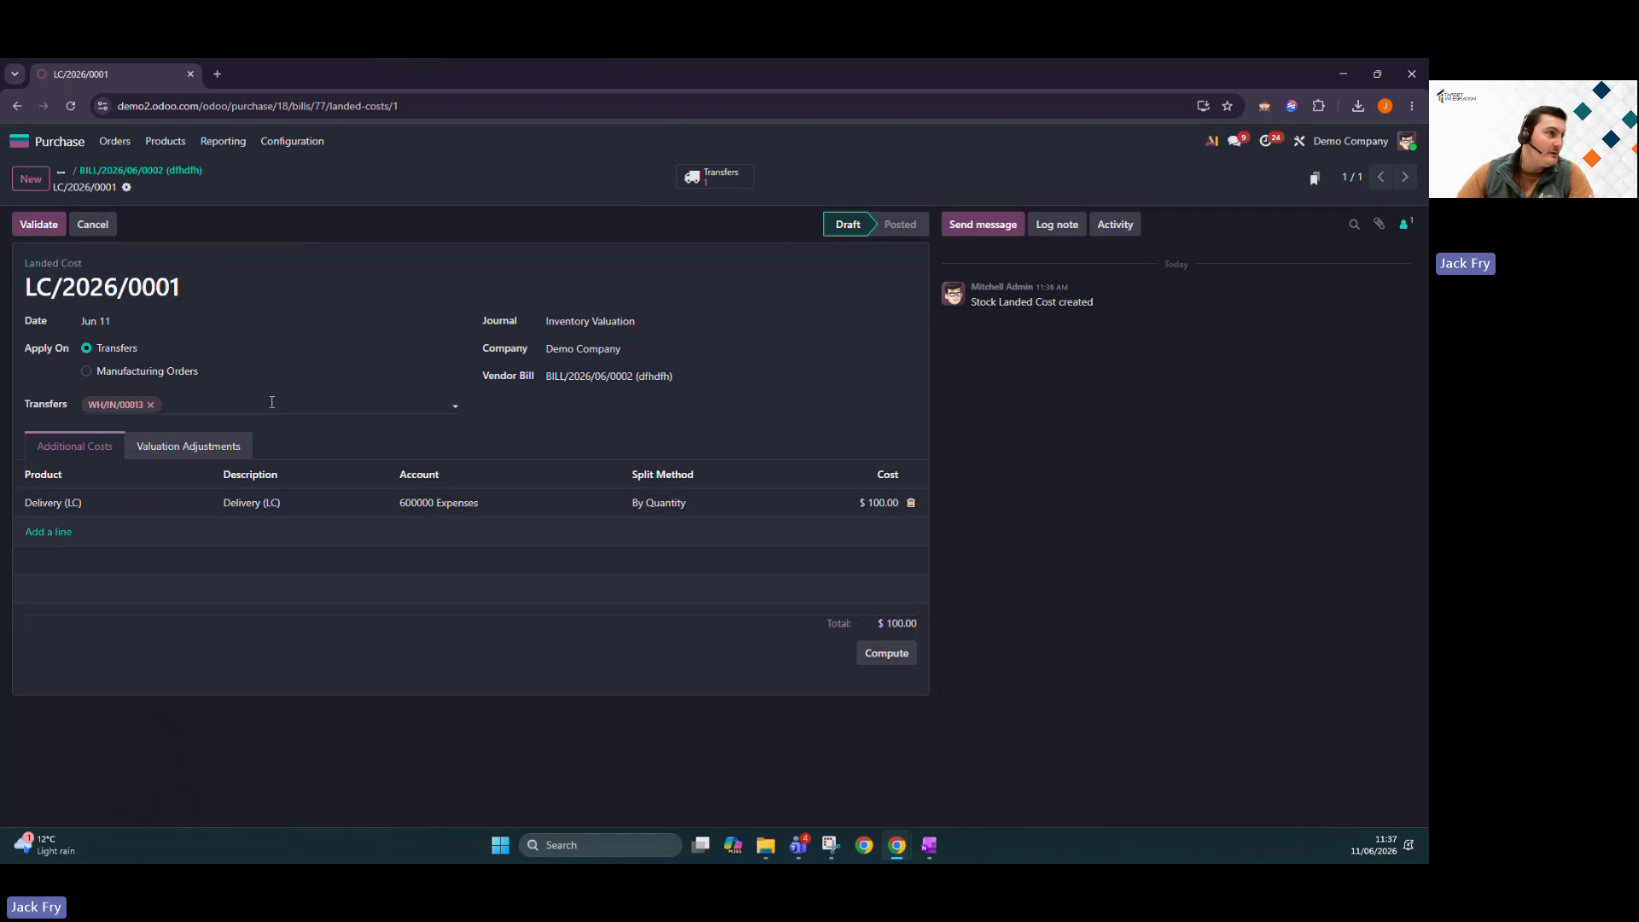
Keep the $100 delivery cost split By Quantity, validate LC/2026/0001, and return to BILL/2026/06/0002.
{"action": "left_click", "coordinate": [683, 502]}
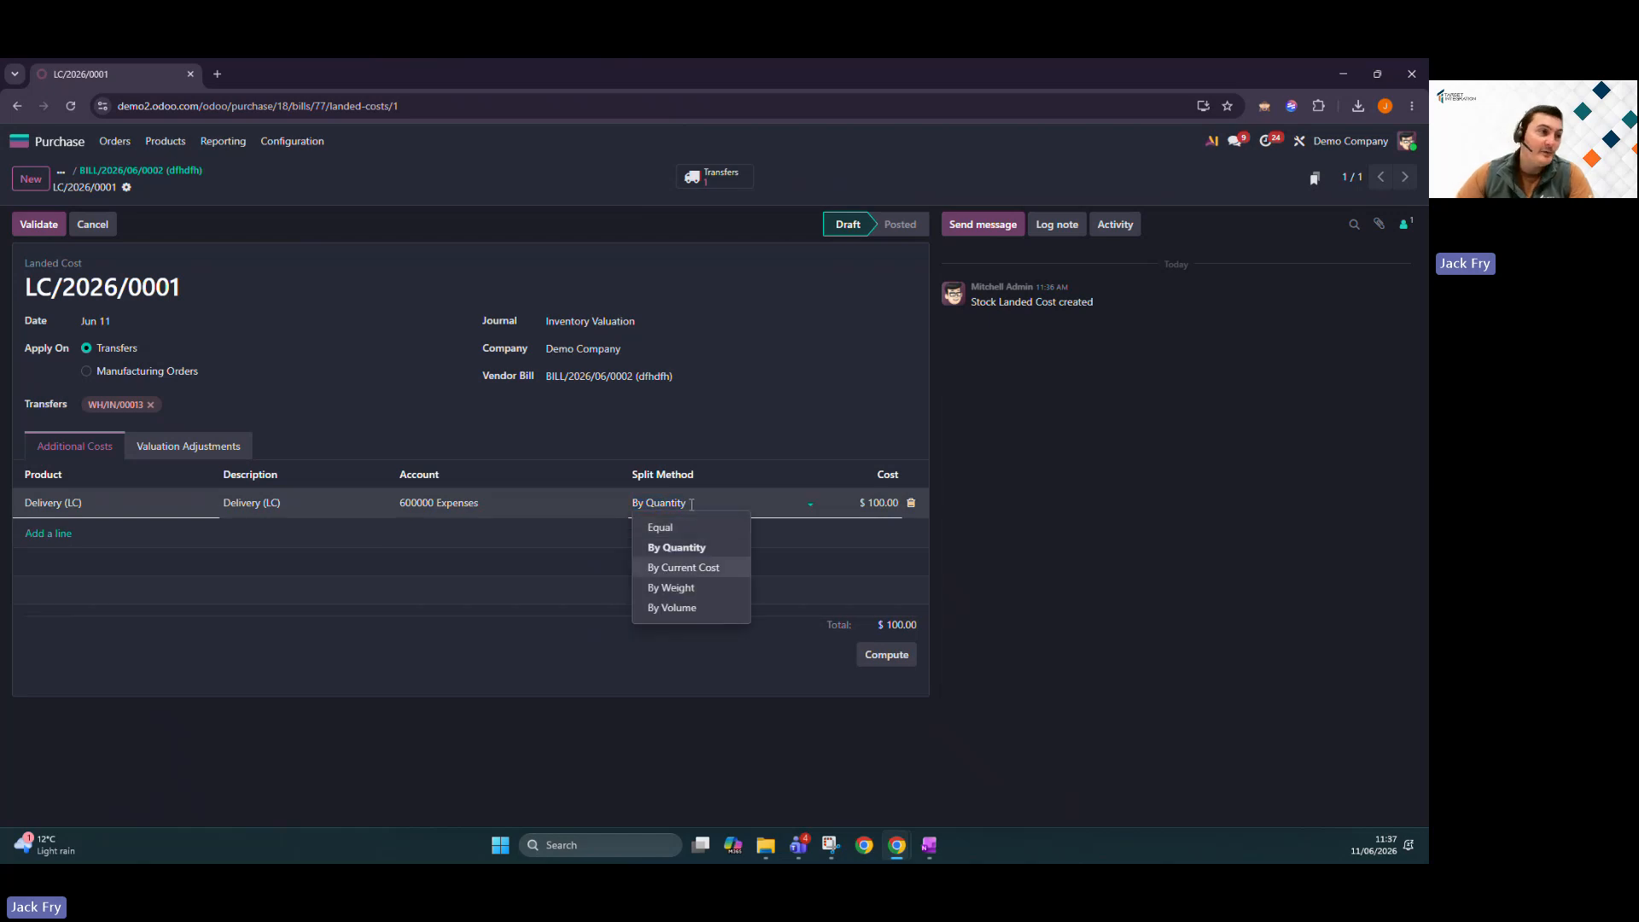
{"action": "left_click", "coordinate": [981, 510]}
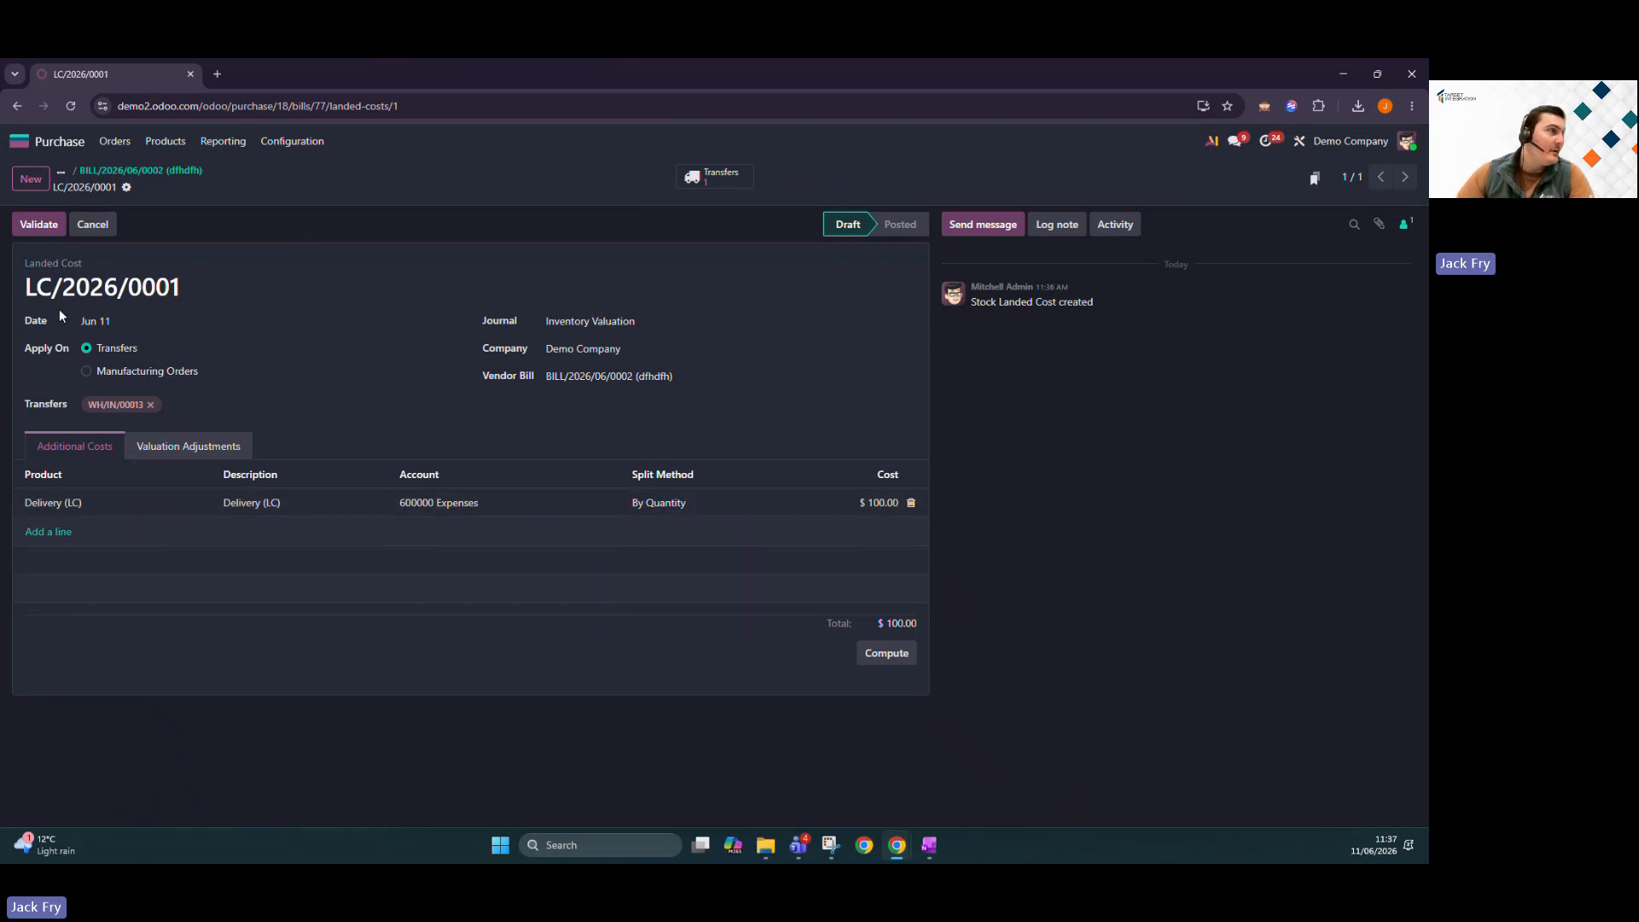
{"action": "left_click", "coordinate": [44, 225]}
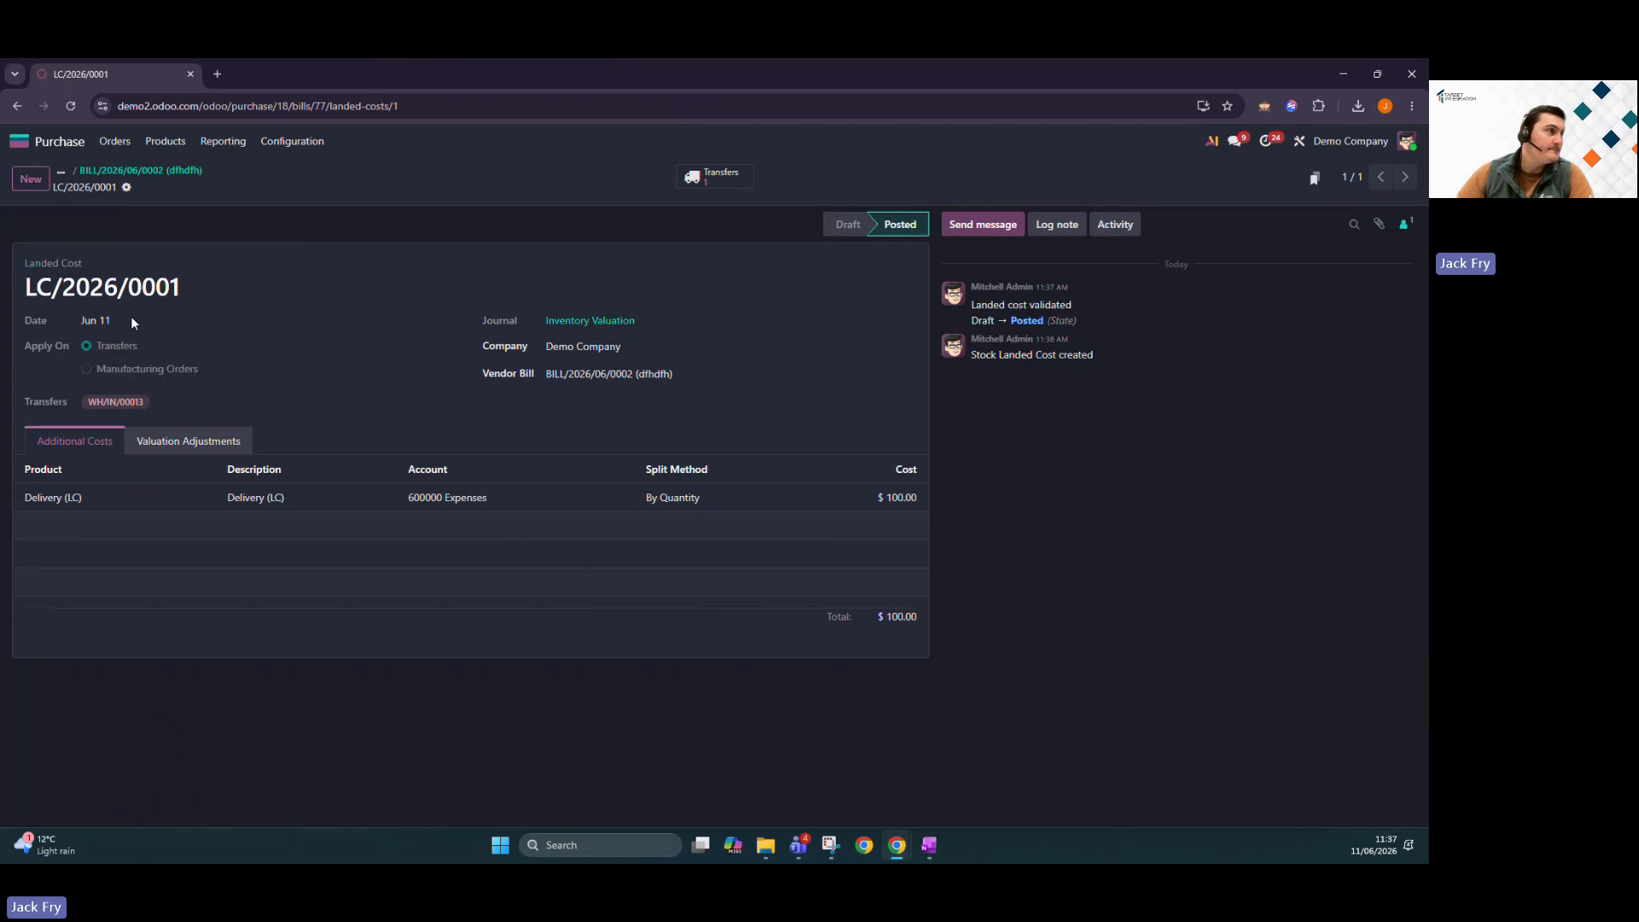
{"action": "left_click", "coordinate": [182, 174]}
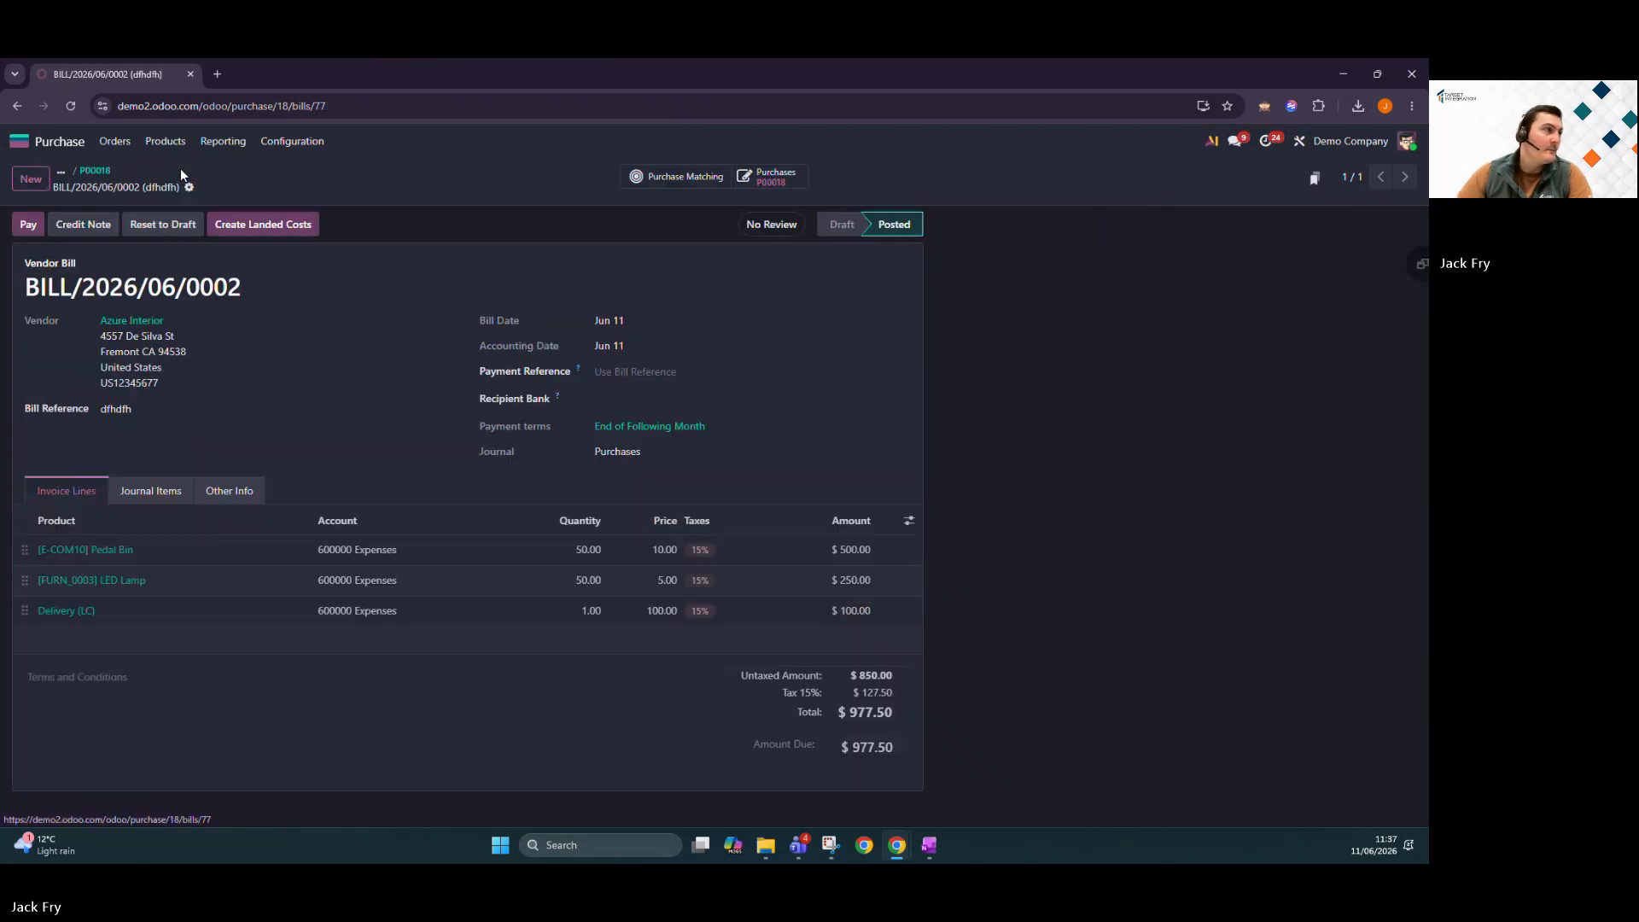
Open Inventory's Stock report in a duplicated tab, then send the first tab to the apps home.
{"action": "right_click", "coordinate": [140, 79]}
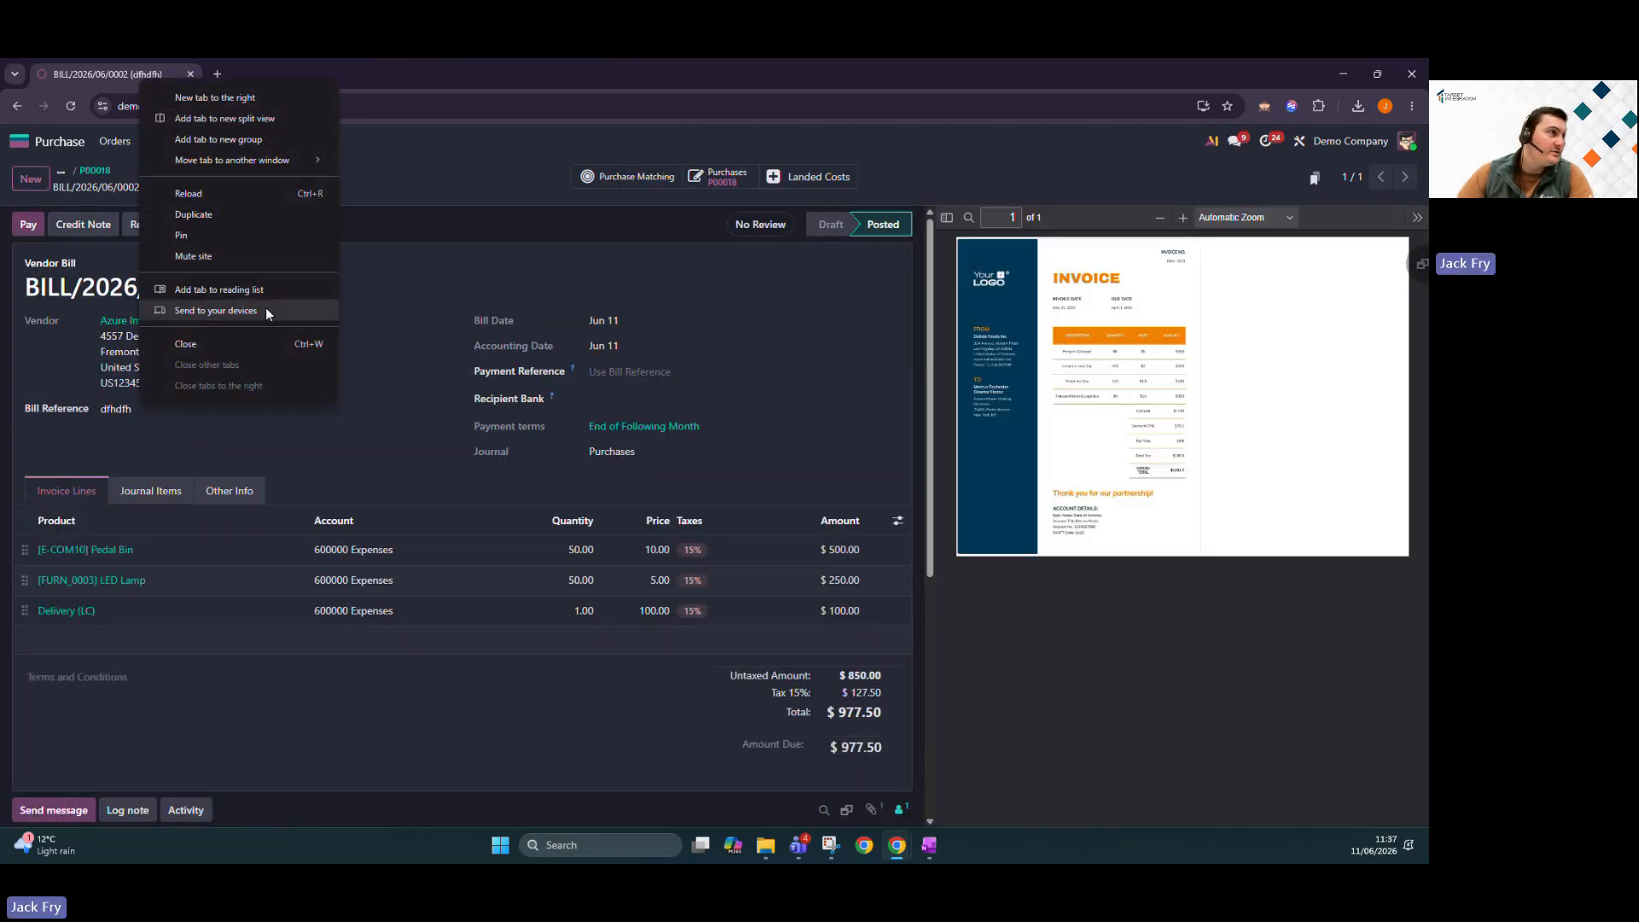
{"action": "left_click", "coordinate": [219, 212]}
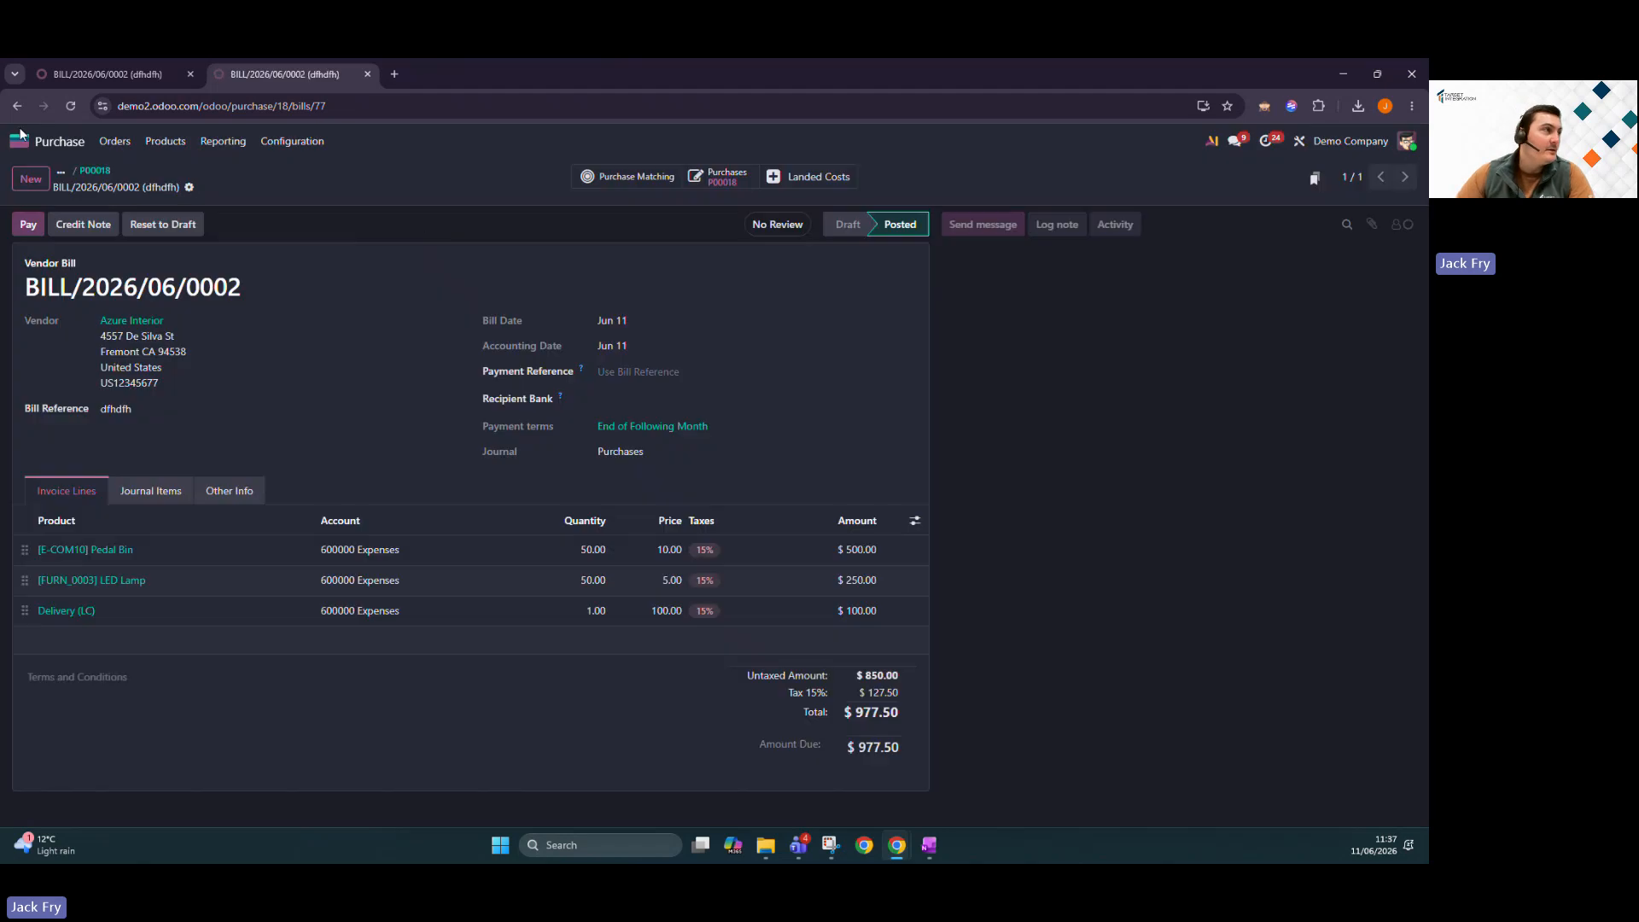
{"action": "left_click", "coordinate": [19, 139]}
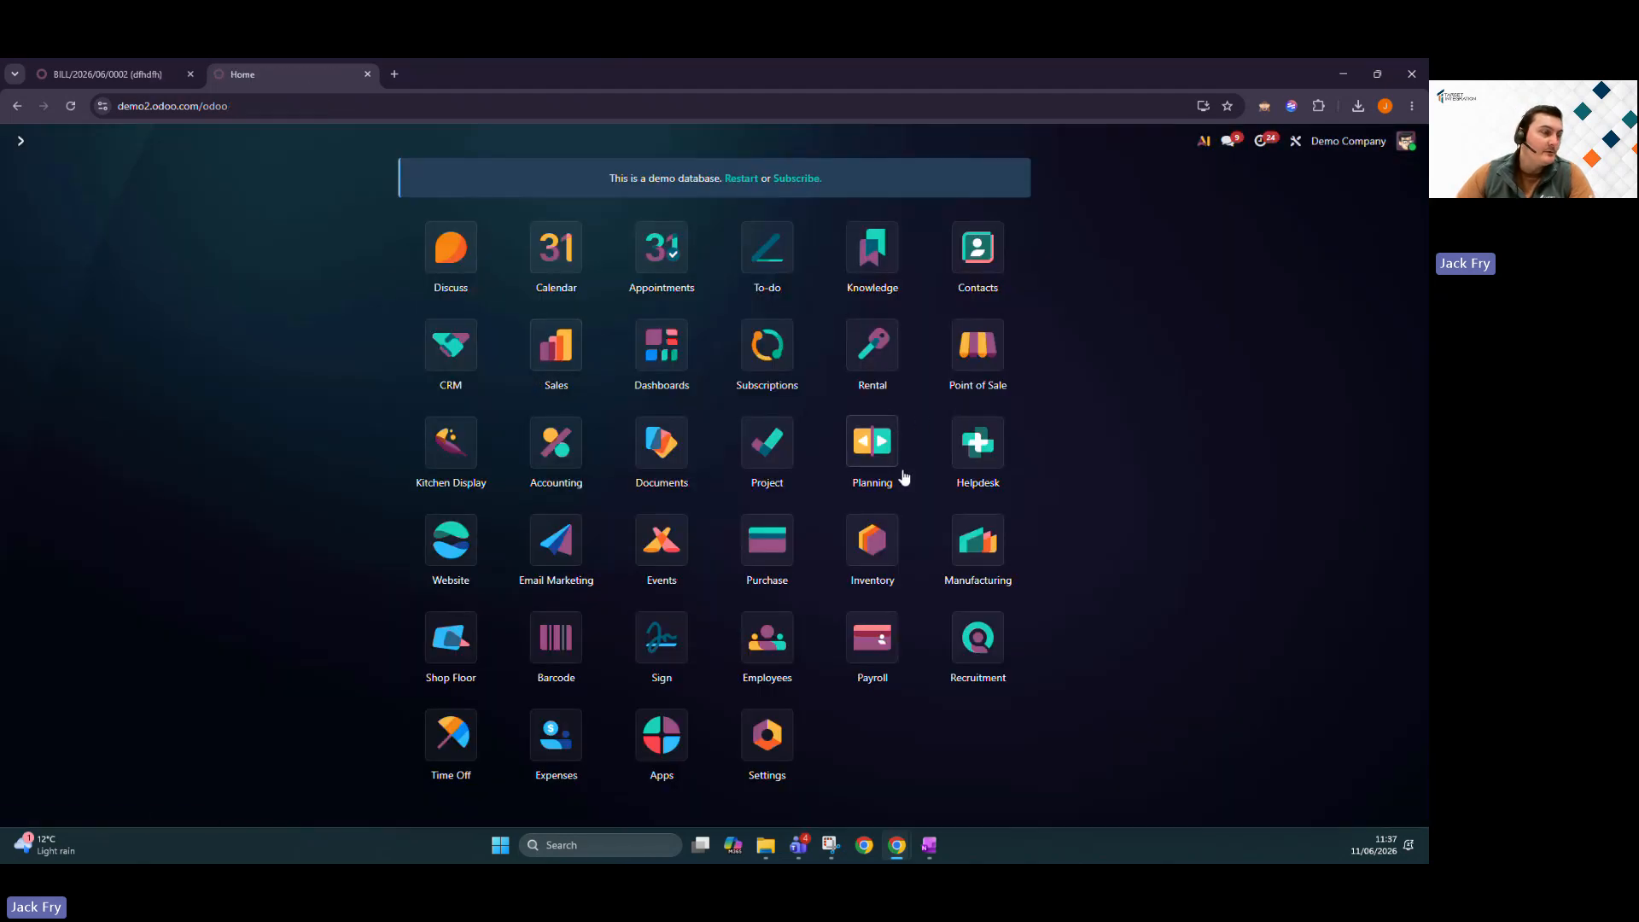
{"action": "type", "text": "inv"}
{"action": "key", "text": "Return"}
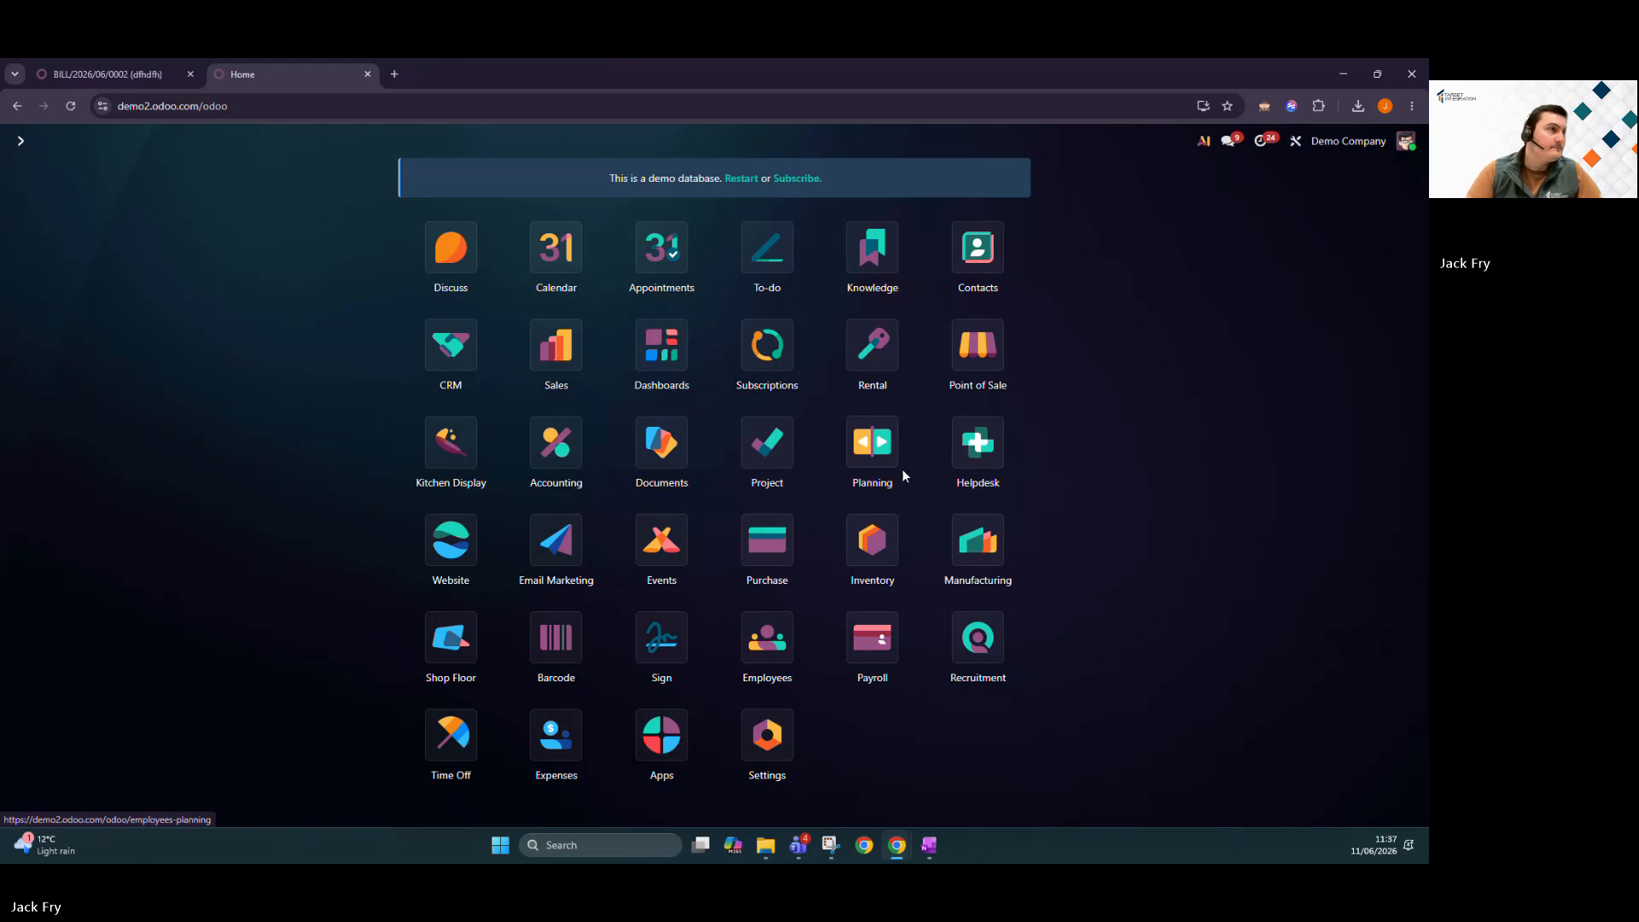
{"action": "left_click", "coordinate": [314, 143]}
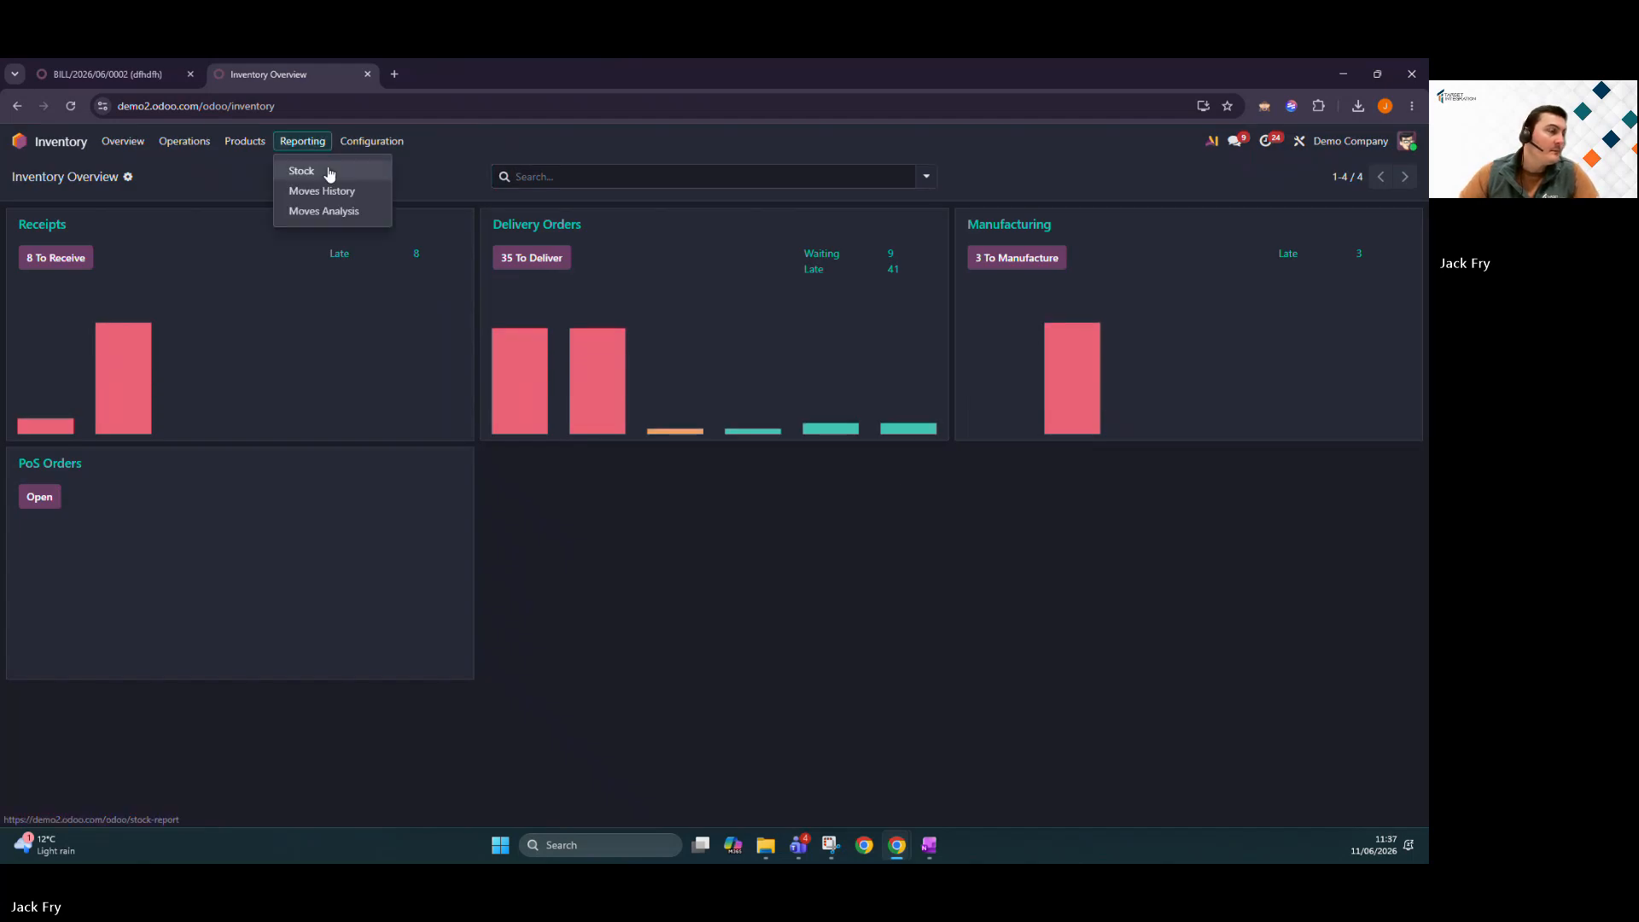
{"action": "left_click", "coordinate": [328, 169]}
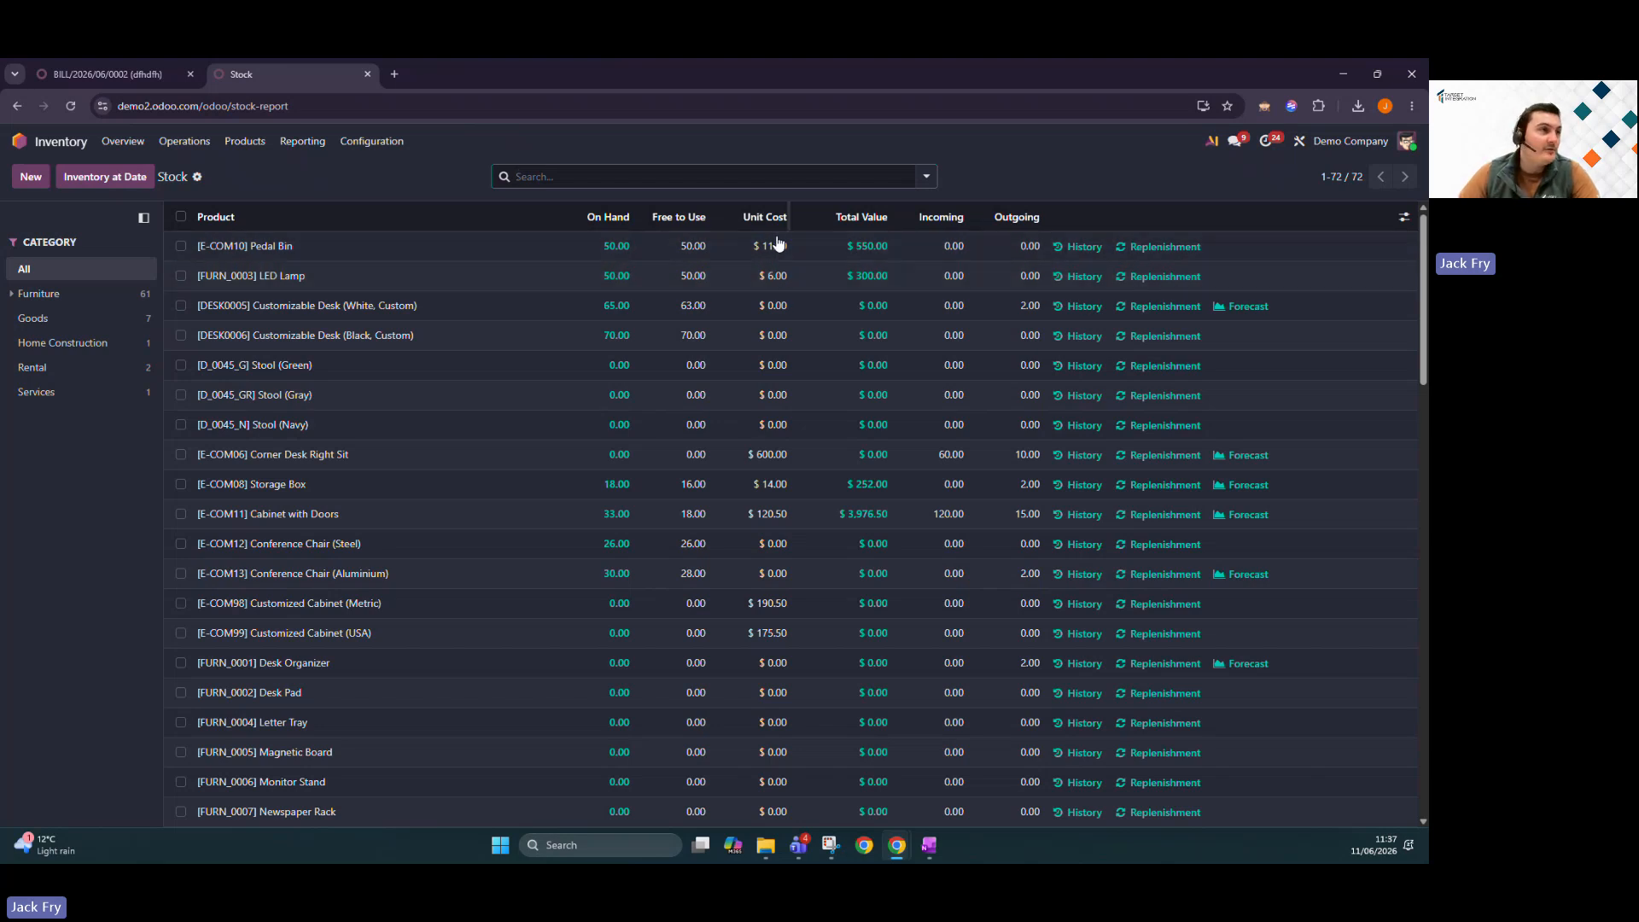
{"action": "left_click", "coordinate": [87, 73]}
{"action": "left_click", "coordinate": [77, 151]}
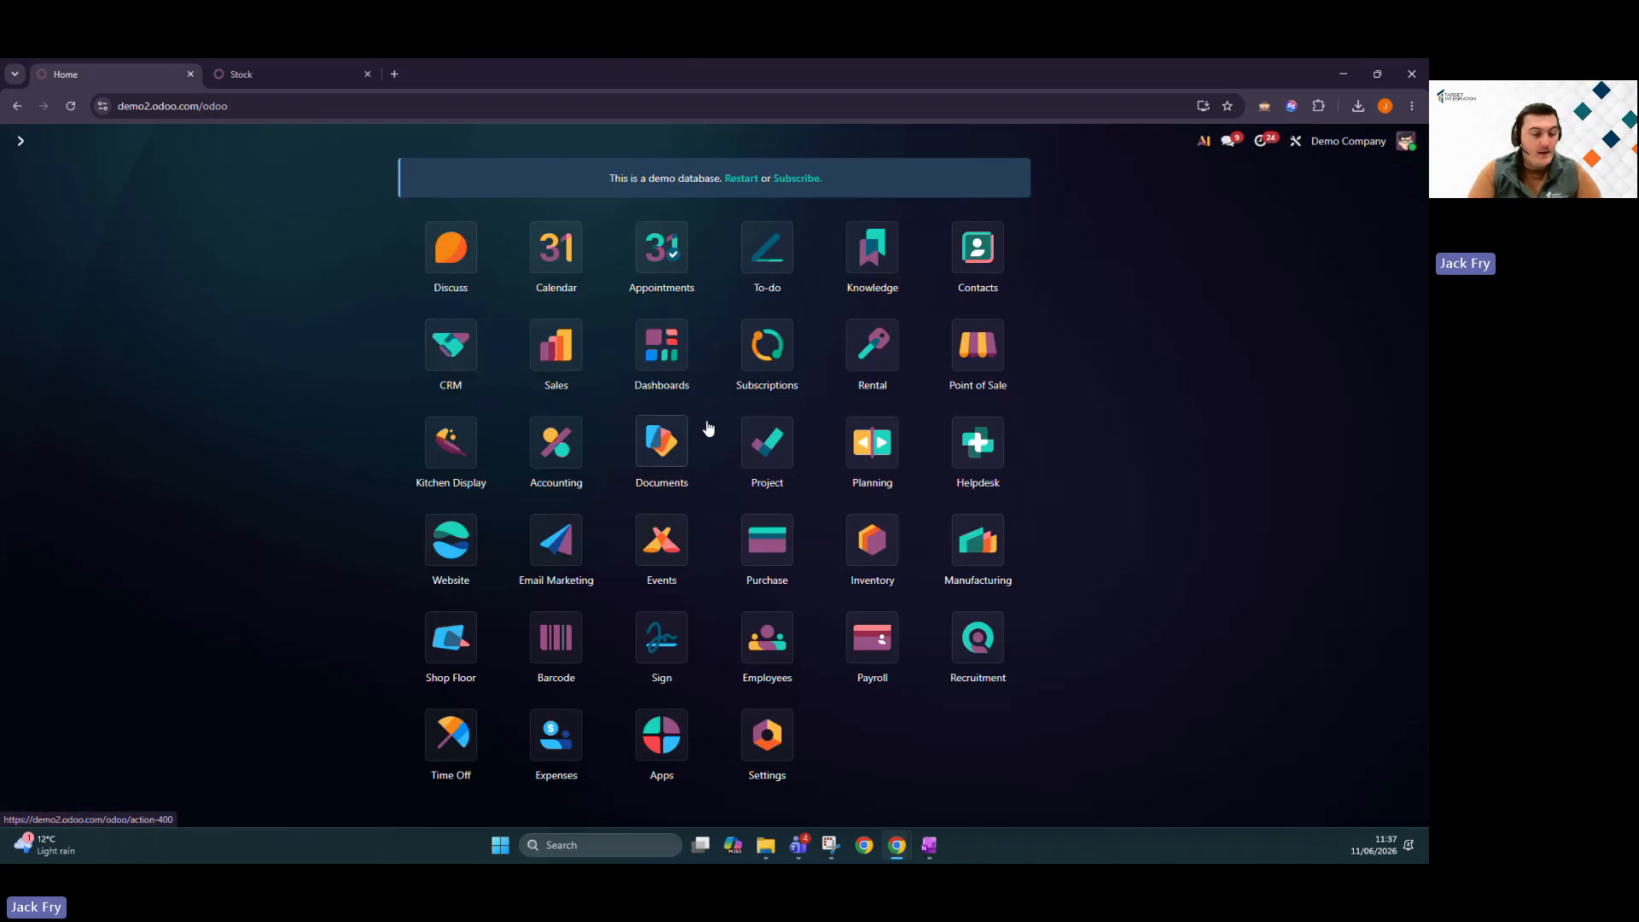
Search 'vendor' to reach Accounting / Vendors / Bills and begin uploading a bill document.
{"action": "type", "text": "vendor"}
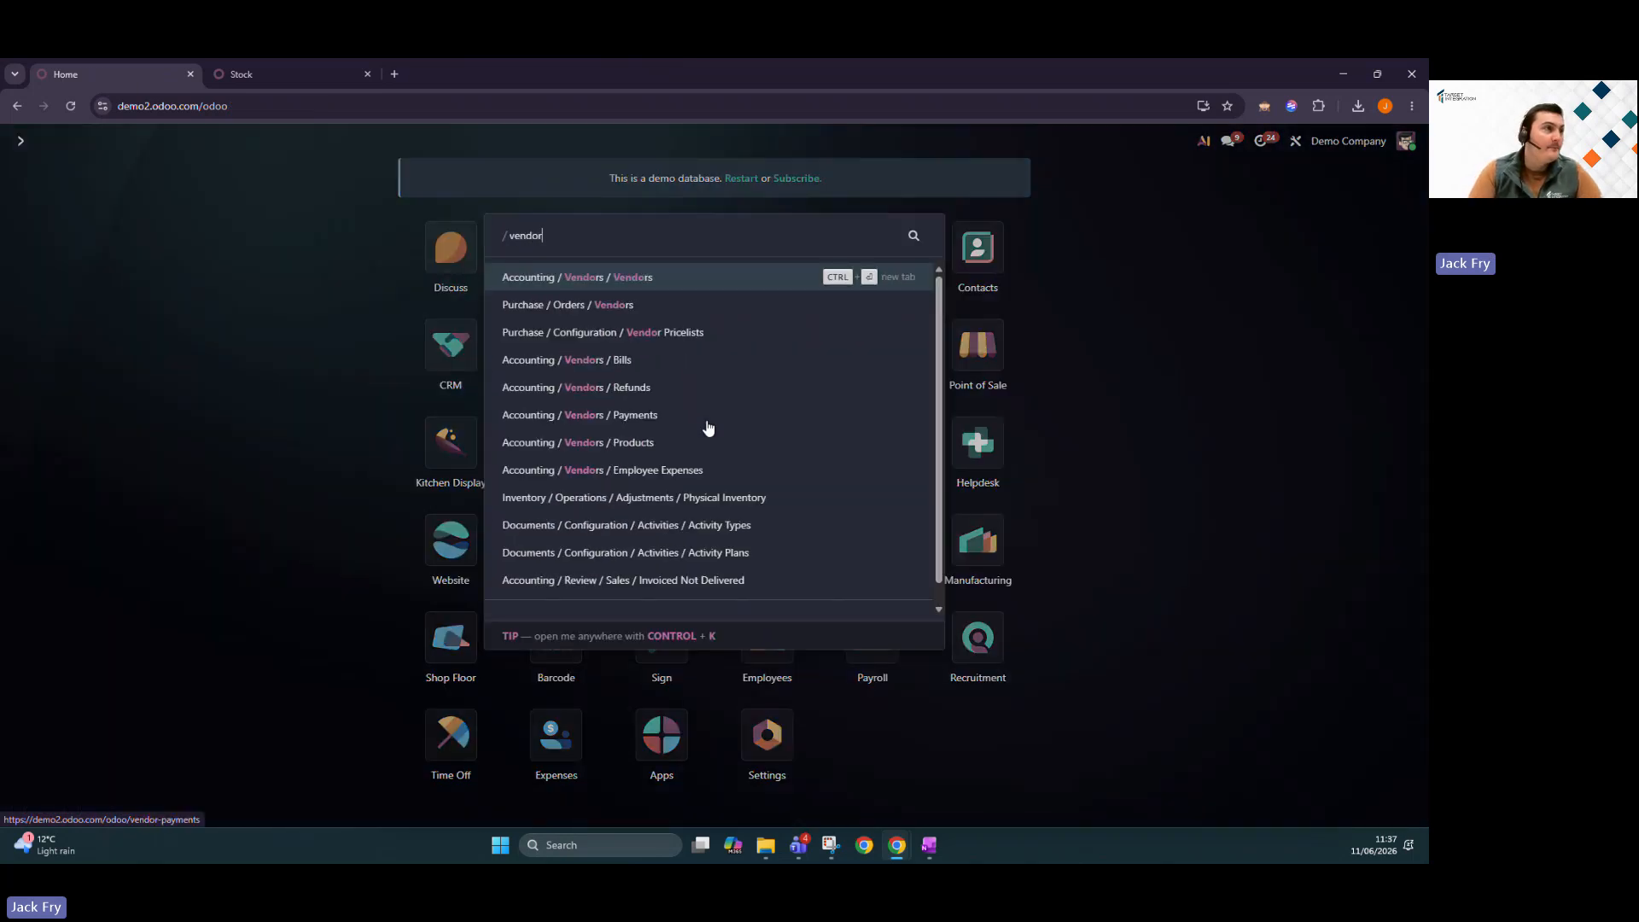
{"action": "key", "text": "Down"}
{"action": "key", "text": "Down"}
{"action": "key", "text": "Down"}
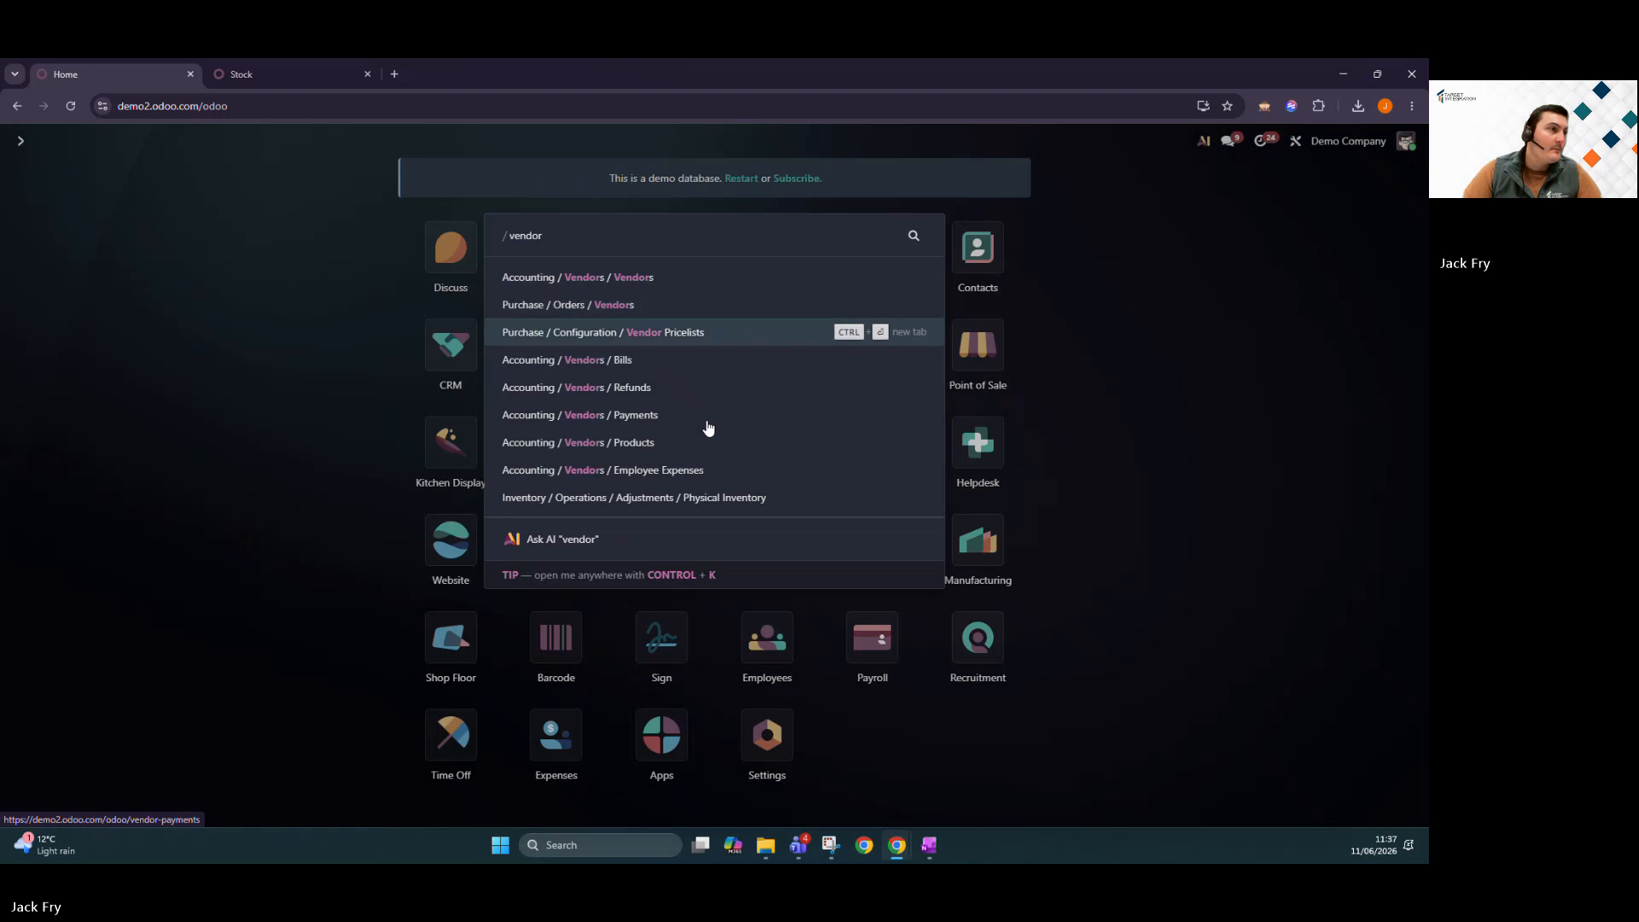
{"action": "key", "text": "Return"}
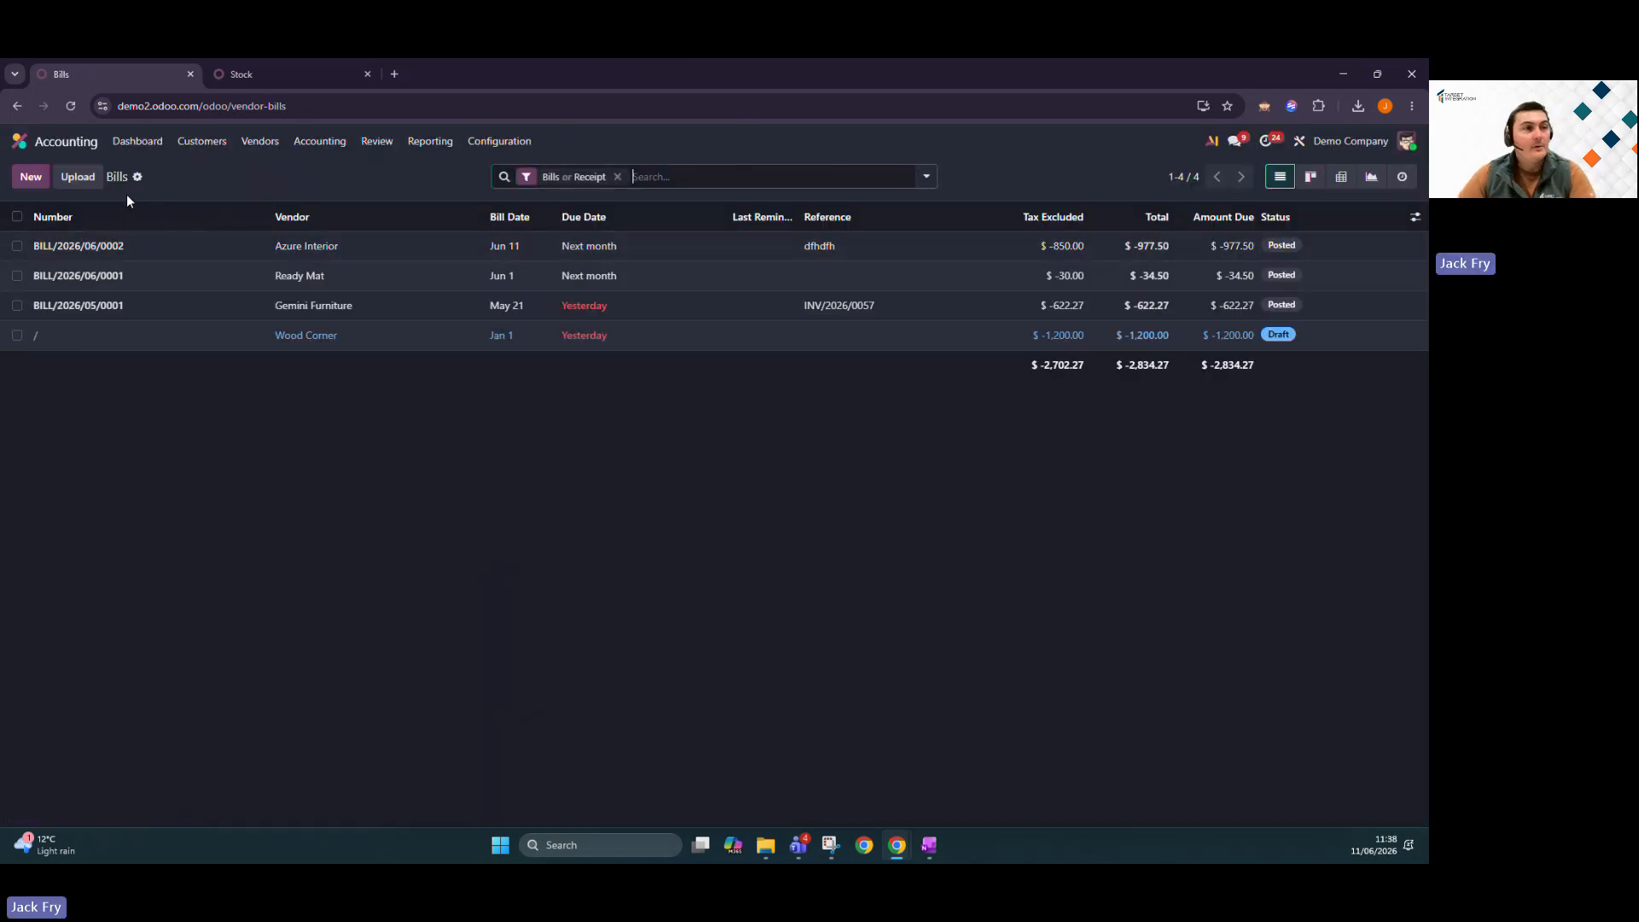
{"action": "left_click", "coordinate": [67, 182]}
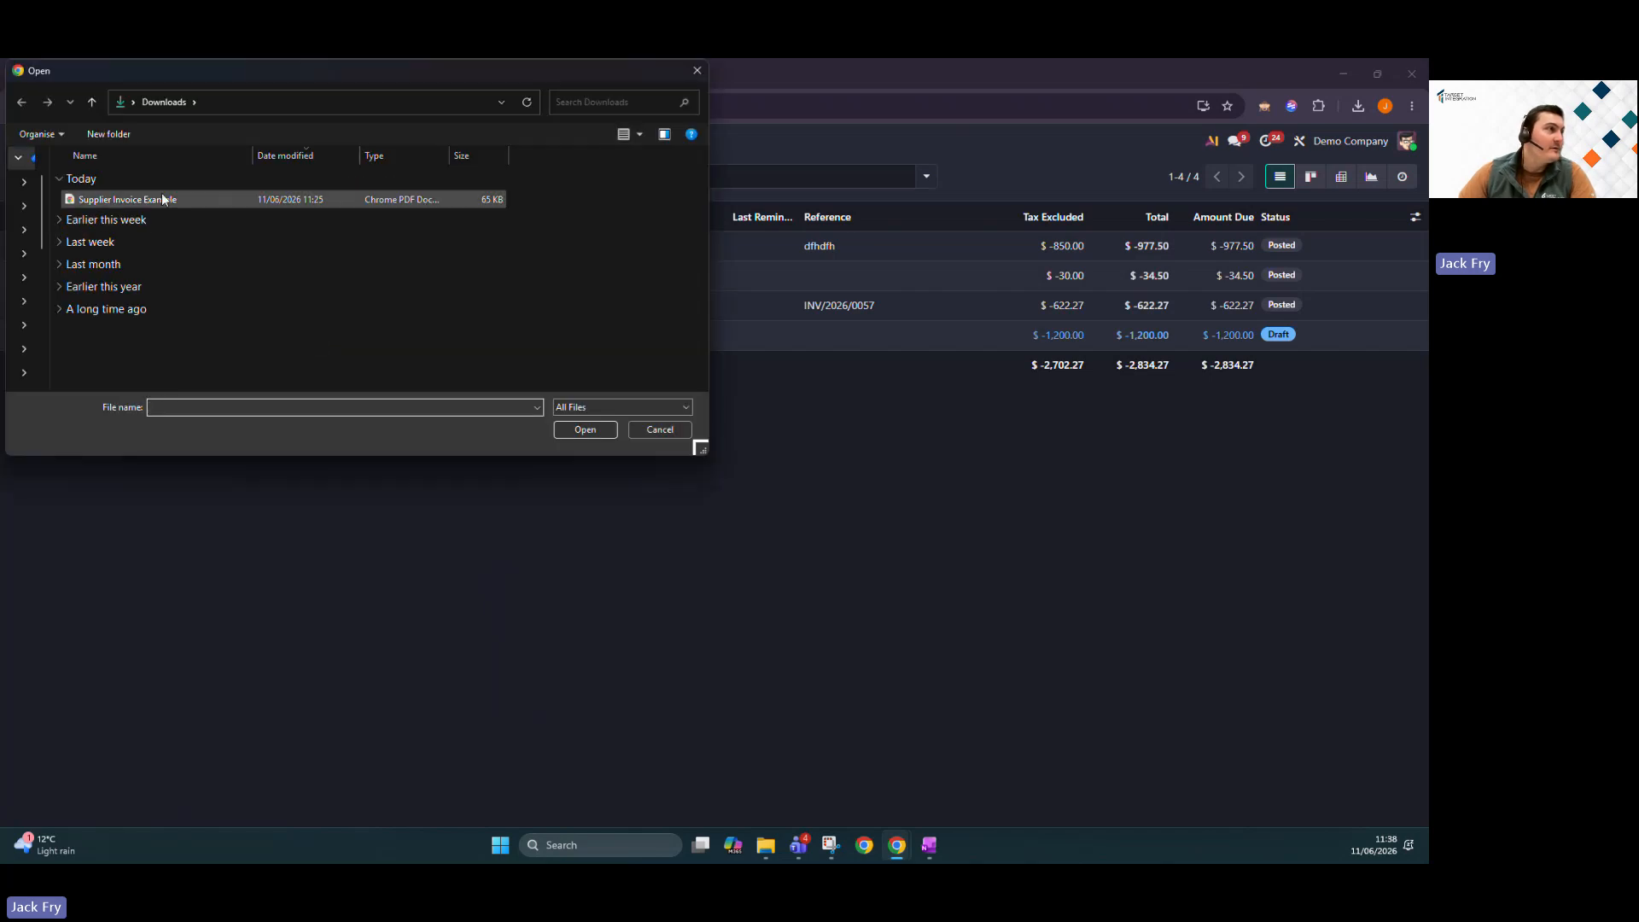
Load Supplier Invoice Example as a new bill for Gemini Furniture dated Jun 11.
{"action": "left_click", "coordinate": [129, 199]}
{"action": "left_click", "coordinate": [586, 431]}
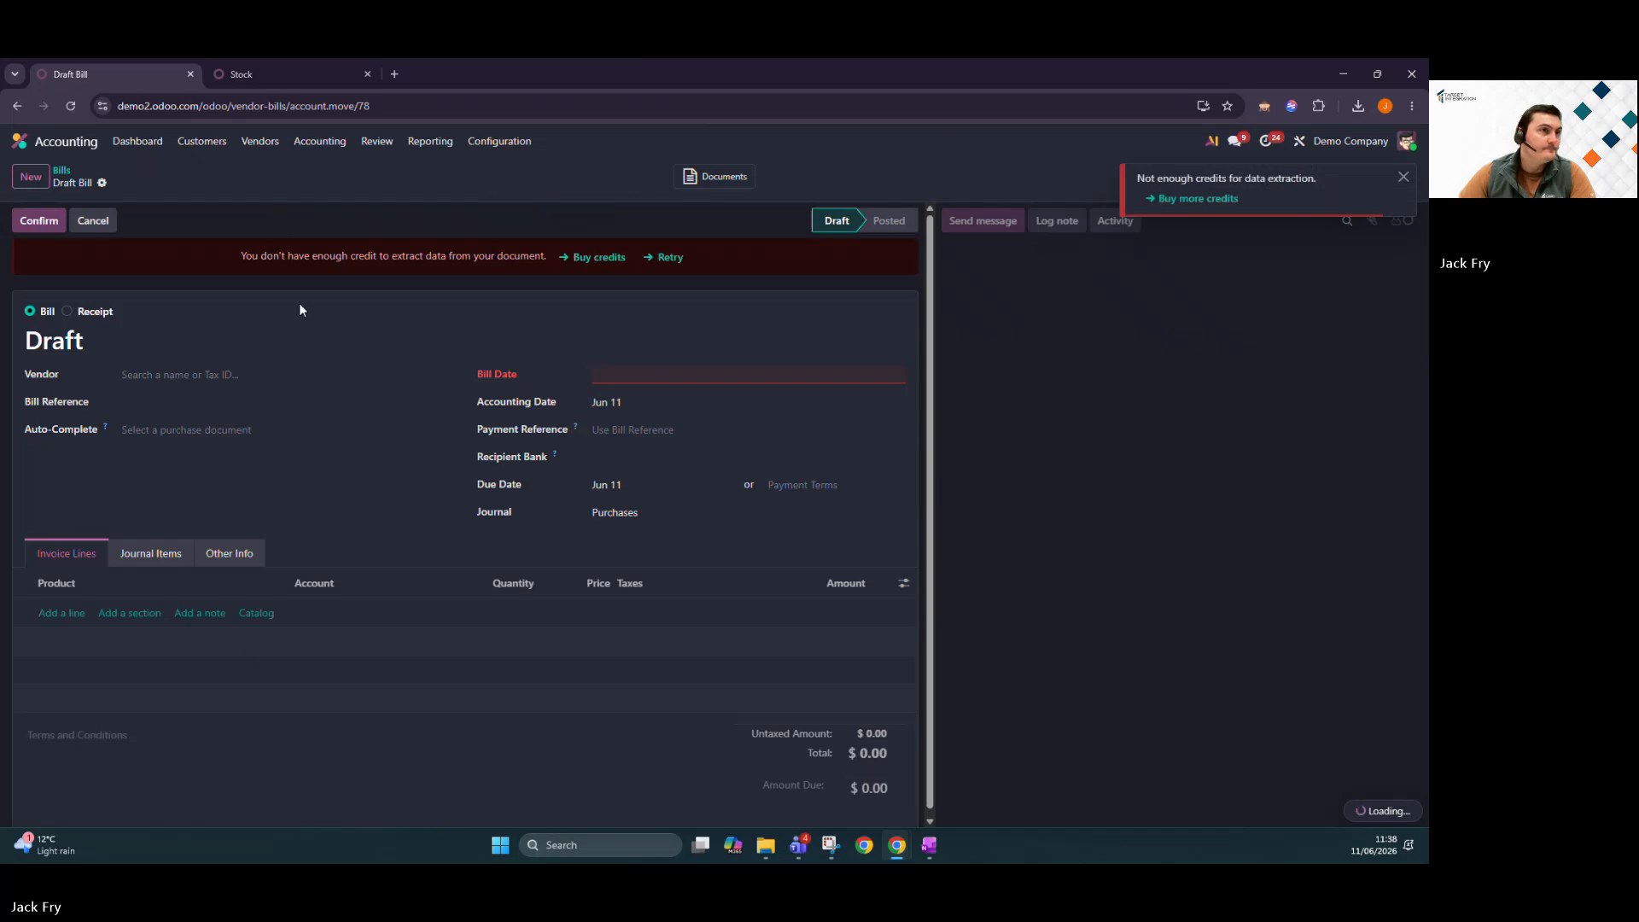
{"action": "left_click", "coordinate": [197, 373]}
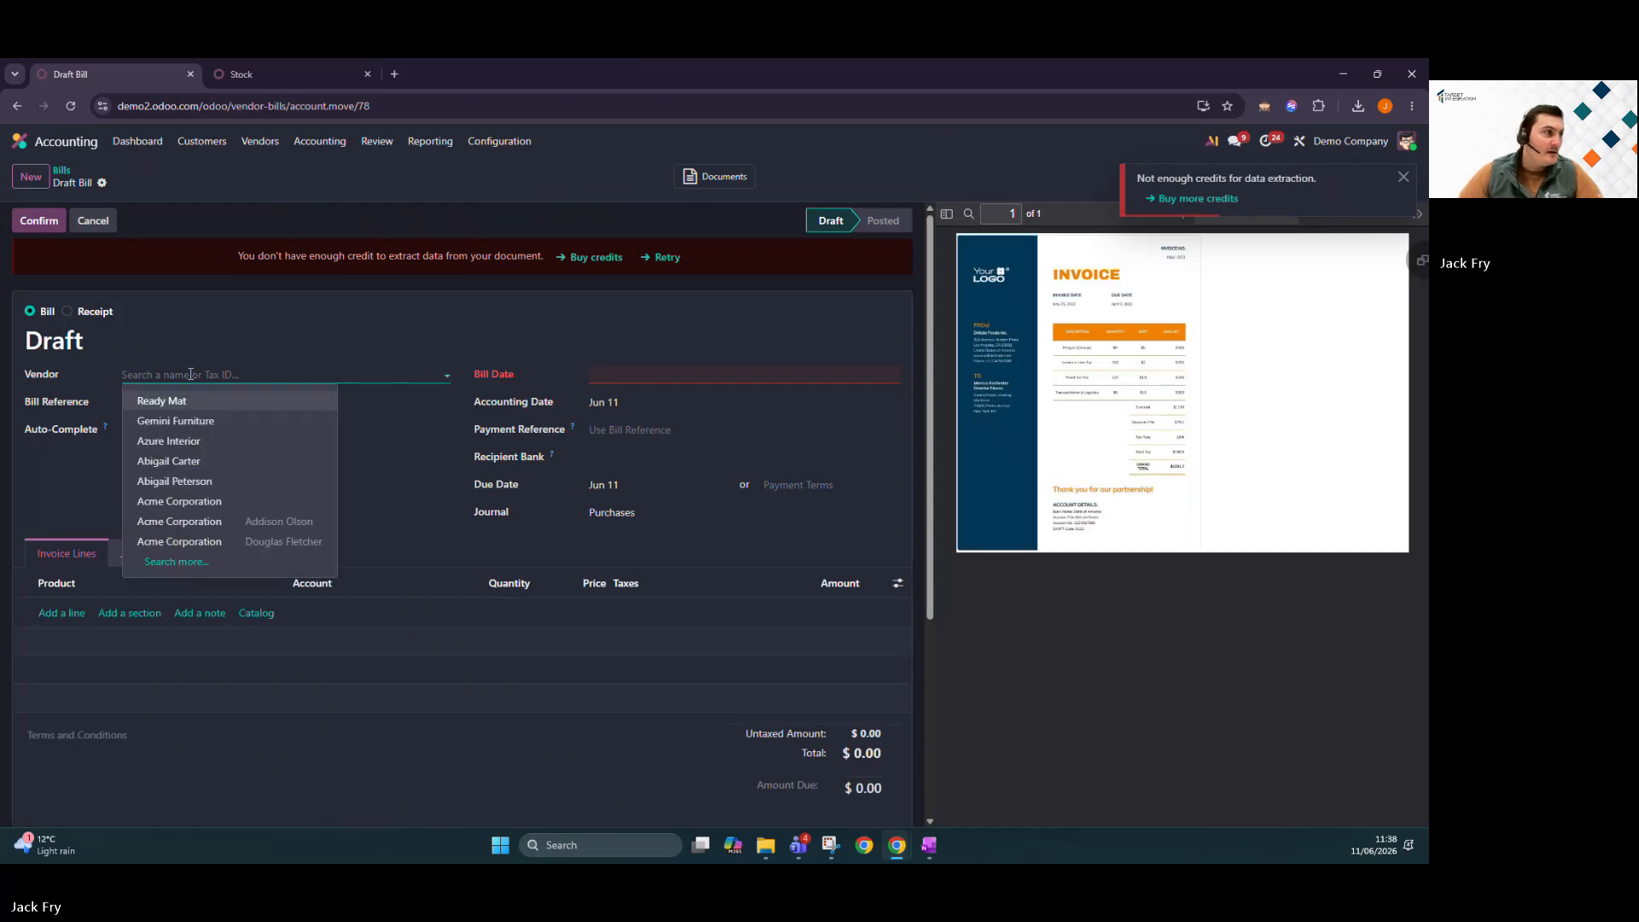
{"action": "left_click", "coordinate": [256, 421]}
{"action": "left_click", "coordinate": [638, 384]}
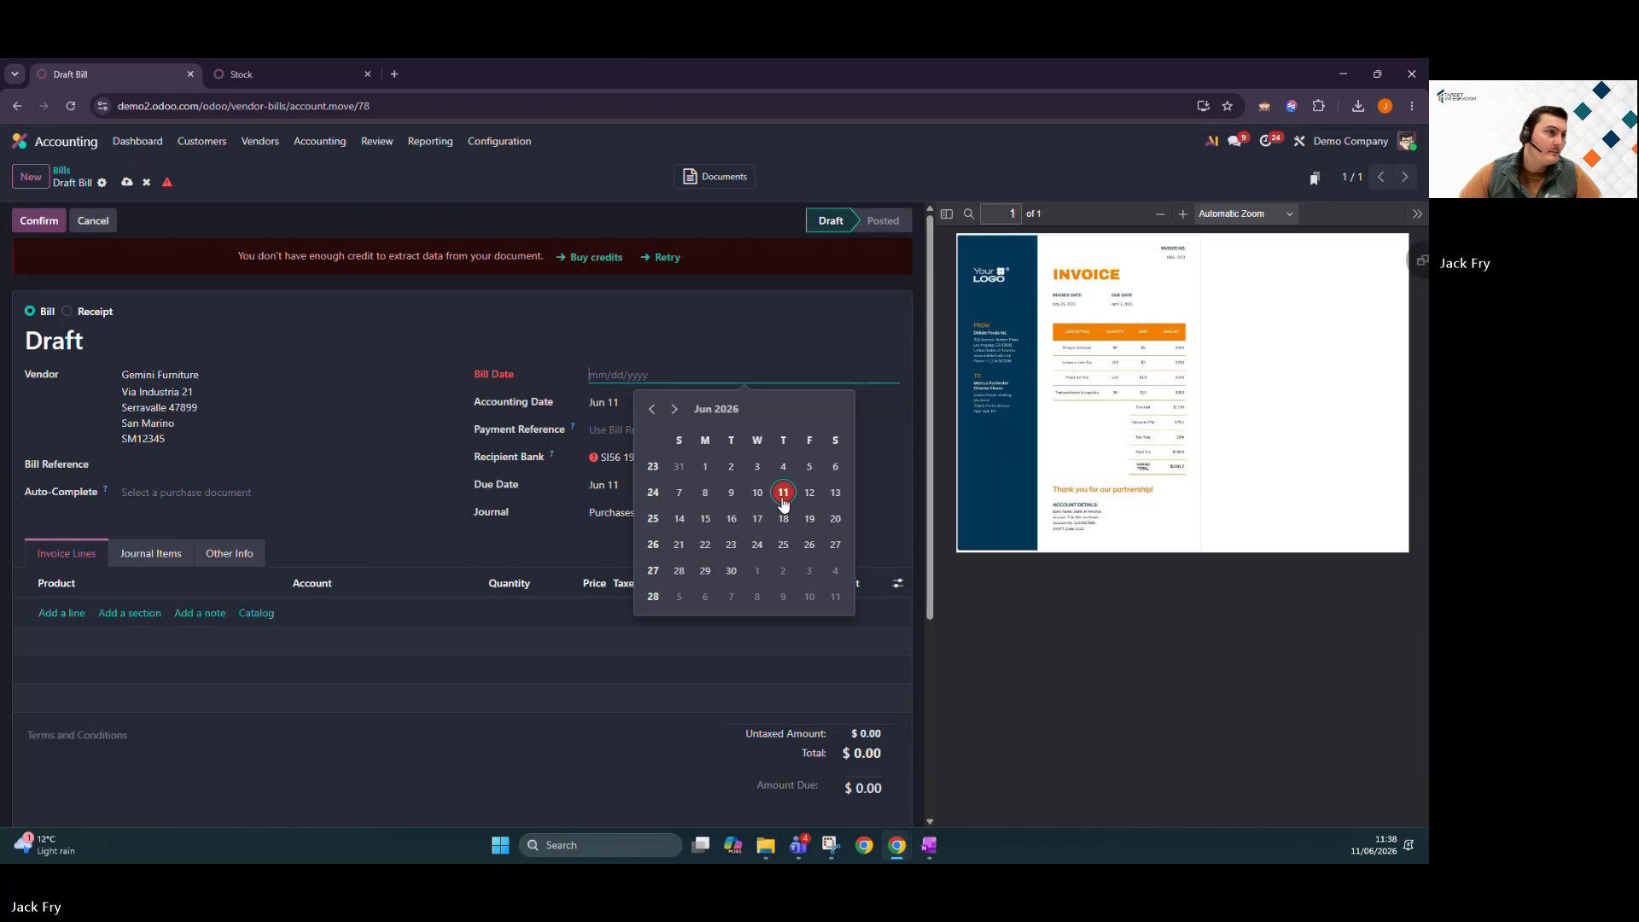
{"action": "left_click", "coordinate": [780, 483]}
Add an Import Duties (LC) line priced at 200 and confirm the bill.
{"action": "left_click", "coordinate": [69, 612]}
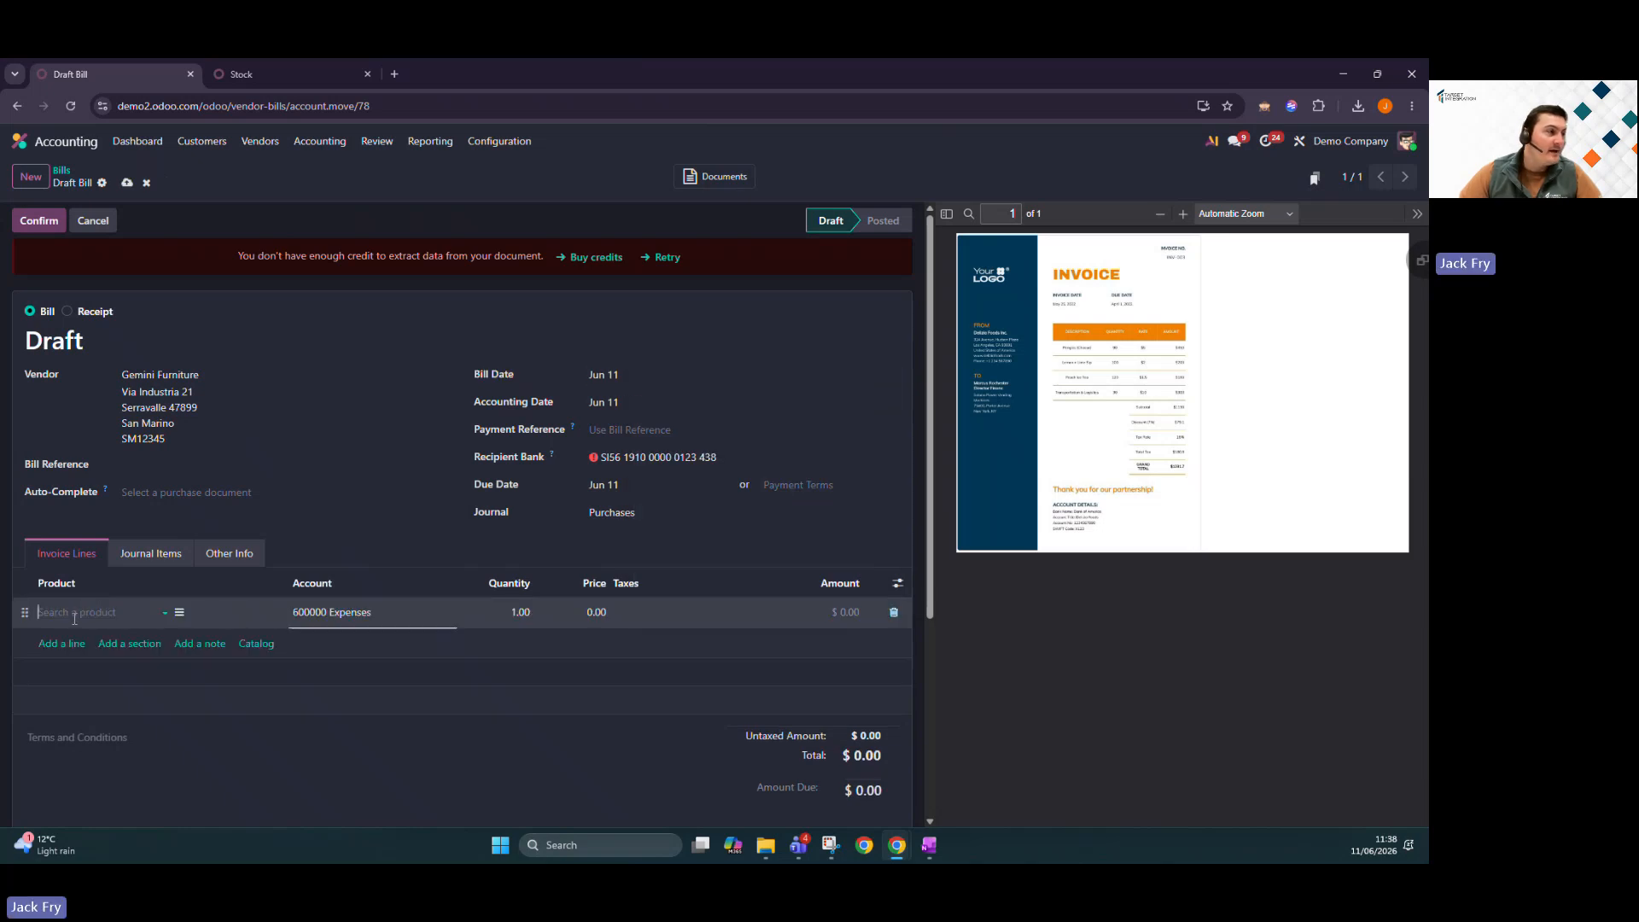
{"action": "type", "text": "LC"}
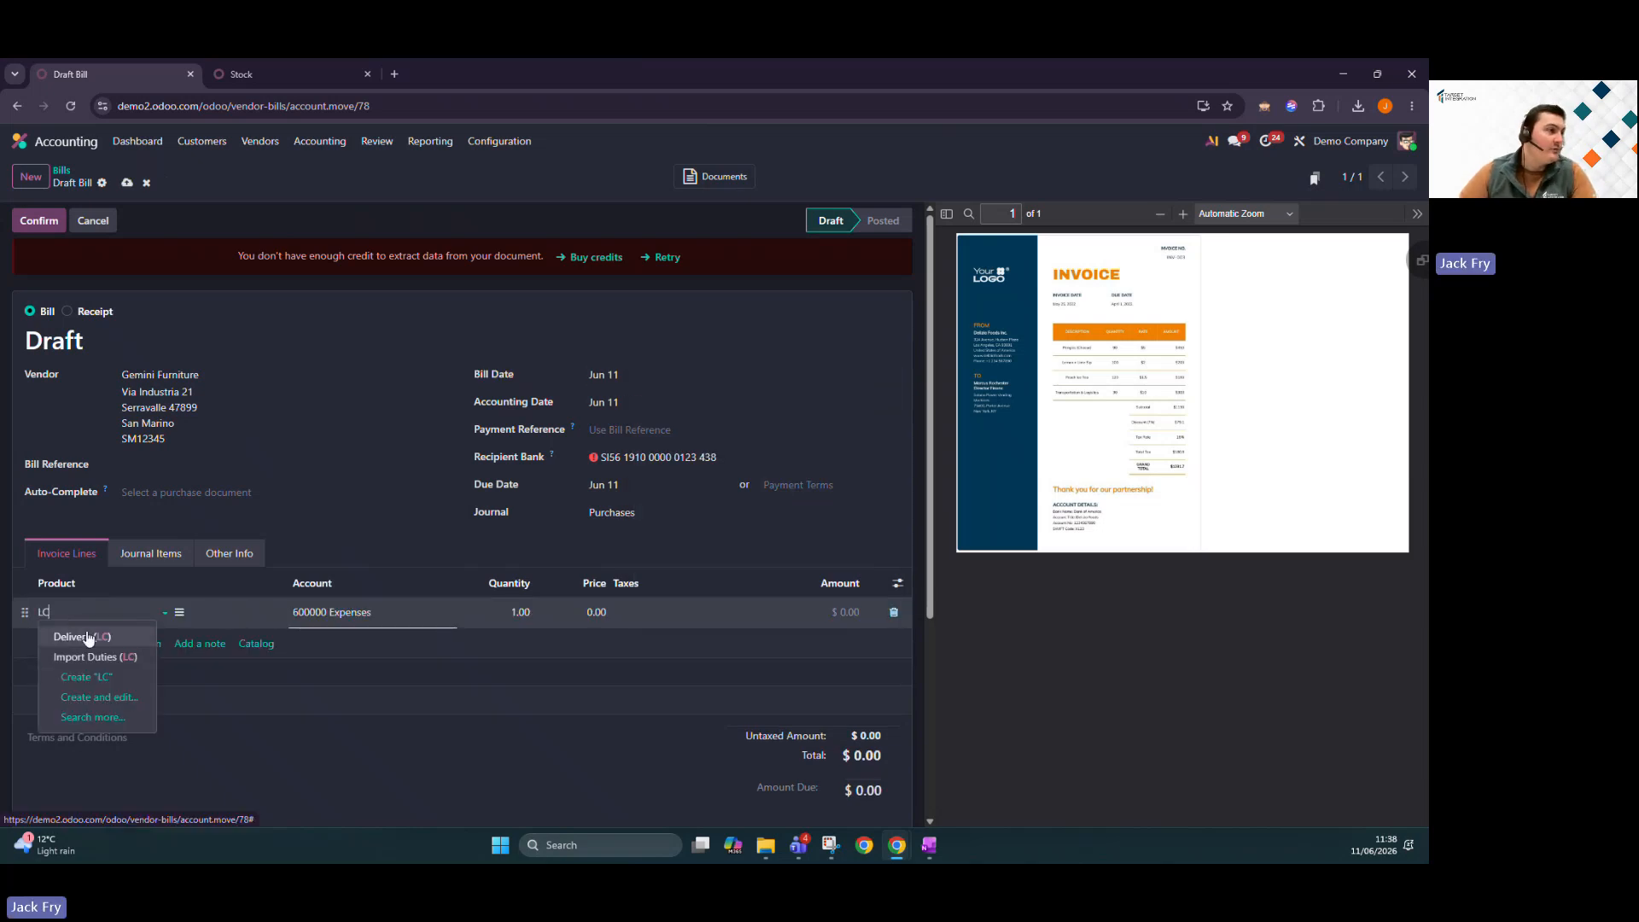
{"action": "left_click", "coordinate": [113, 659]}
{"action": "left_click", "coordinate": [595, 618]}
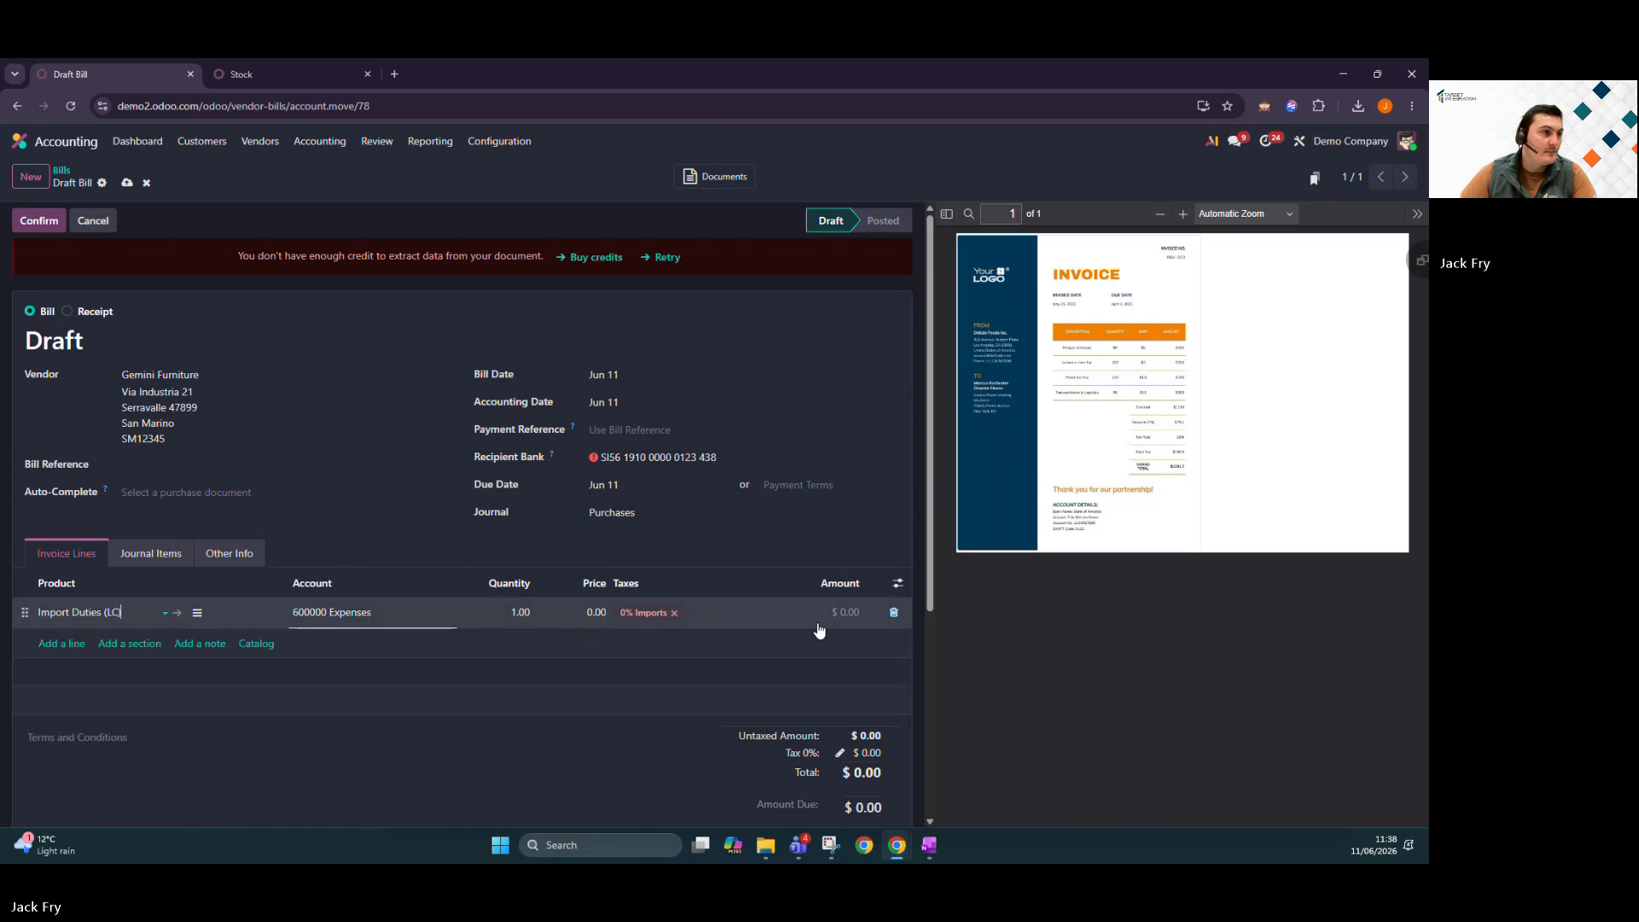
{"action": "type", "text": "200"}
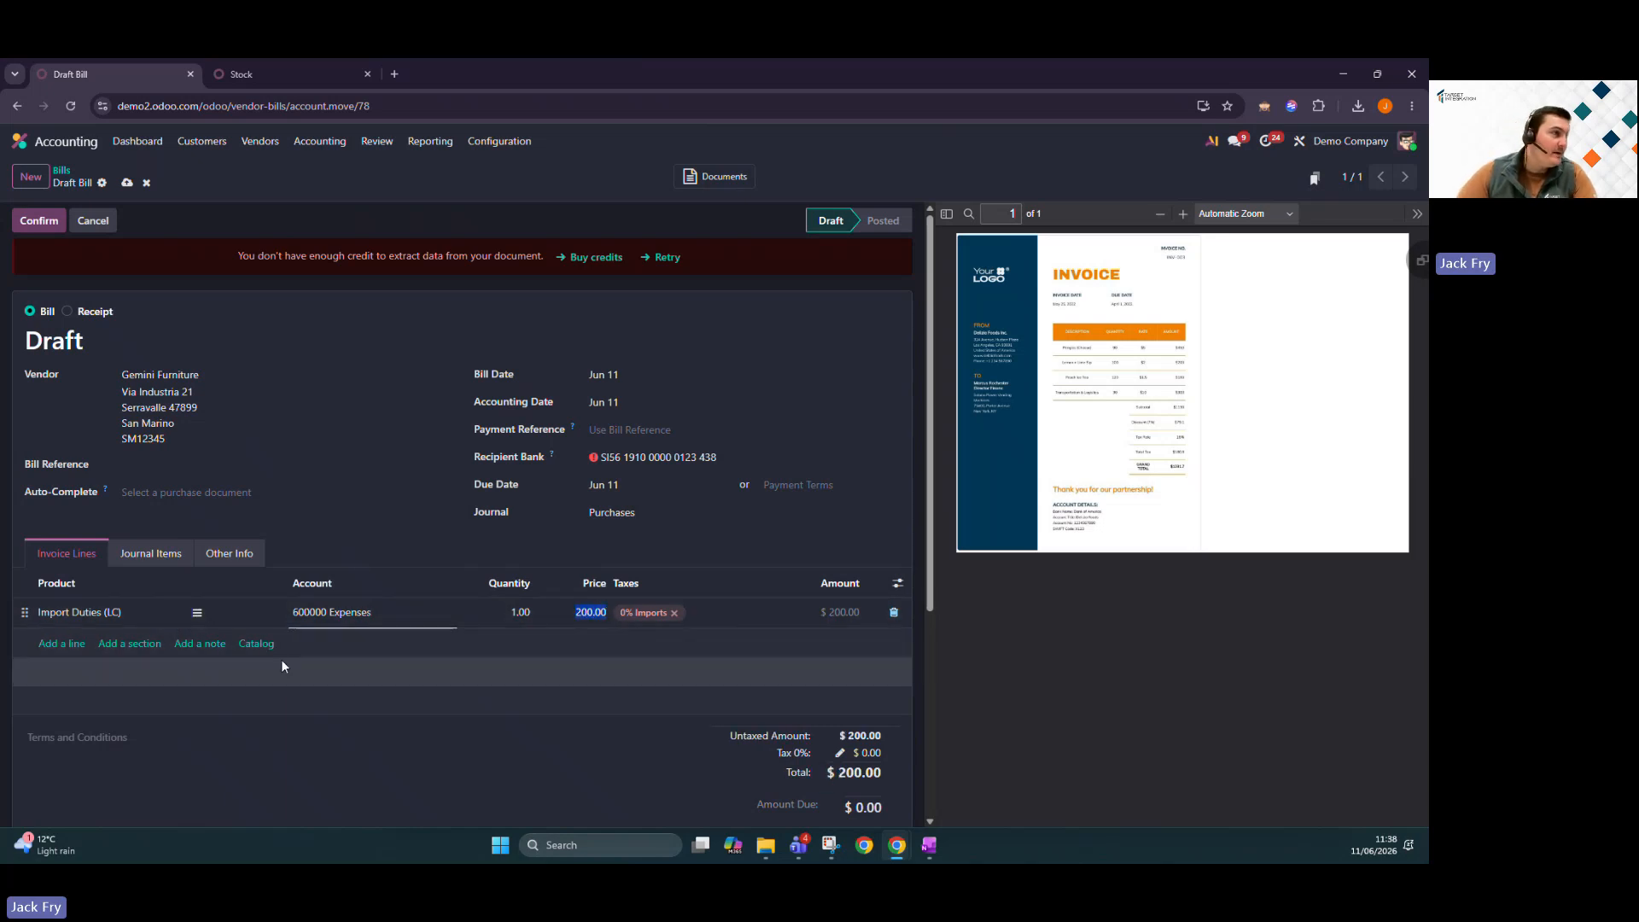
{"action": "left_click", "coordinate": [38, 220]}
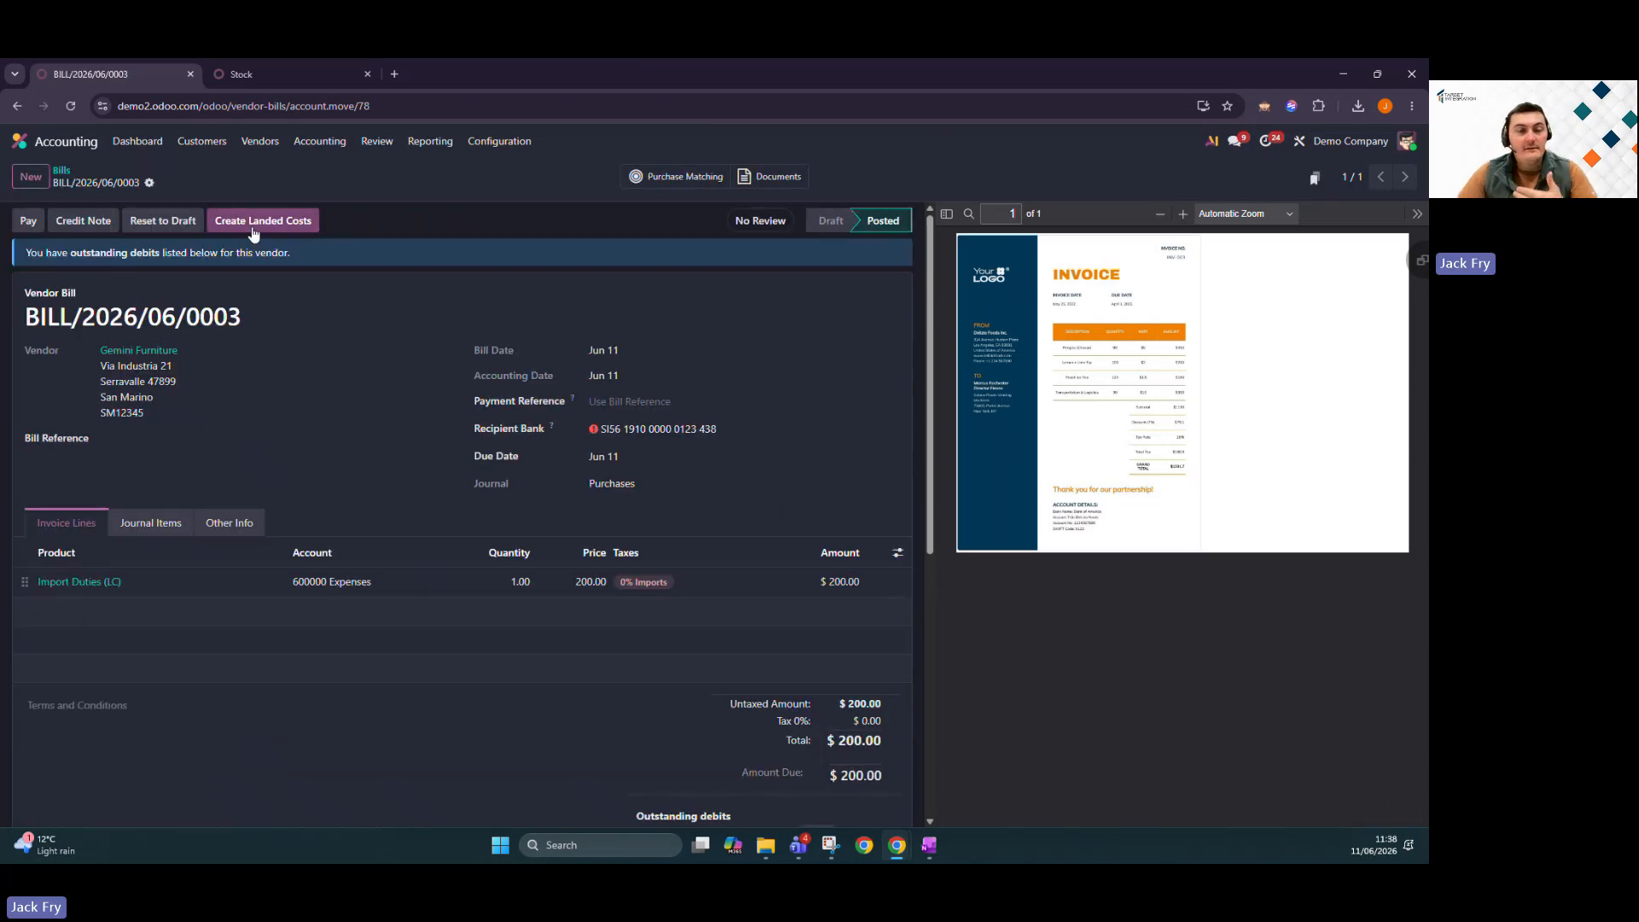
Create a landed cost from this bill for receipt WH/IN/00013 and validate it.
{"action": "left_click", "coordinate": [256, 224]}
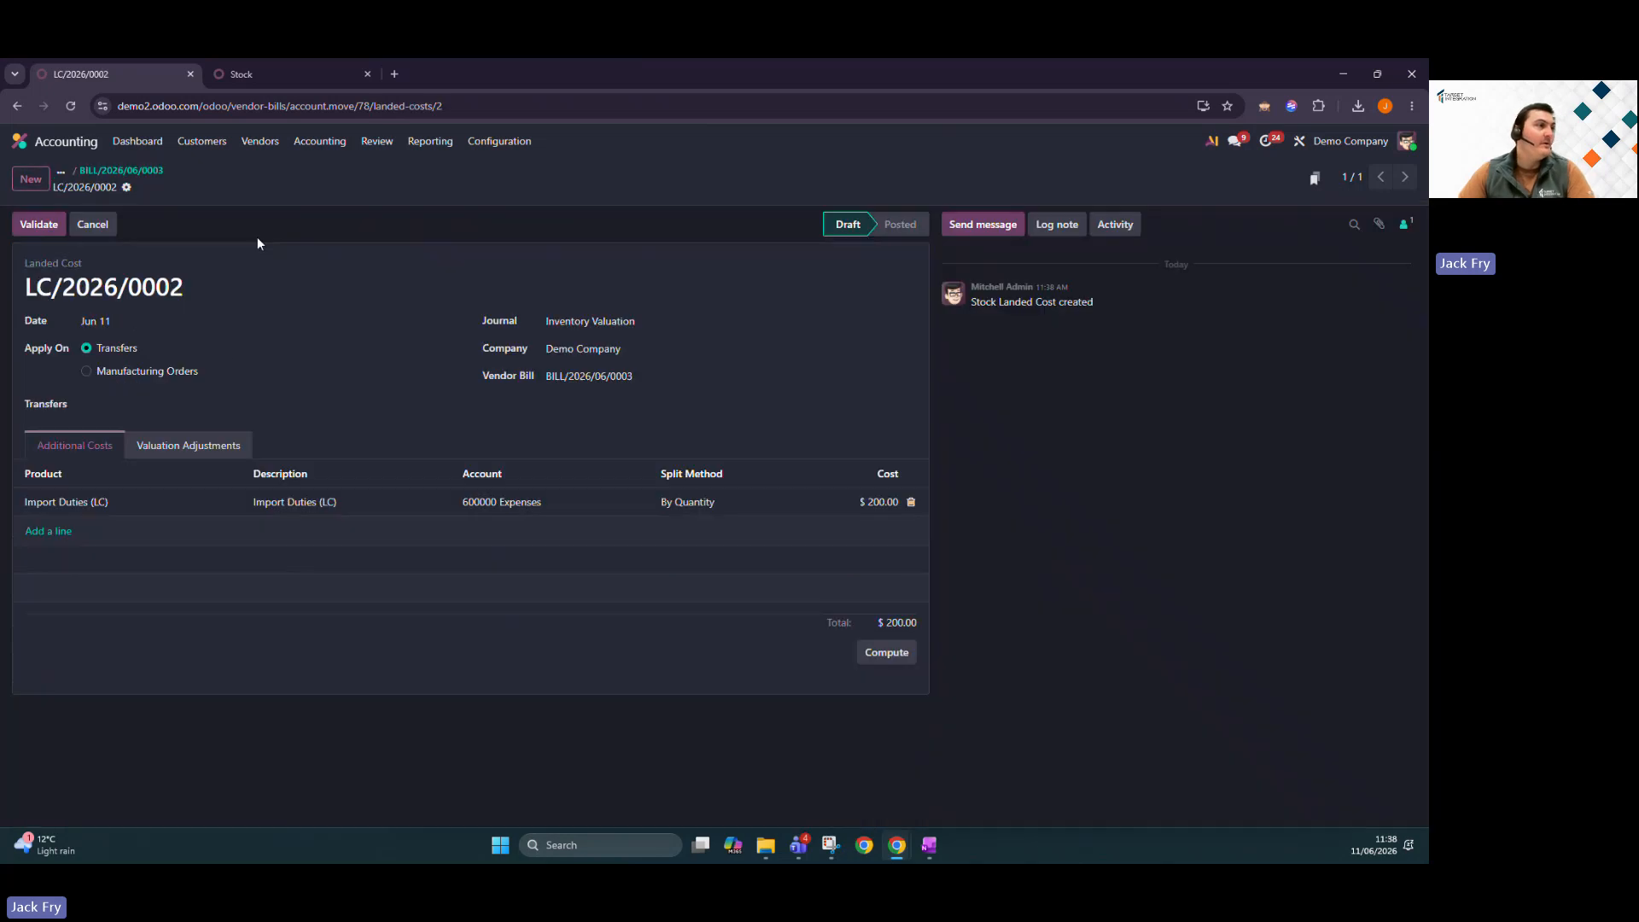
{"action": "left_click", "coordinate": [145, 400]}
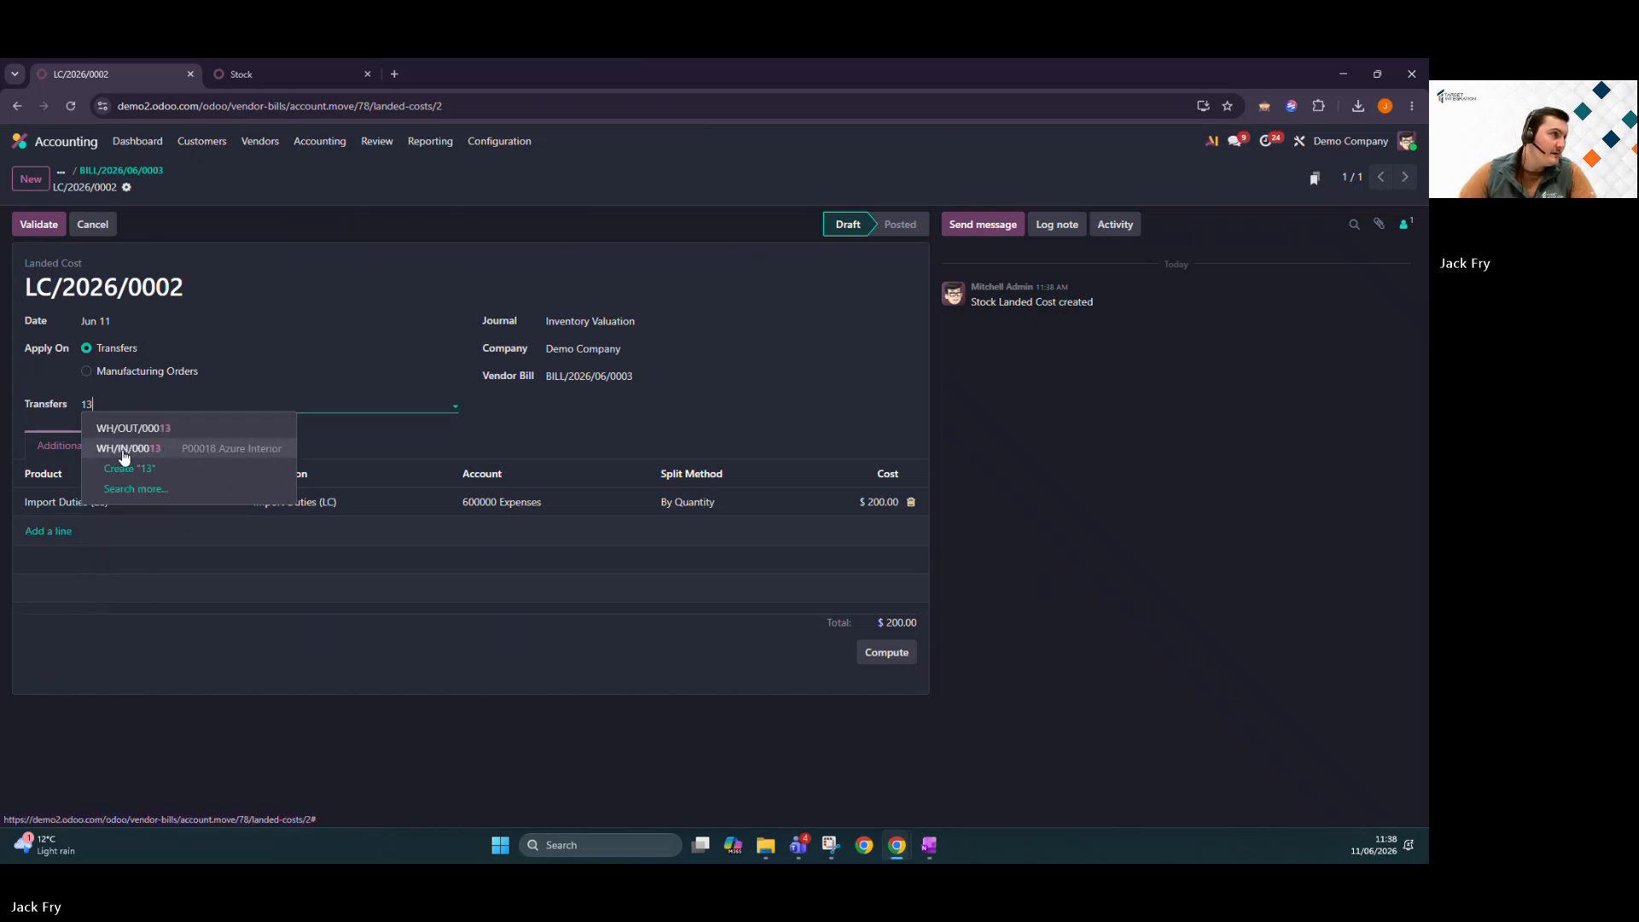
{"action": "left_click", "coordinate": [227, 450]}
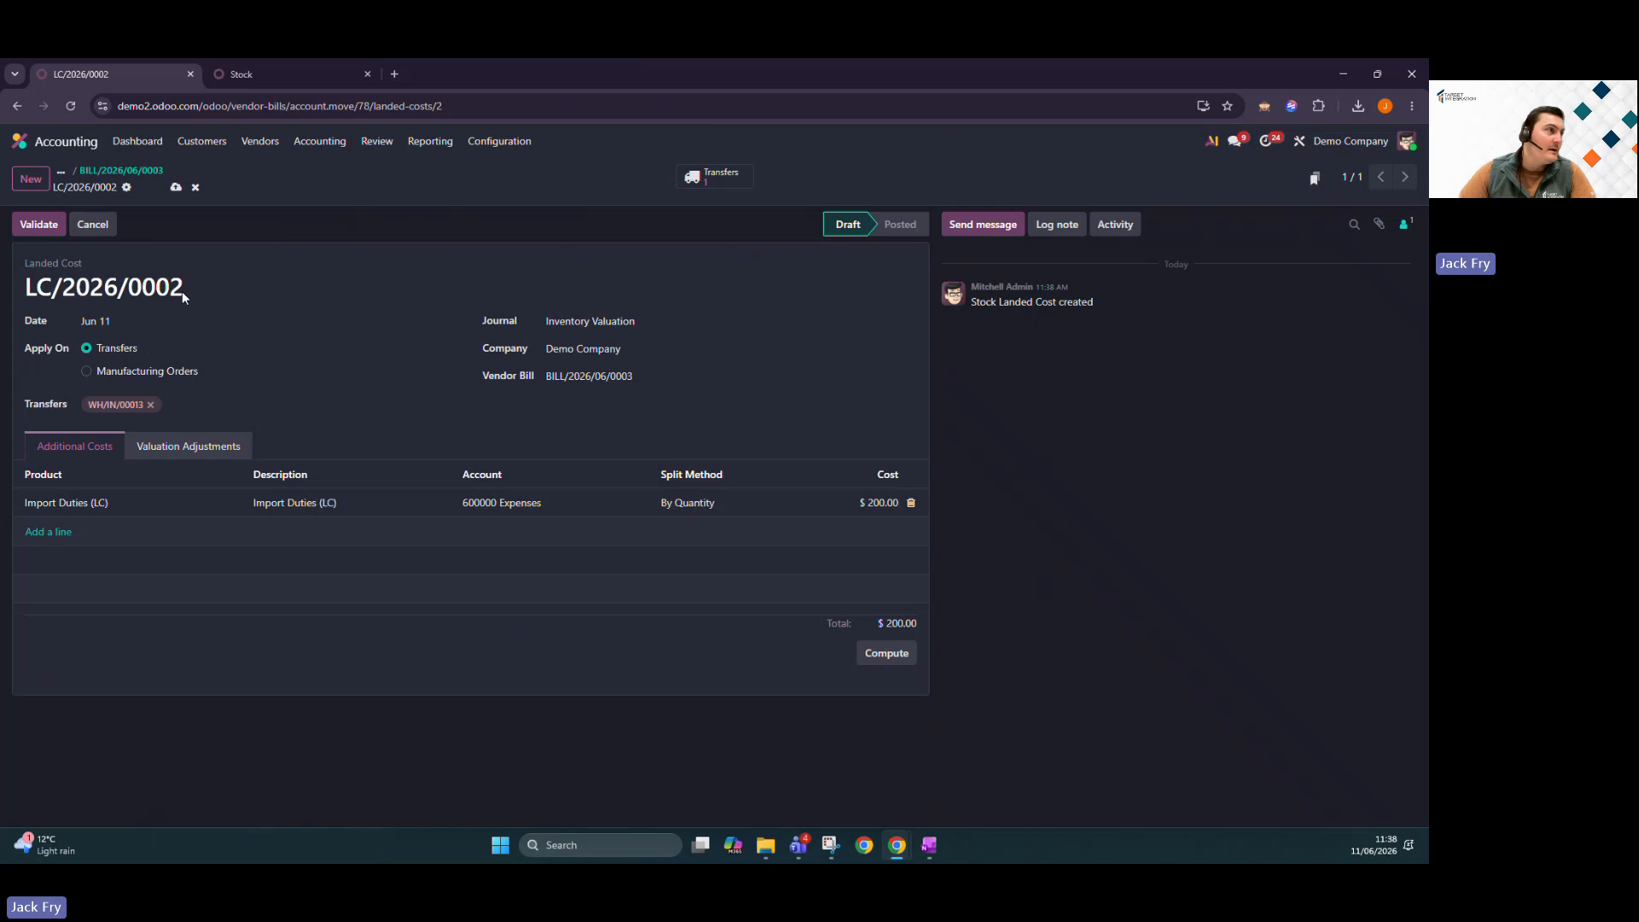
{"action": "left_click", "coordinate": [30, 231]}
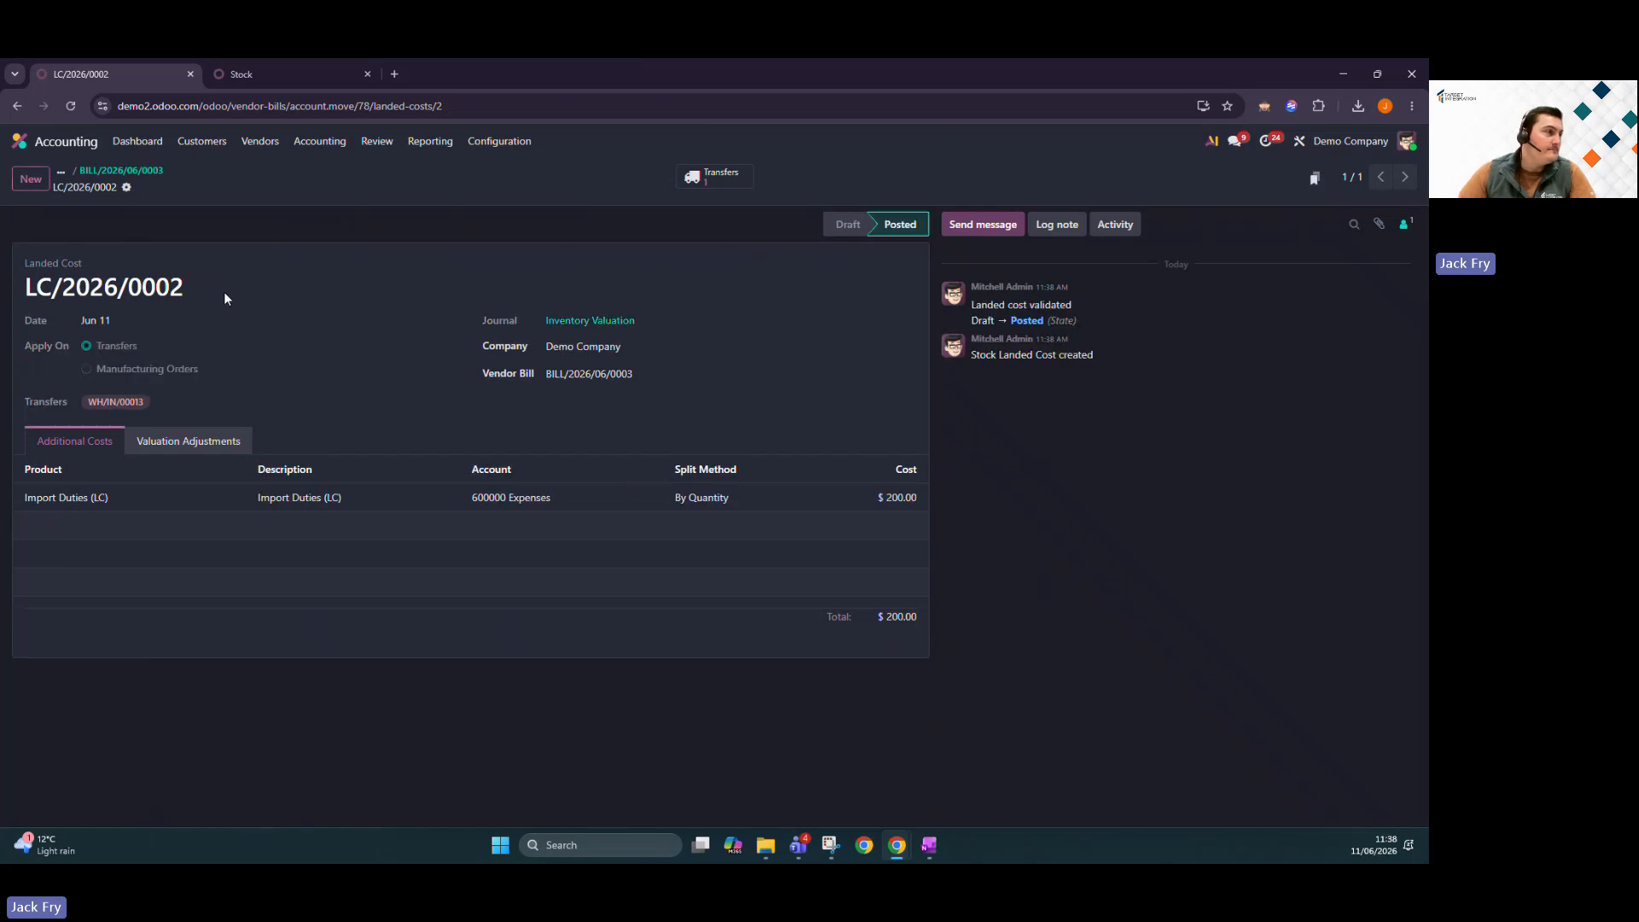
Return to the Stock report tab and reload it to check the updated unit costs.
{"action": "left_click", "coordinate": [275, 80]}
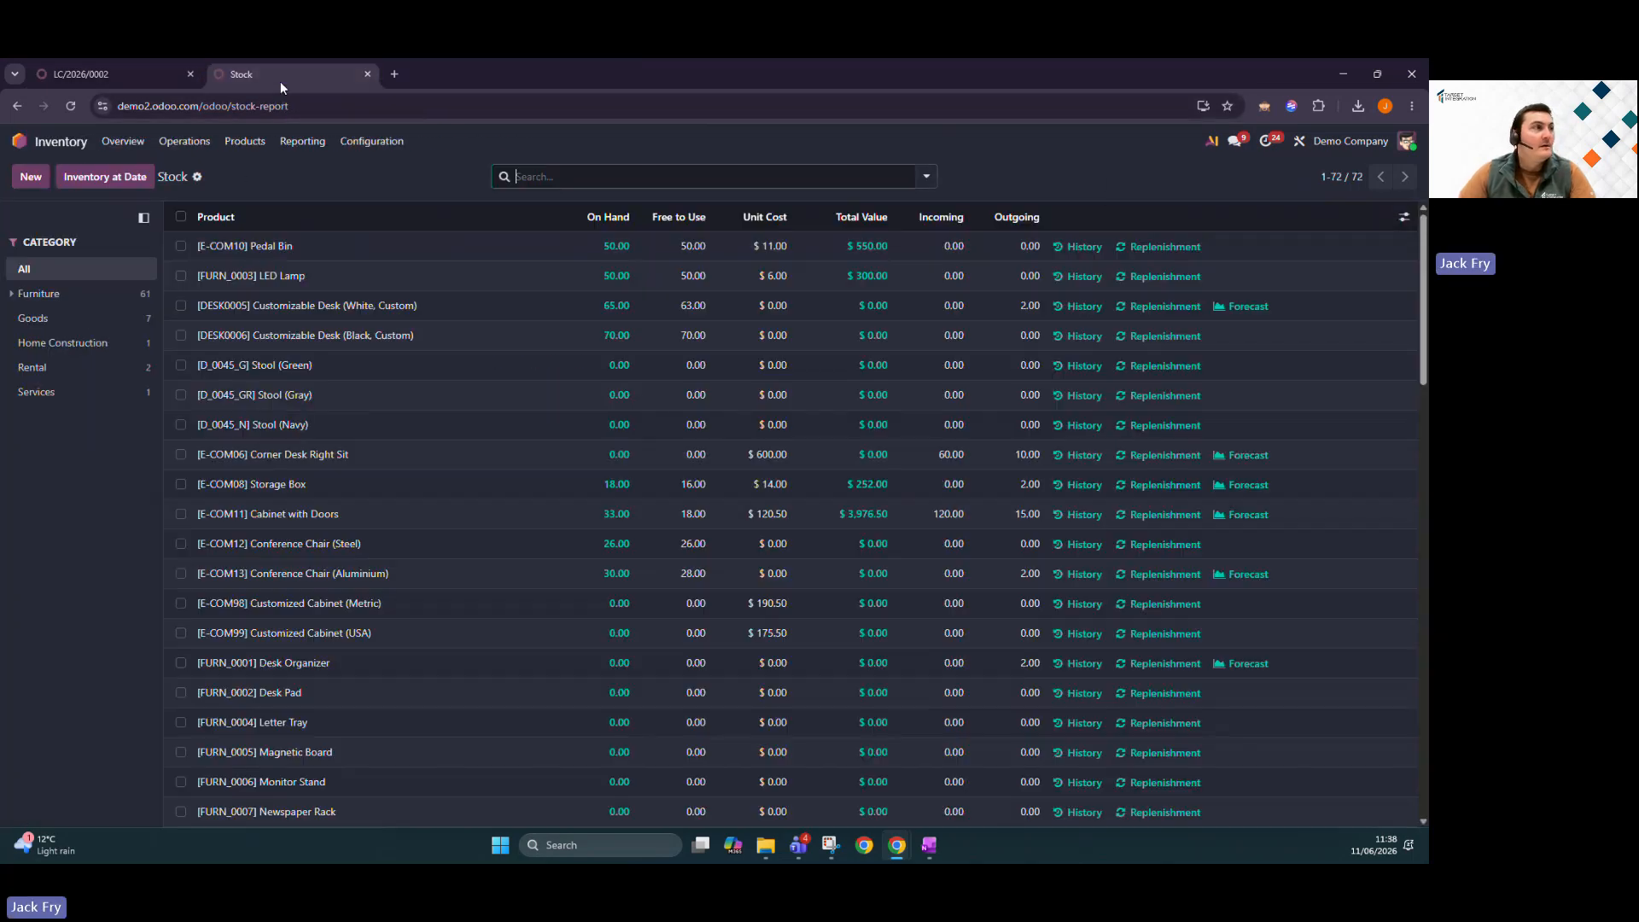
{"action": "left_click", "coordinate": [75, 106]}
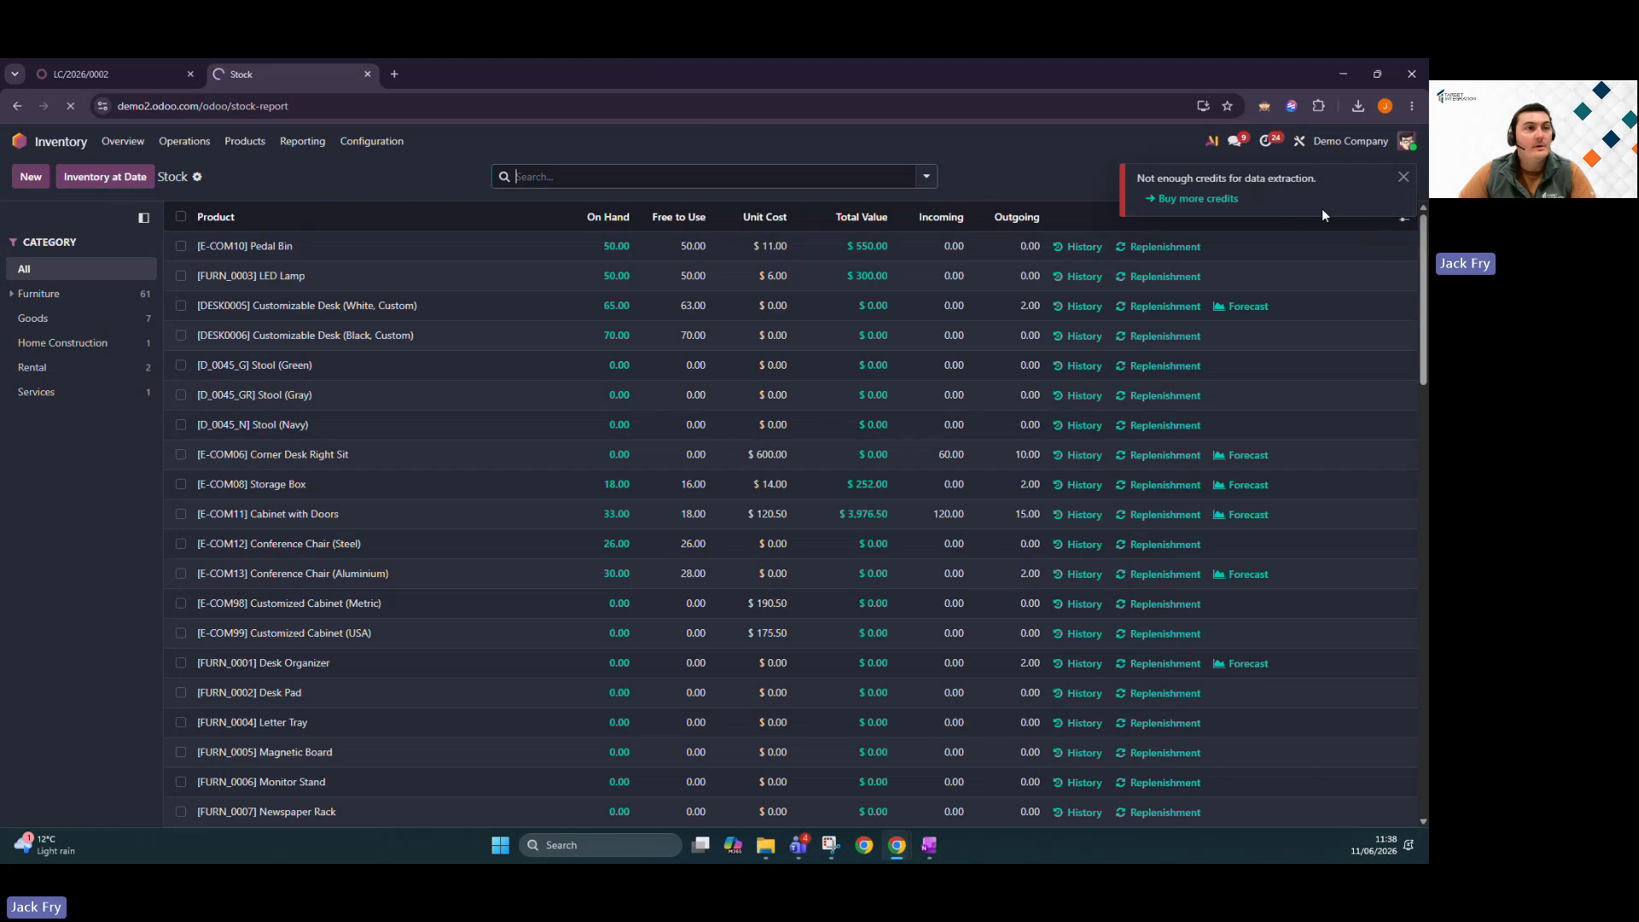